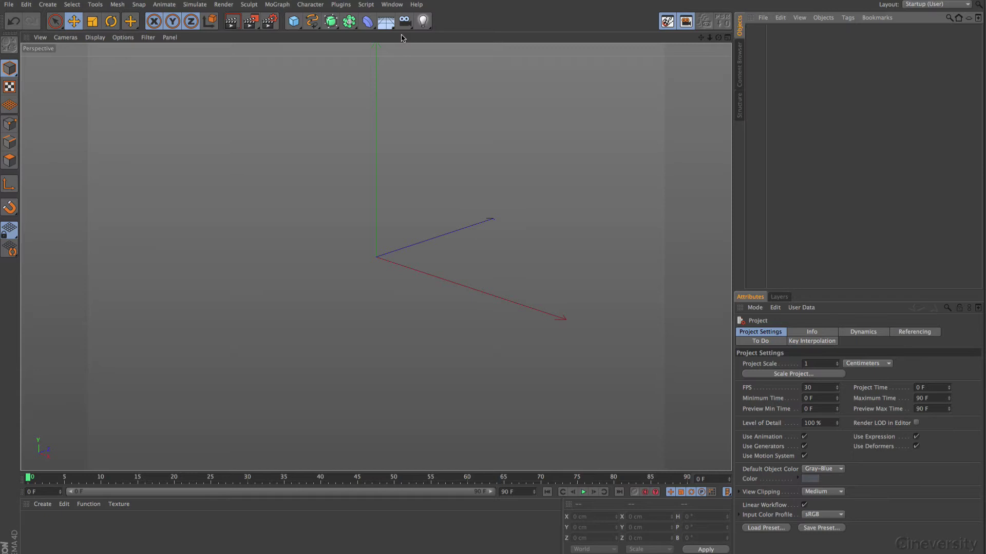
# Step: Open the Projection Man window
pyautogui.click(390, 6)
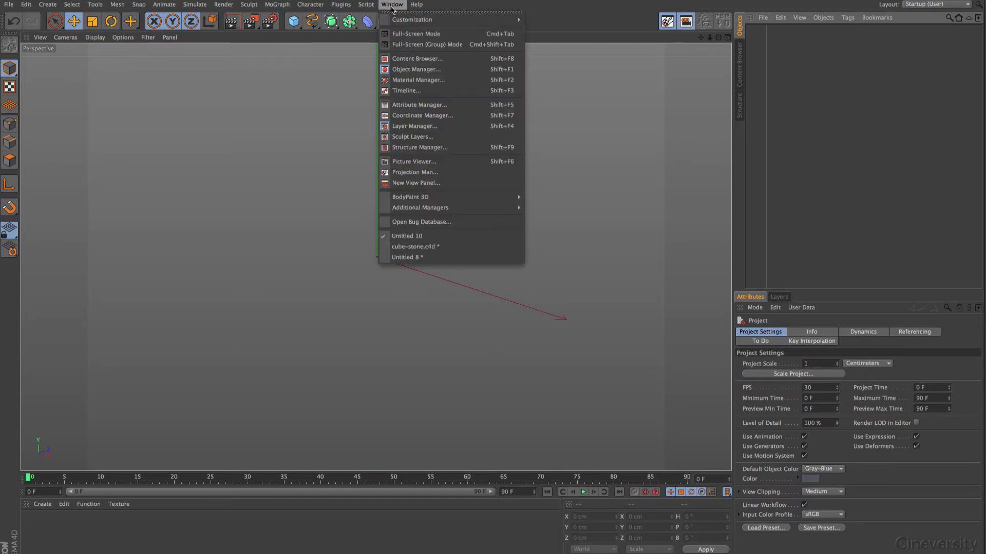
pyautogui.click(456, 177)
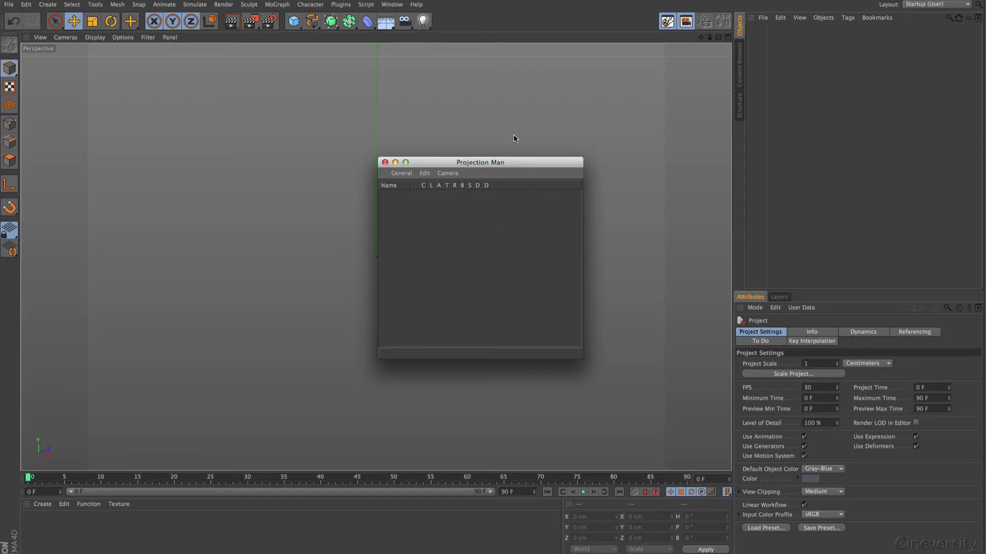
pyautogui.click(372, 106)
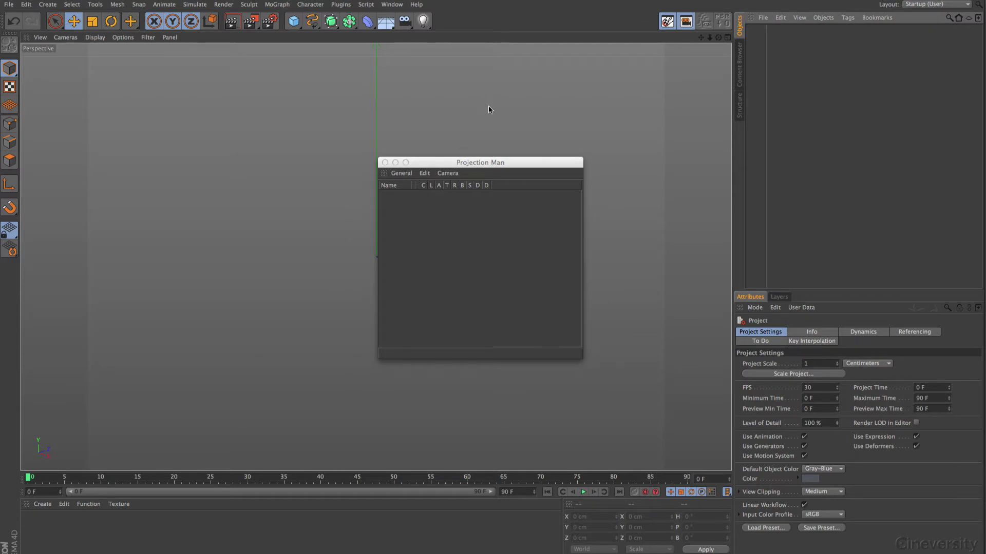
# Step: Add a camera with a Camera Calibrator tag and delete the camera from the scene again
pyautogui.moveTo(405, 24); pyautogui.dragTo(427, 37)
pyautogui.click(848, 18)
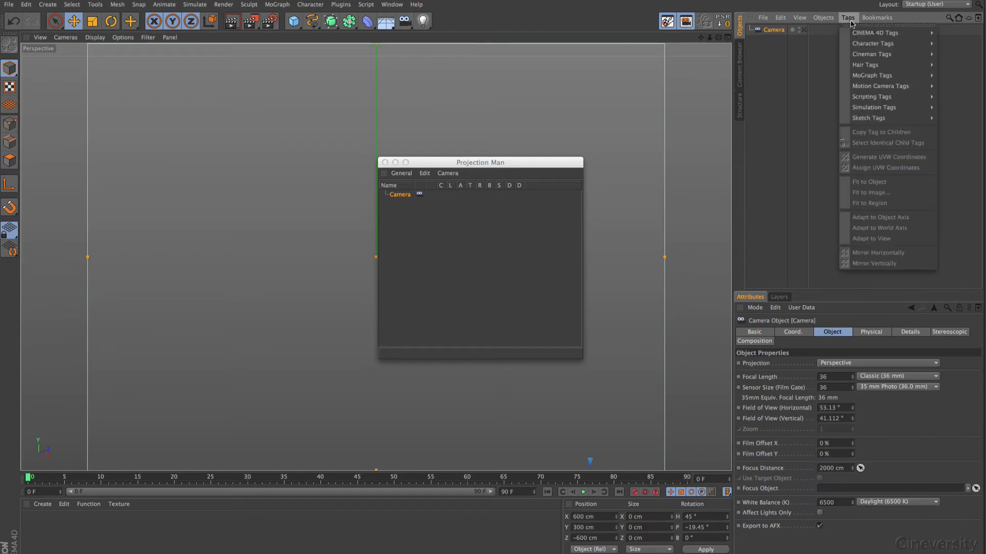
pyautogui.moveTo(863, 29)
pyautogui.click(801, 63)
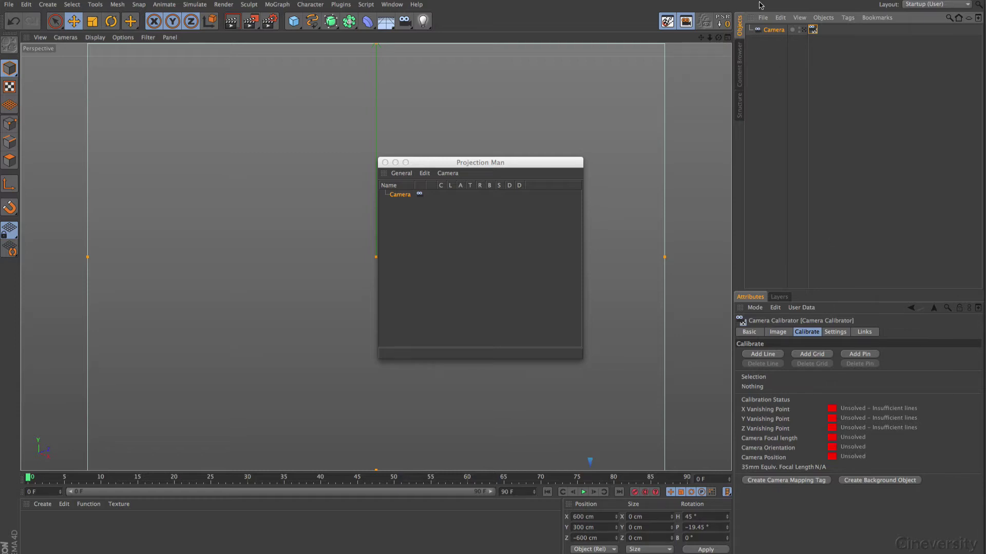
pyautogui.click(776, 30)
pyautogui.press('Delete')
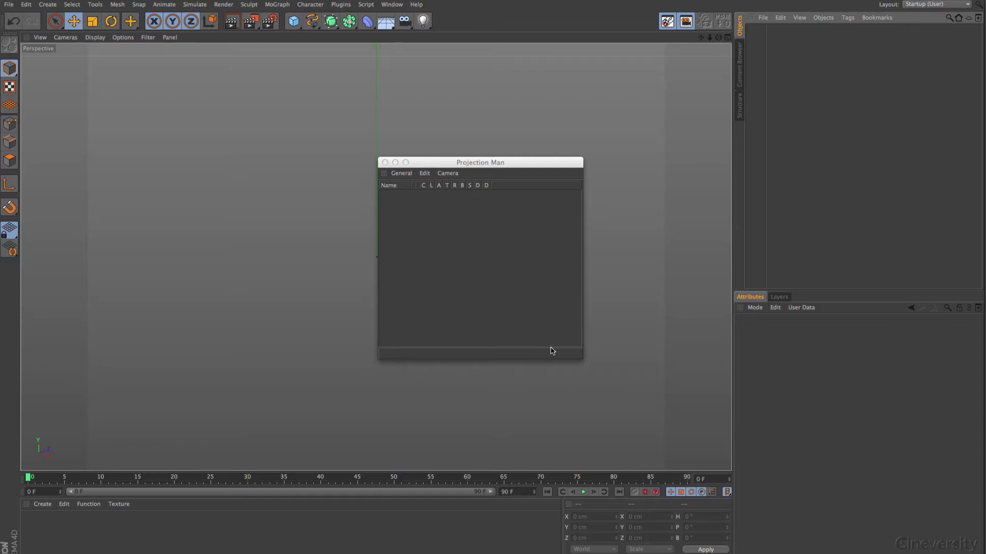
# Step: Examine Projection Man's mode, coverage render, bitmap editing and New Projection Camera commands
pyautogui.click(401, 174)
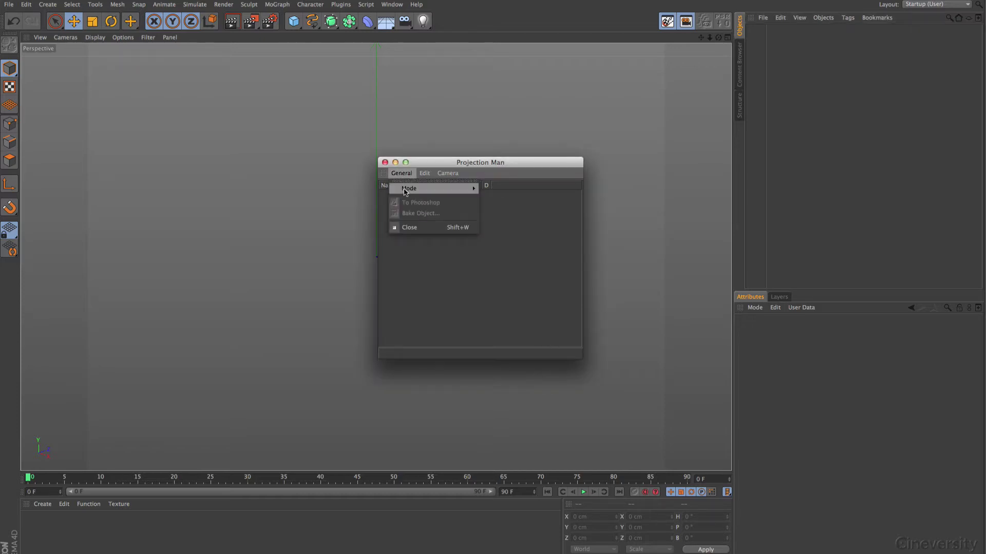
pyautogui.moveTo(406, 192)
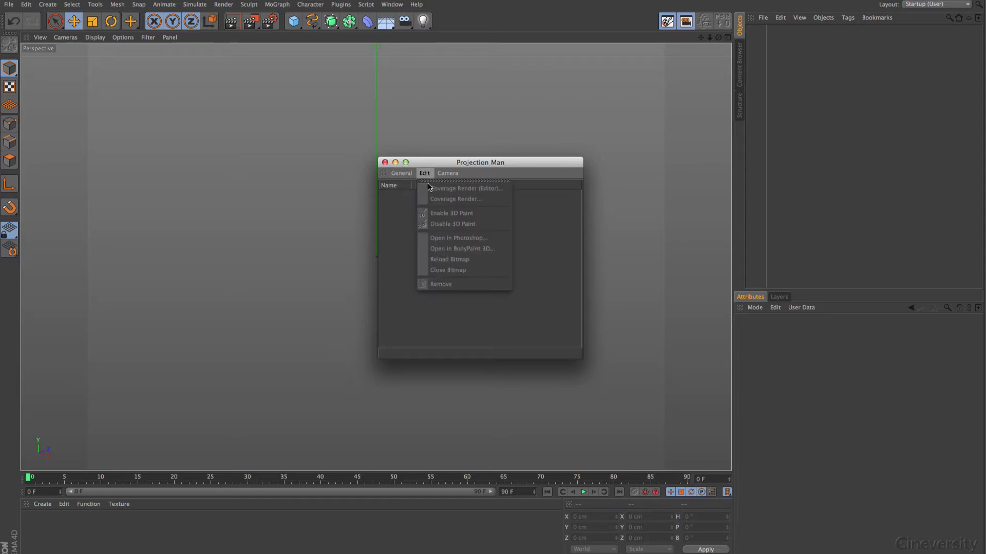
pyautogui.click(424, 174)
pyautogui.click(424, 175)
pyautogui.click(451, 181)
pyautogui.click(422, 174)
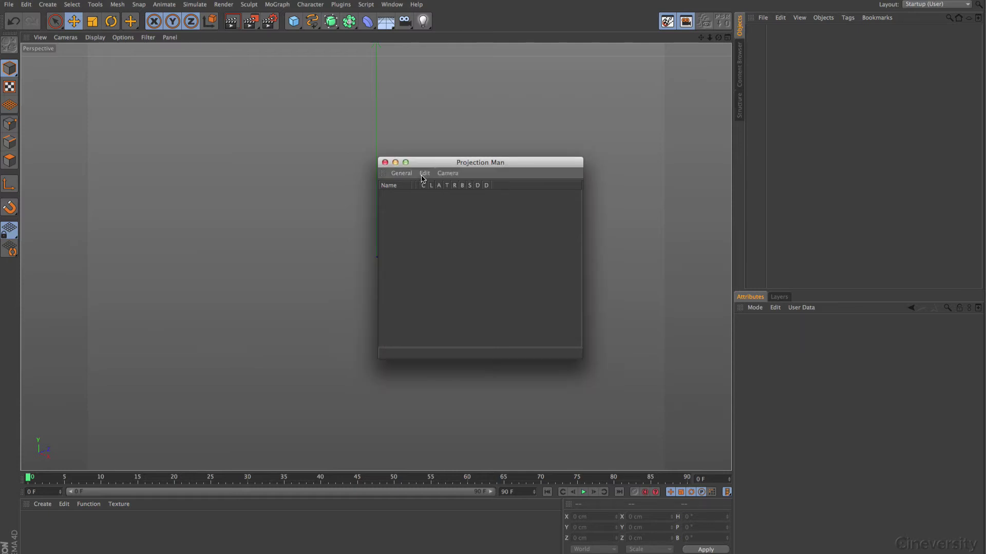
pyautogui.click(445, 174)
pyautogui.moveTo(449, 190)
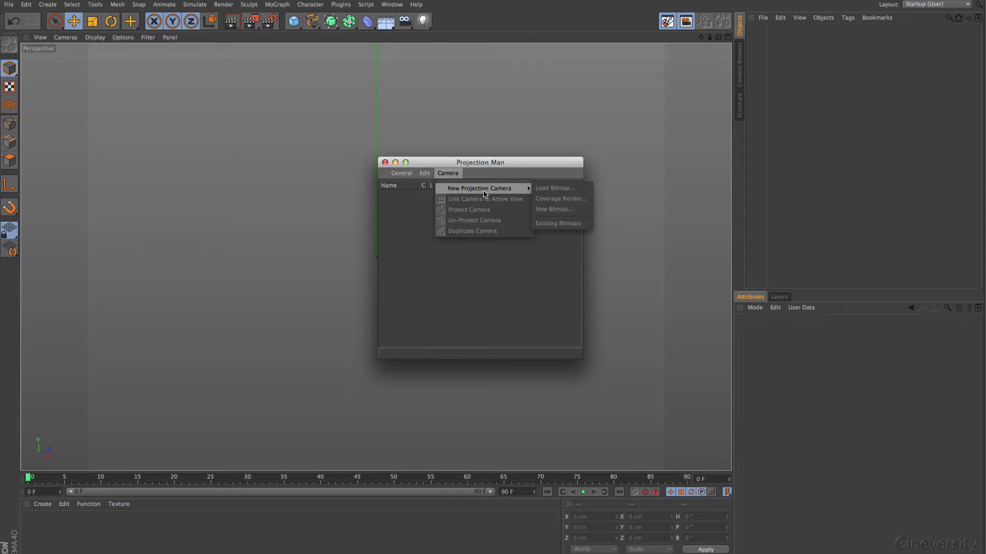
pyautogui.click(523, 138)
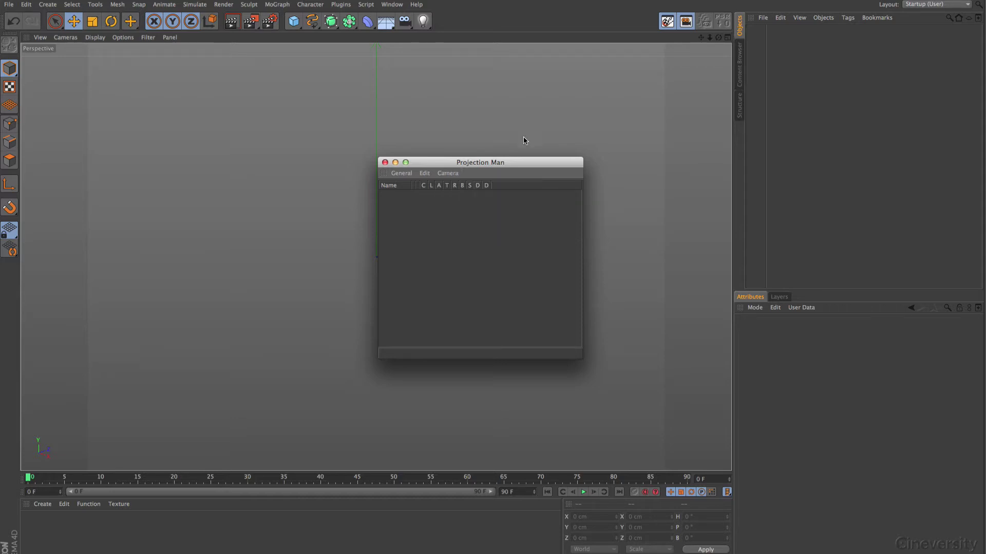
# Step: Close Projection Man and switch to the open cube-stone.c4d project
pyautogui.click(384, 162)
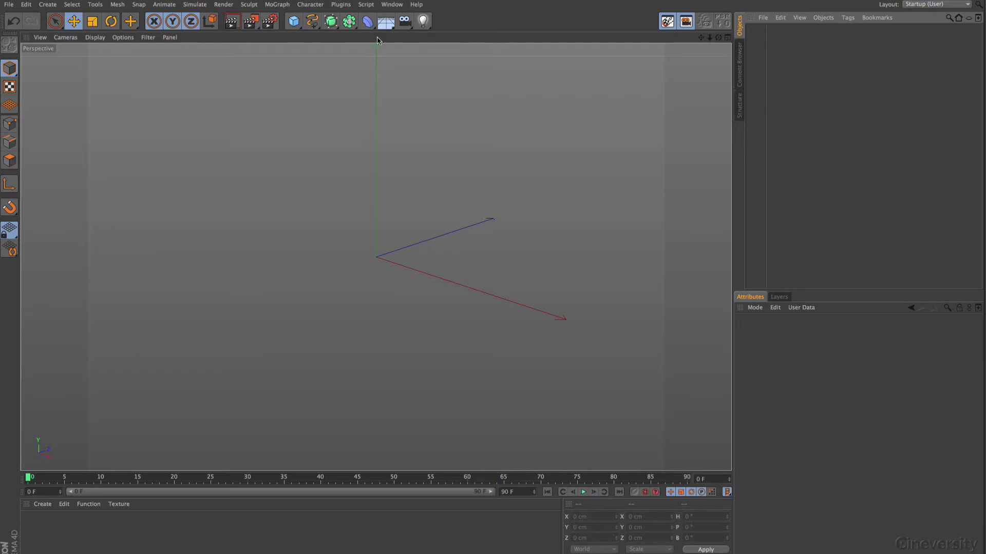
pyautogui.click(392, 5)
pyautogui.click(413, 247)
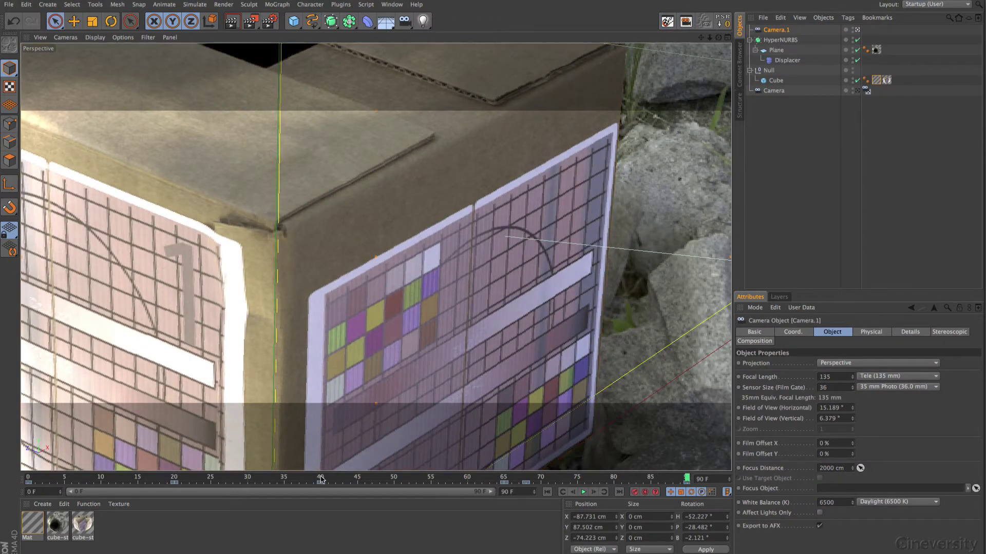
# Step: Scrub the camera animation from frame 0 to frame 90, rendering the view at frame 26 to examine the projected textures
pyautogui.moveTo(320, 479); pyautogui.dragTo(26, 492)
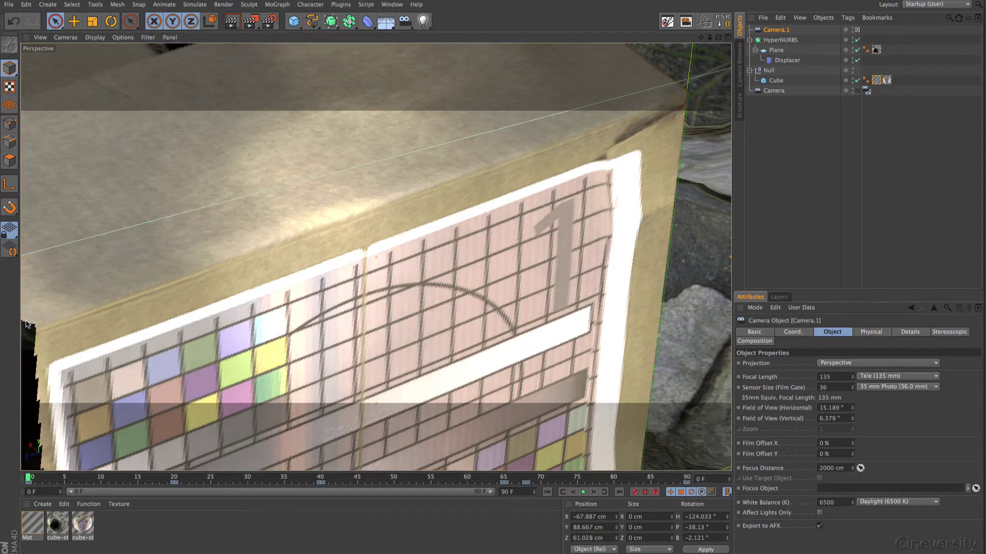
pyautogui.moveTo(30, 479); pyautogui.dragTo(42, 479)
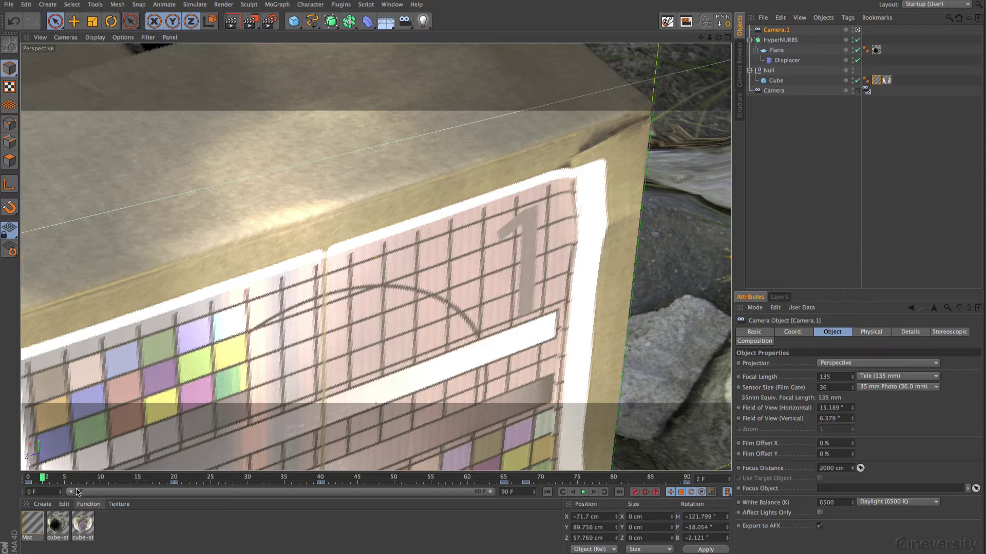
pyautogui.moveTo(44, 479); pyautogui.dragTo(176, 439)
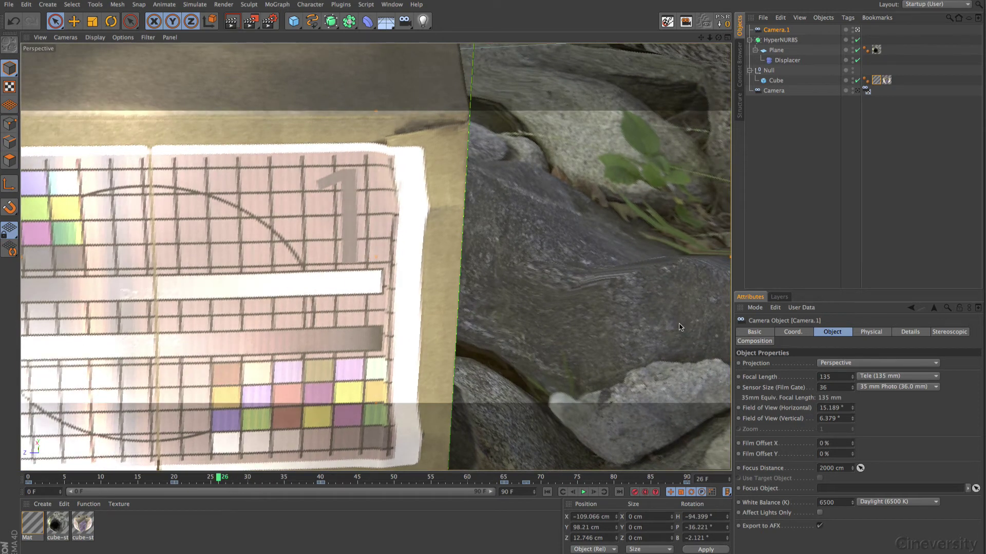
pyautogui.click(231, 21)
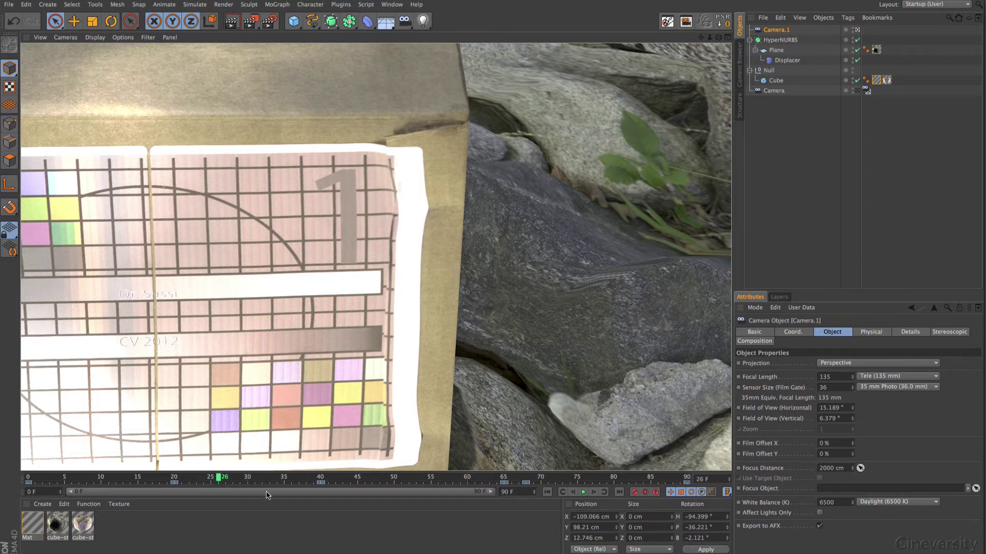
pyautogui.click(218, 481)
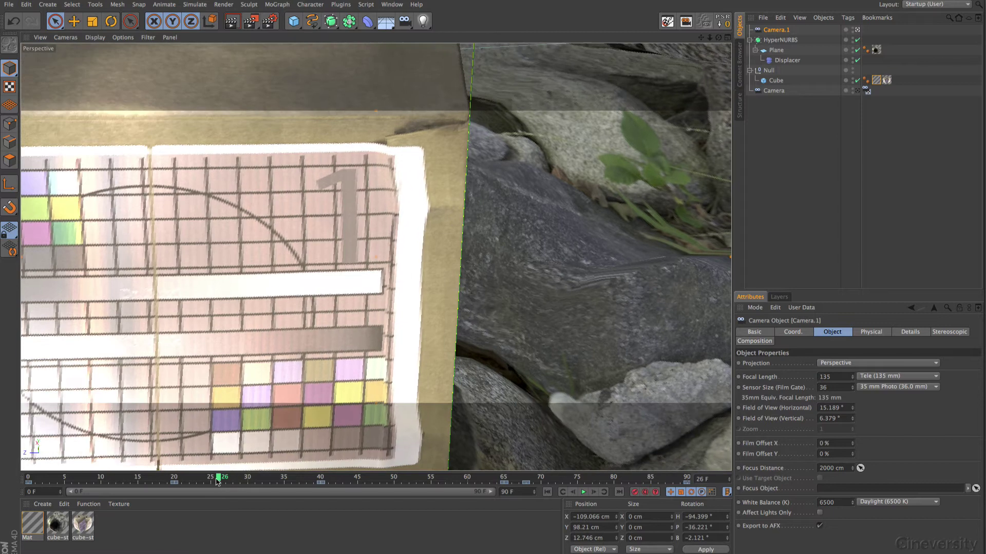
pyautogui.moveTo(219, 481); pyautogui.dragTo(688, 478)
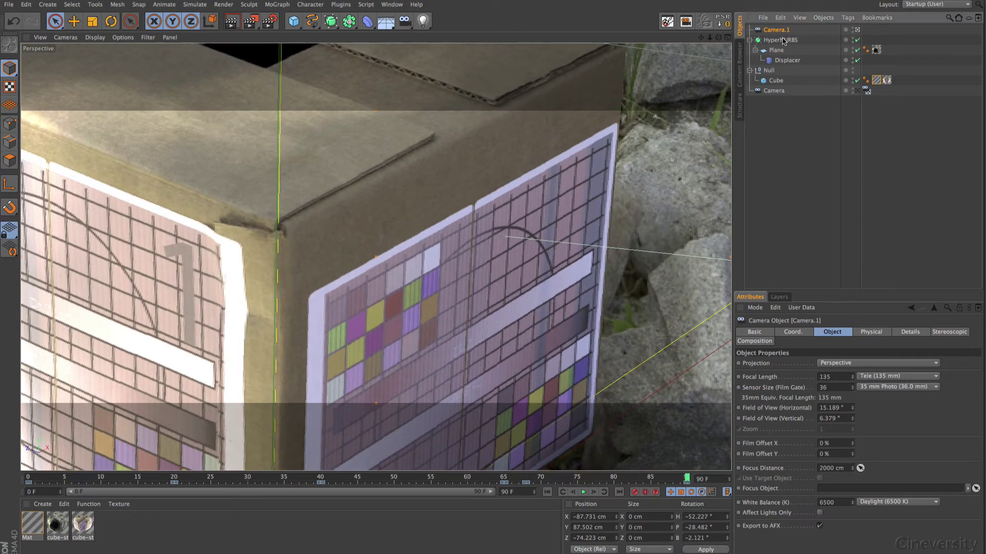
# Step: Set Camera.1's focal length to 85 and scrub the animation back to frame 0
pyautogui.click(835, 377)
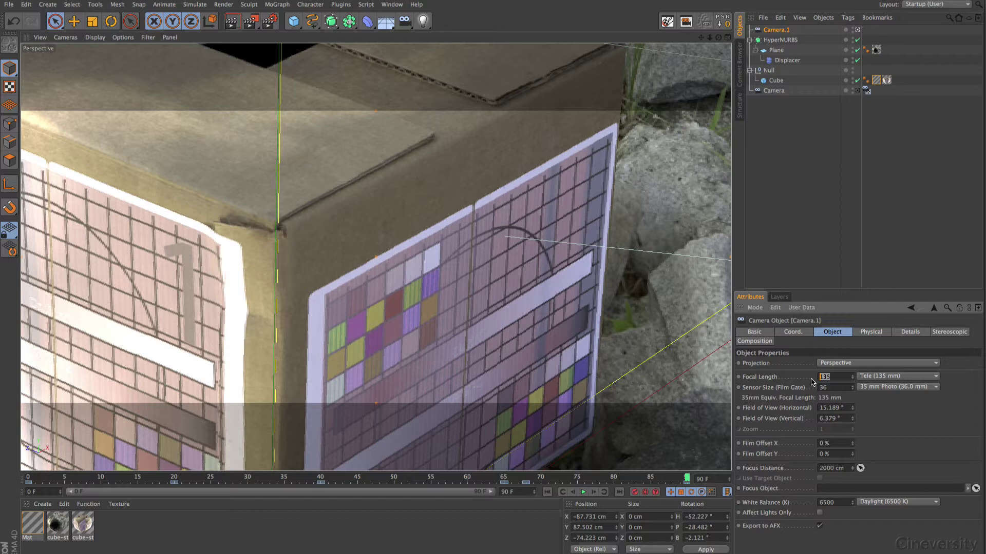
pyautogui.write('6')
pyautogui.press('Return')
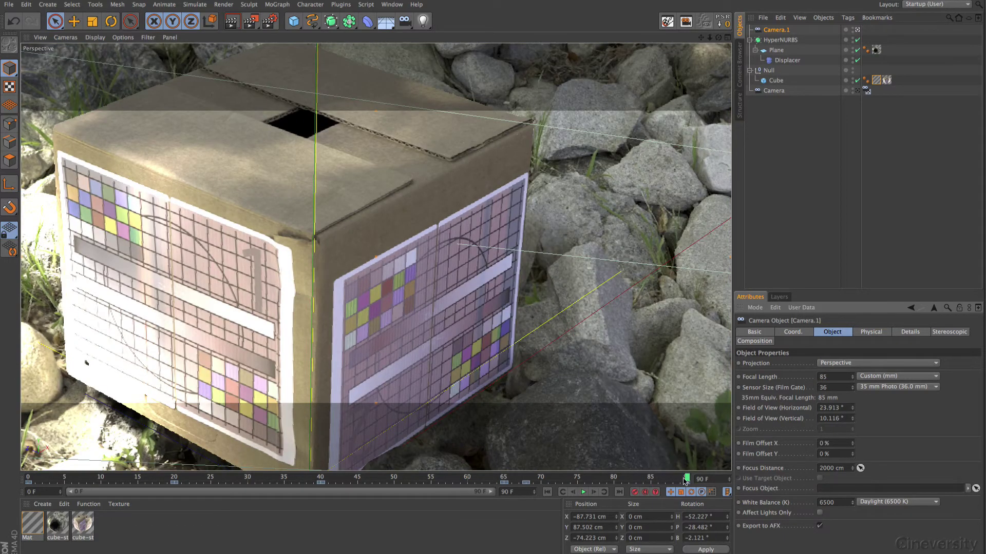
pyautogui.moveTo(686, 479); pyautogui.dragTo(430, 489)
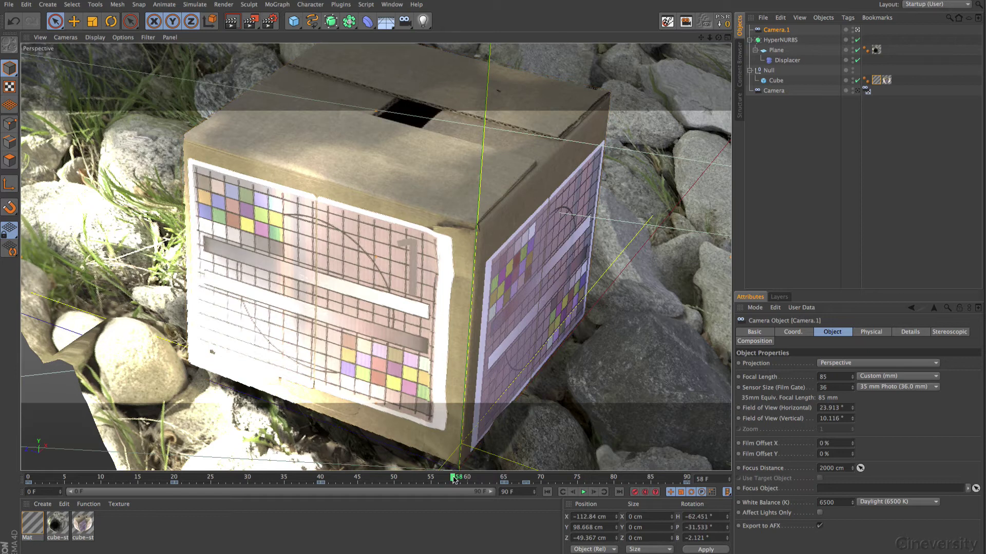
pyautogui.moveTo(453, 480); pyautogui.dragTo(28, 494)
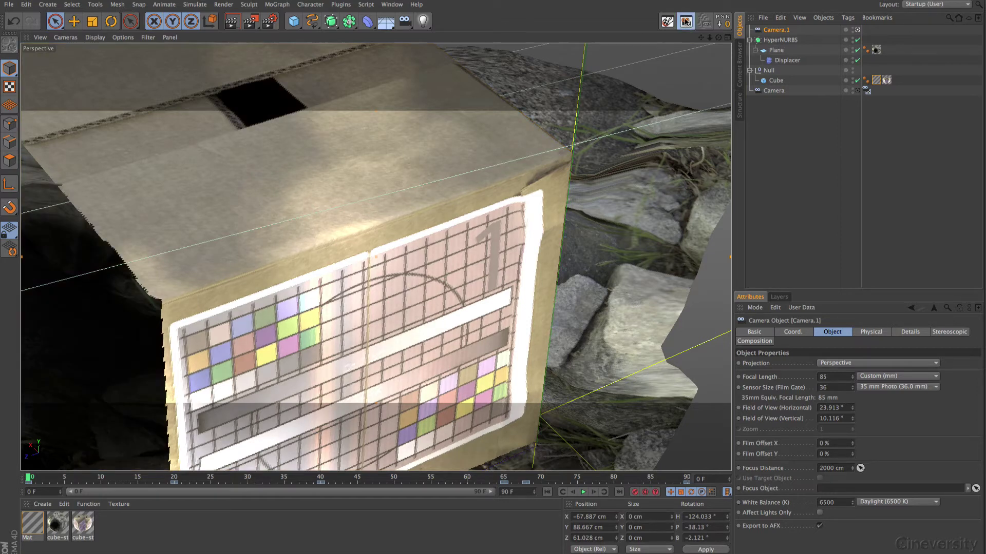
# Step: Leave the Camera.1 view and examine the textured box and displaced rock plane from the side and from above
pyautogui.click(686, 21)
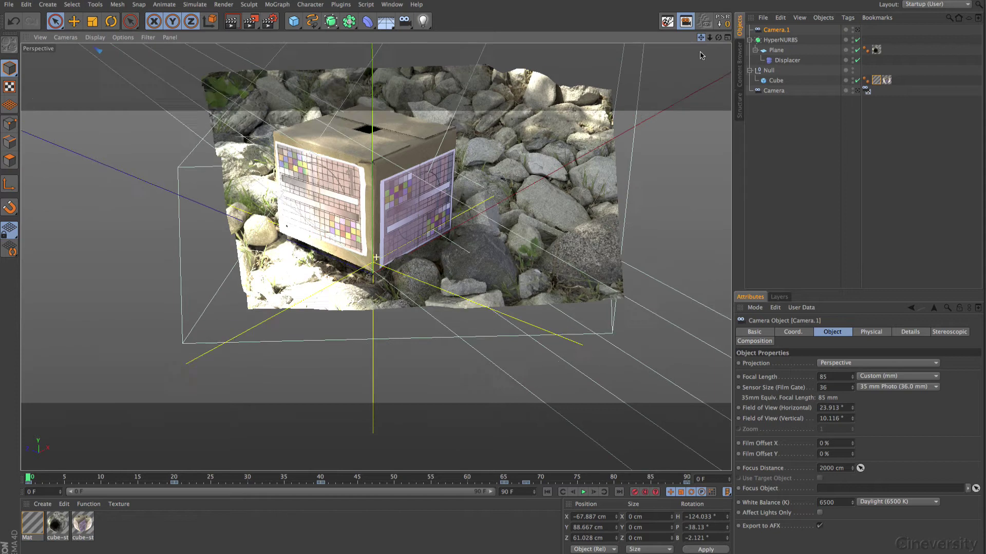
pyautogui.moveTo(719, 38); pyautogui.dragTo(560, 154)
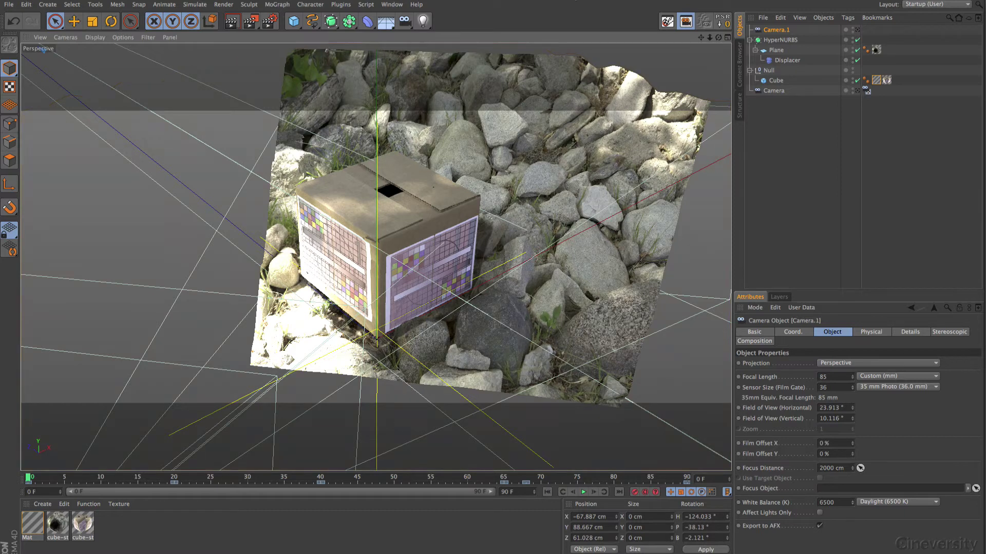
pyautogui.moveTo(717, 41); pyautogui.dragTo(527, 50)
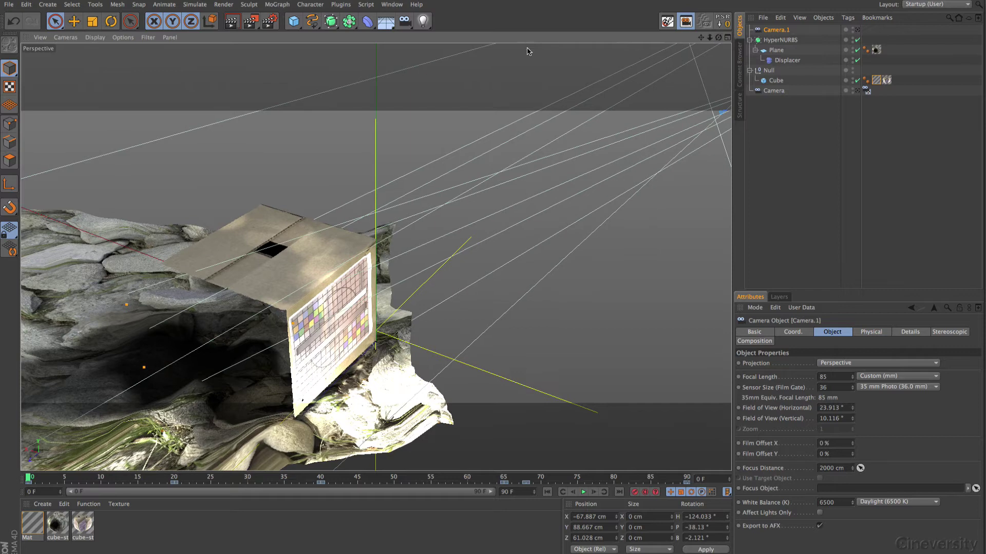
pyautogui.moveTo(701, 41); pyautogui.dragTo(472, 228)
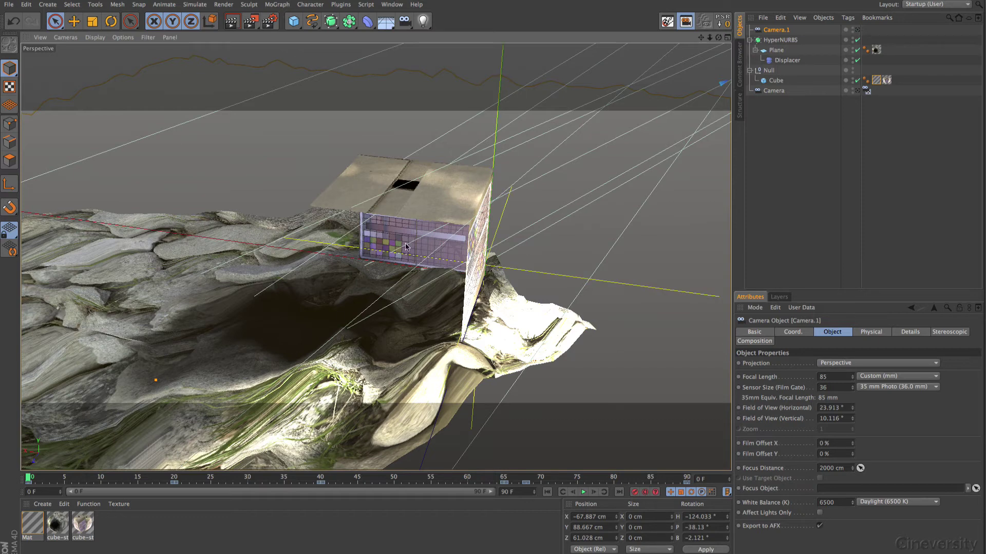
pyautogui.moveTo(710, 37); pyautogui.dragTo(693, 78)
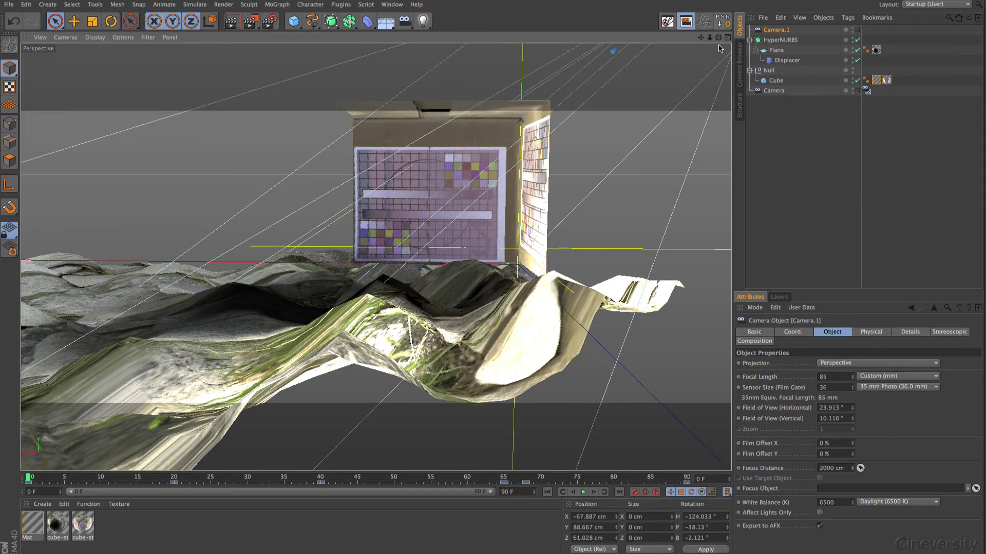
pyautogui.moveTo(718, 37); pyautogui.dragTo(566, 144)
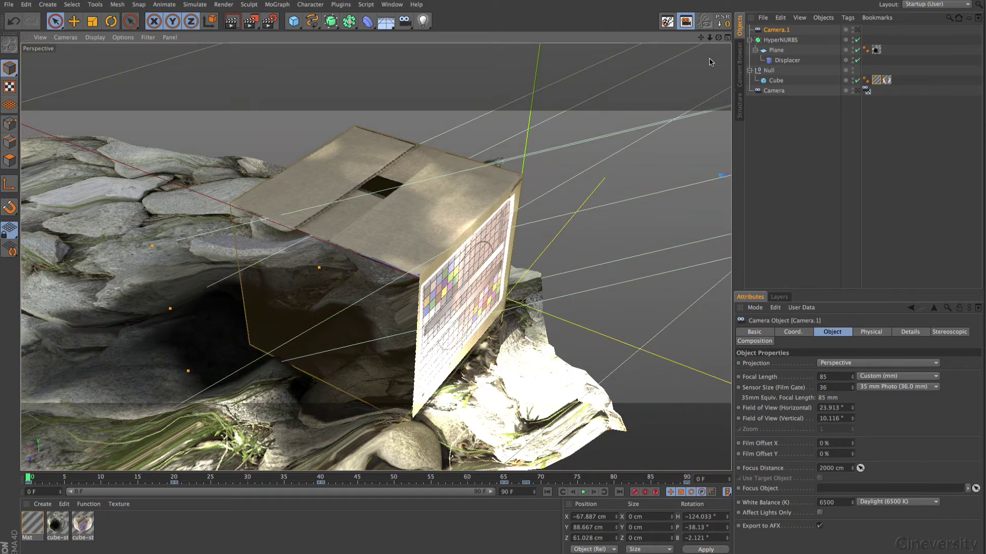
pyautogui.moveTo(710, 37); pyautogui.dragTo(465, 337)
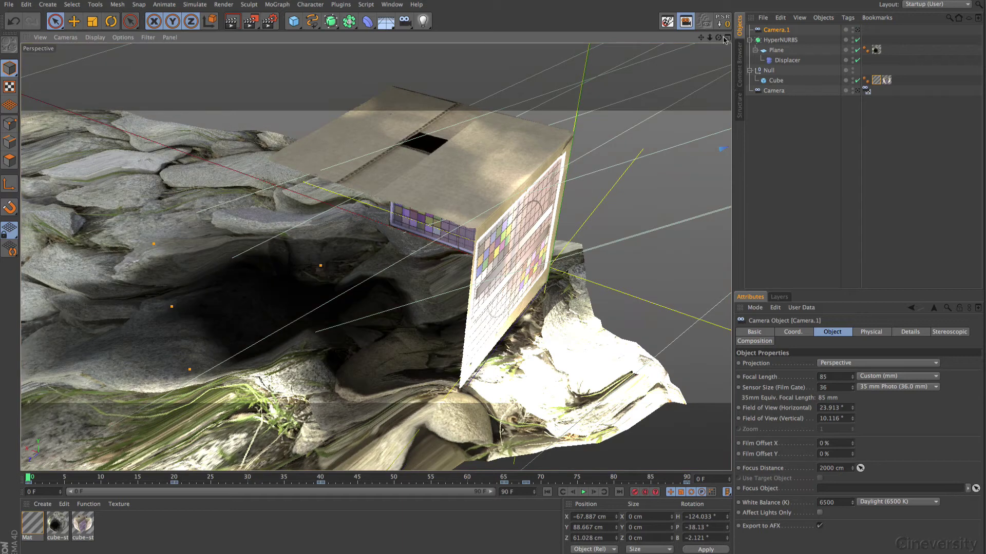
pyautogui.moveTo(718, 39); pyautogui.dragTo(719, 40)
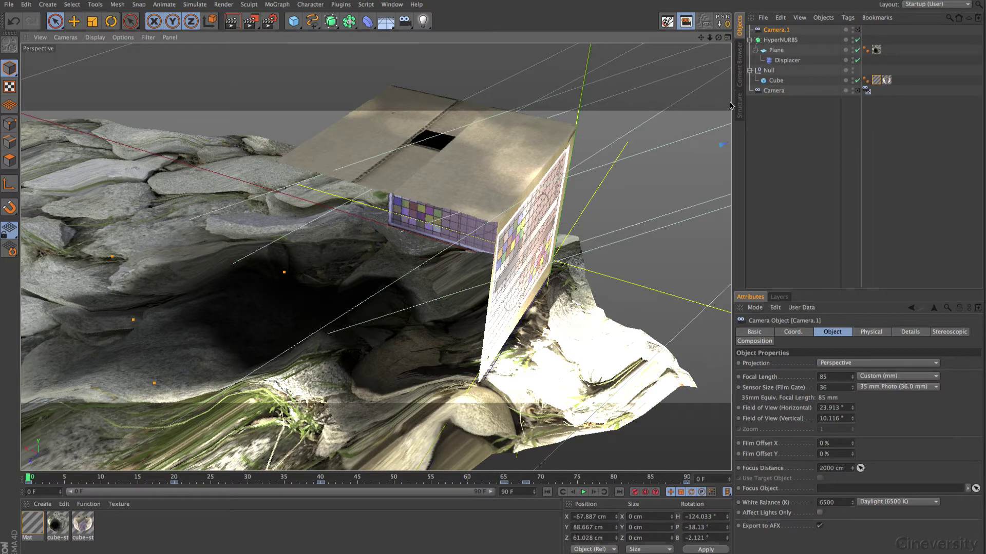
pyautogui.moveTo(710, 40); pyautogui.dragTo(705, 79)
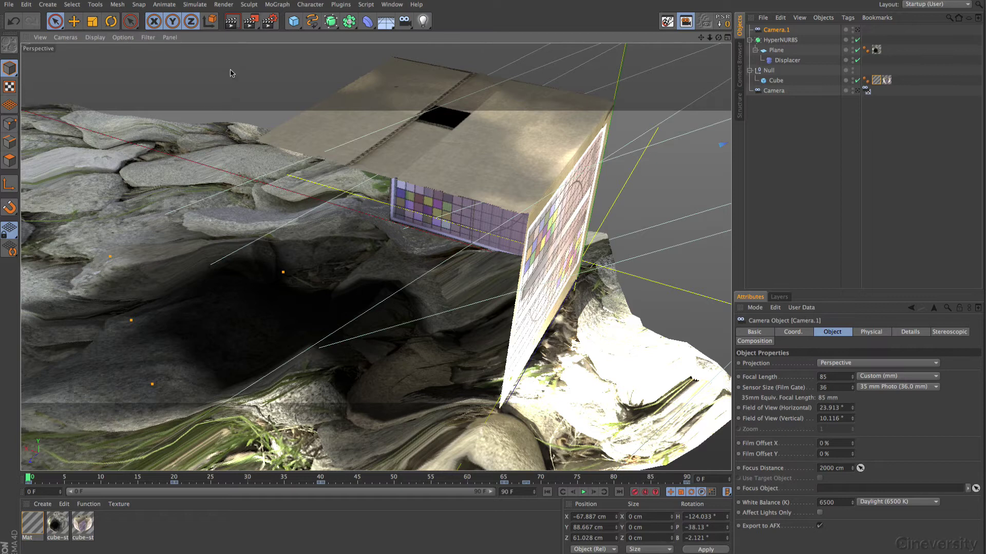
# Step: Review the output section of the render settings and close the settings window
pyautogui.click(269, 21)
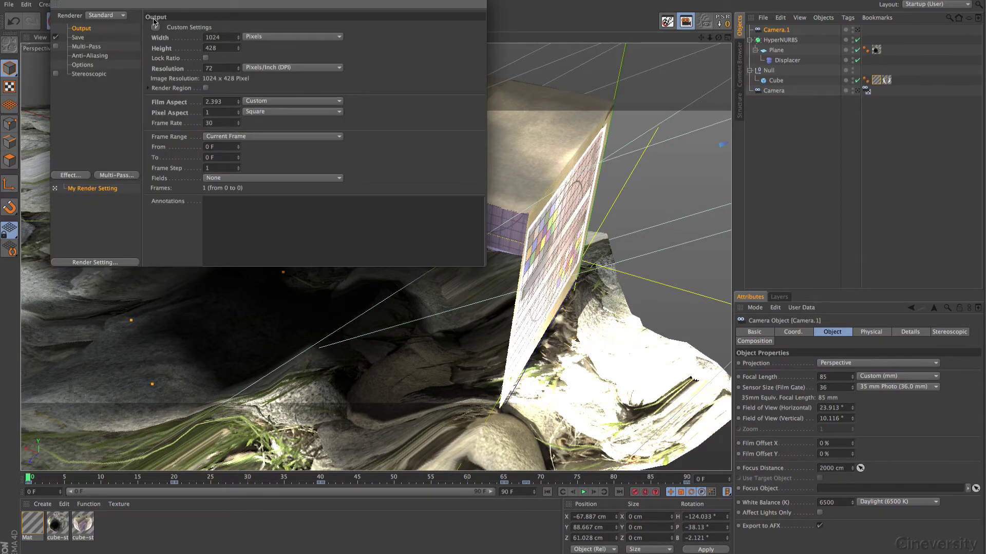
pyautogui.click(56, 1)
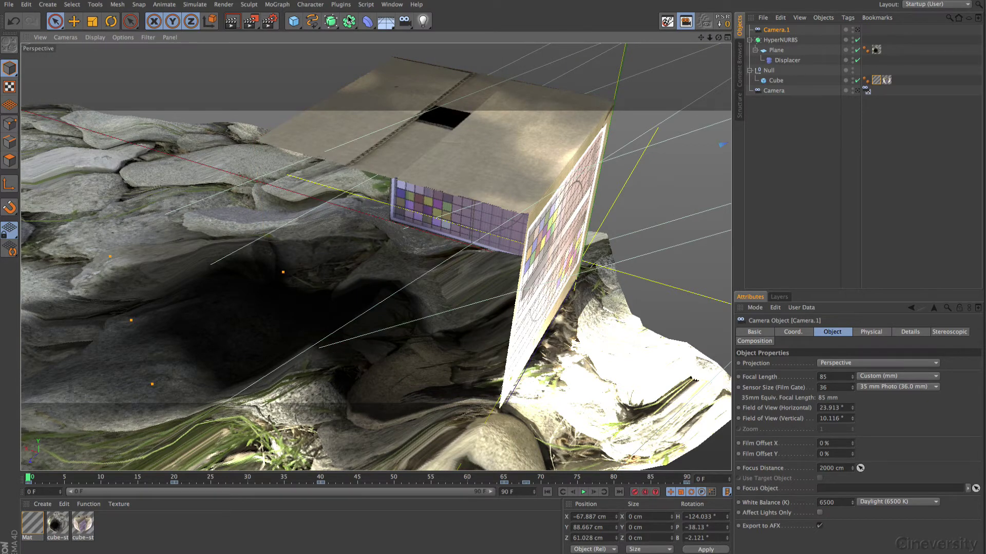
# Step: Open the Projection Man window, then briefly inspect the Customize Commands manager and close it
pyautogui.click(392, 4)
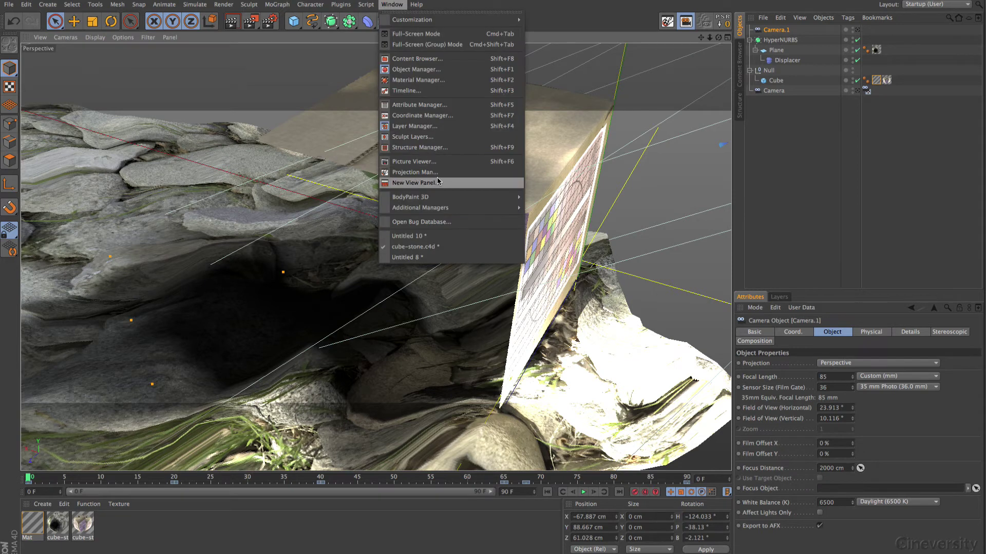
pyautogui.click(413, 172)
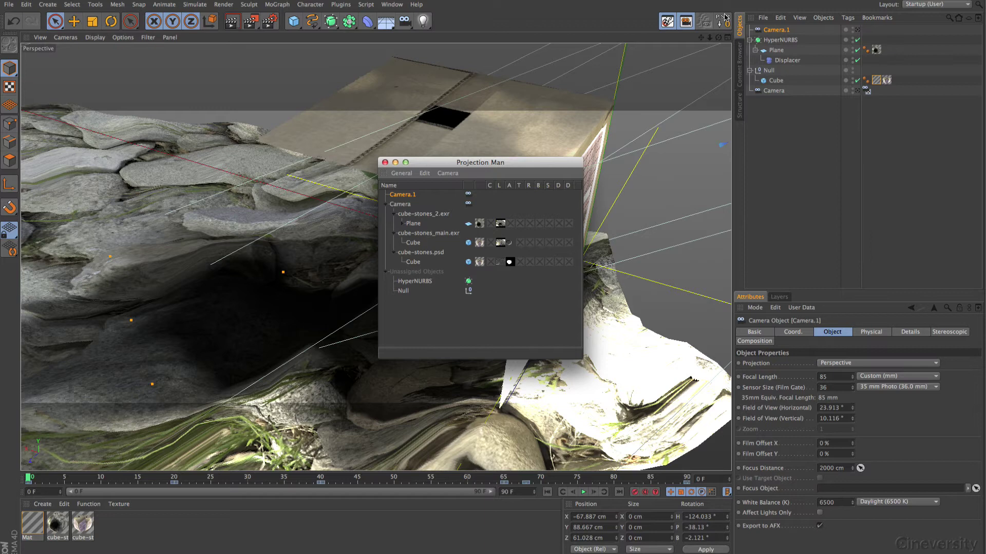
pyautogui.click(392, 4)
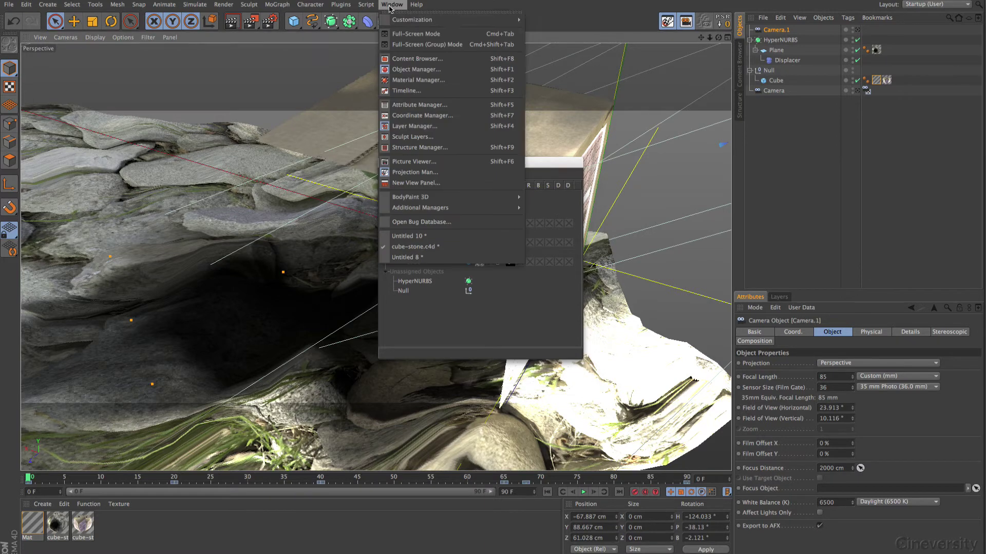
pyautogui.moveTo(394, 24)
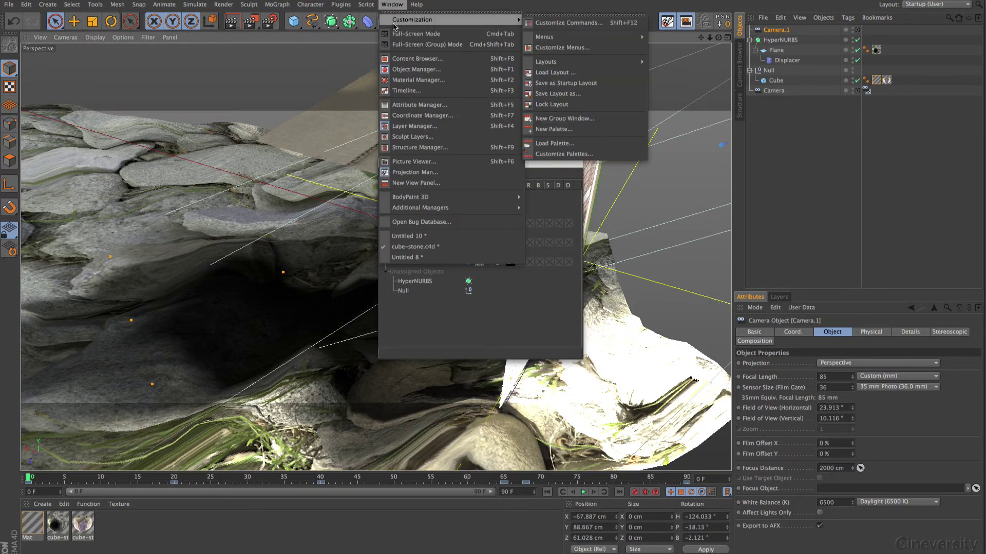
pyautogui.click(576, 23)
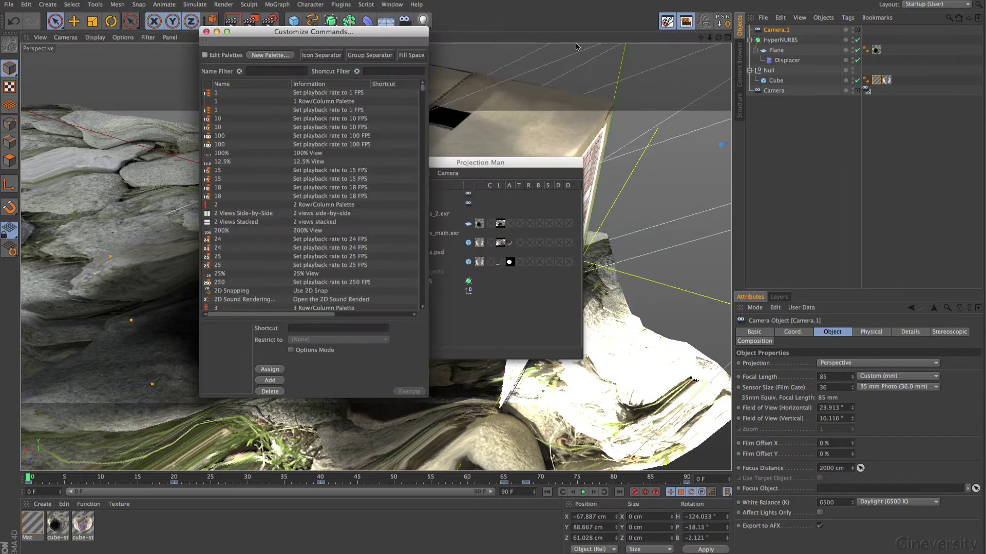
pyautogui.click(208, 171)
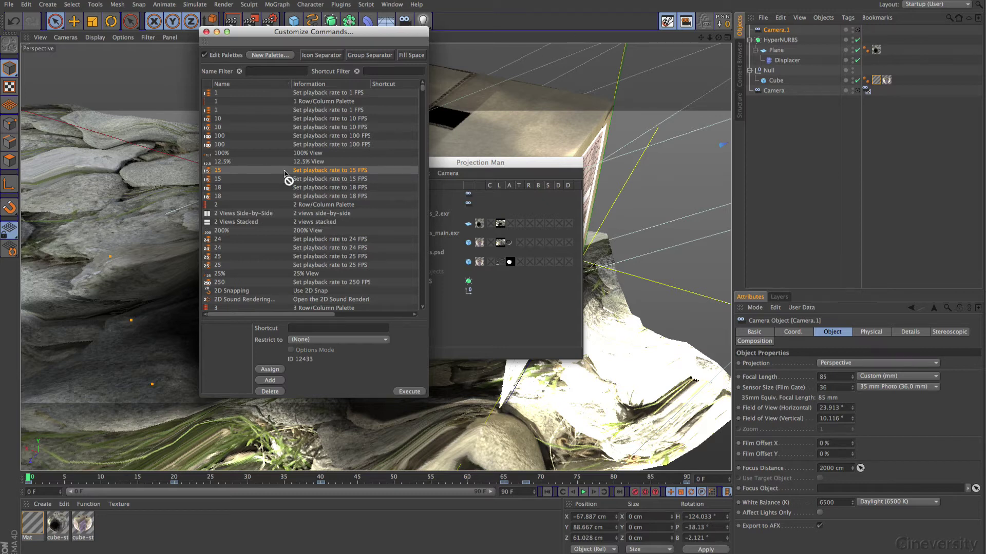
pyautogui.click(206, 32)
# Step: Save the current window arrangement as the startup layout and look through the available layouts
pyautogui.click(394, 5)
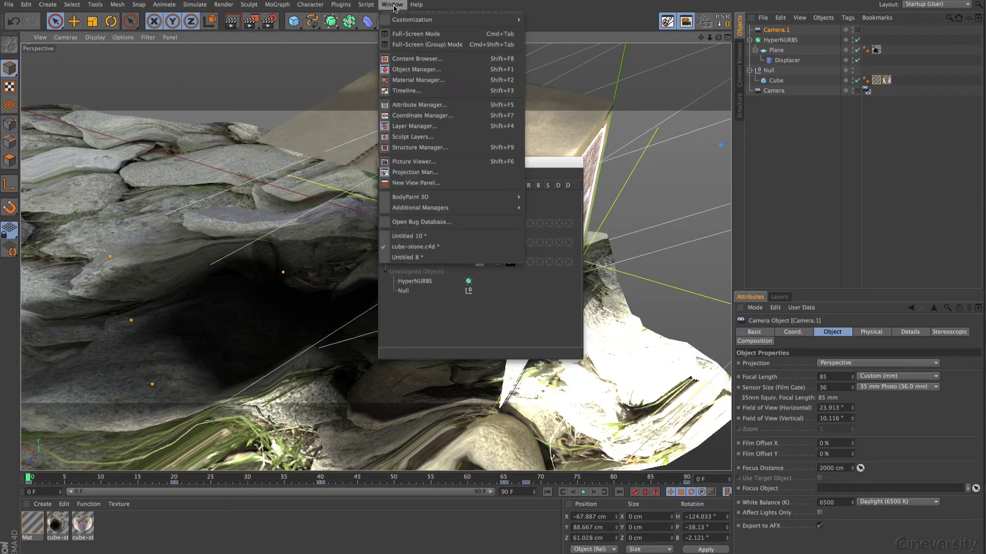
pyautogui.moveTo(398, 25)
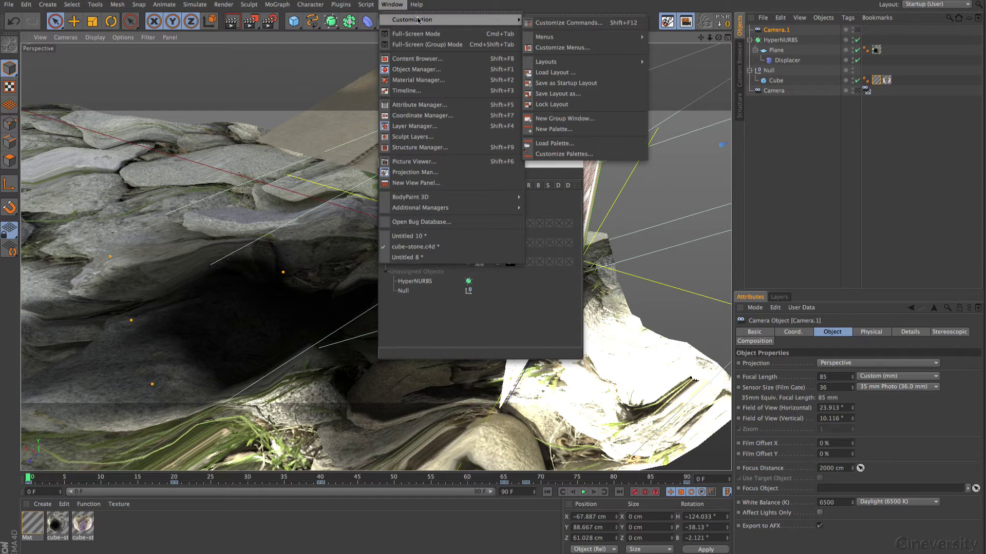
pyautogui.click(619, 84)
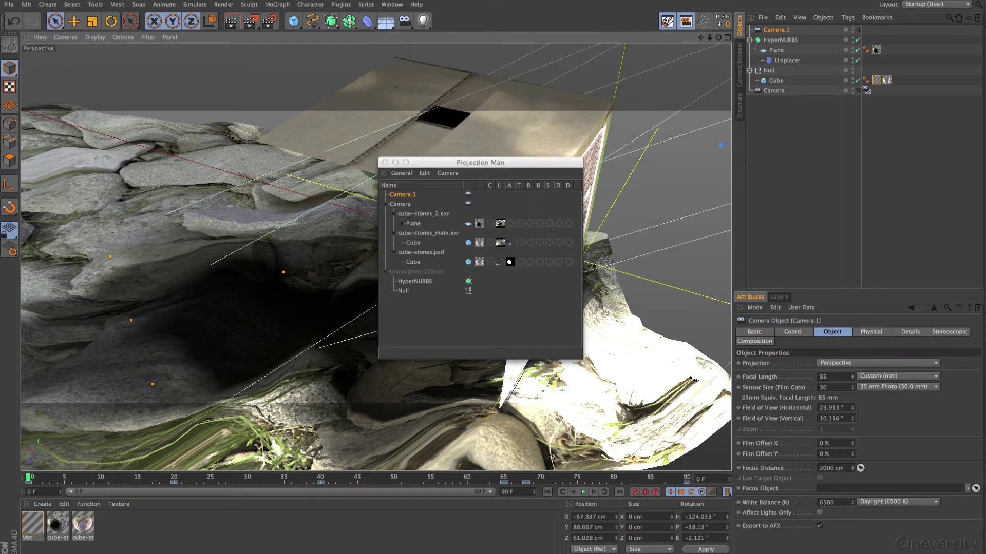
pyautogui.click(953, 5)
pyautogui.press('Escape')
# Step: Rename the animation camera Camera.1 as Camera.ani and deselect it
pyautogui.click(407, 198)
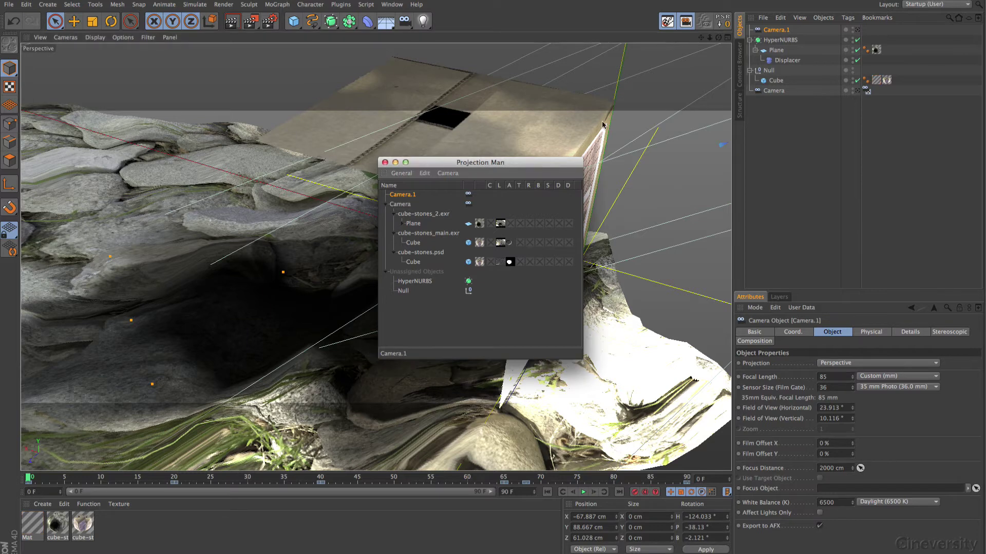
pyautogui.doubleClick(779, 31)
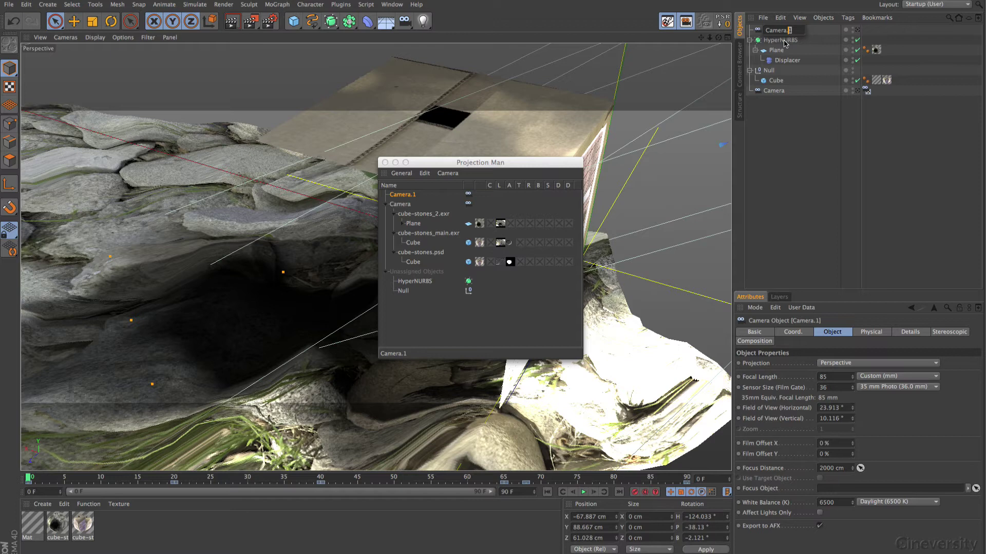
pyautogui.write('ani')
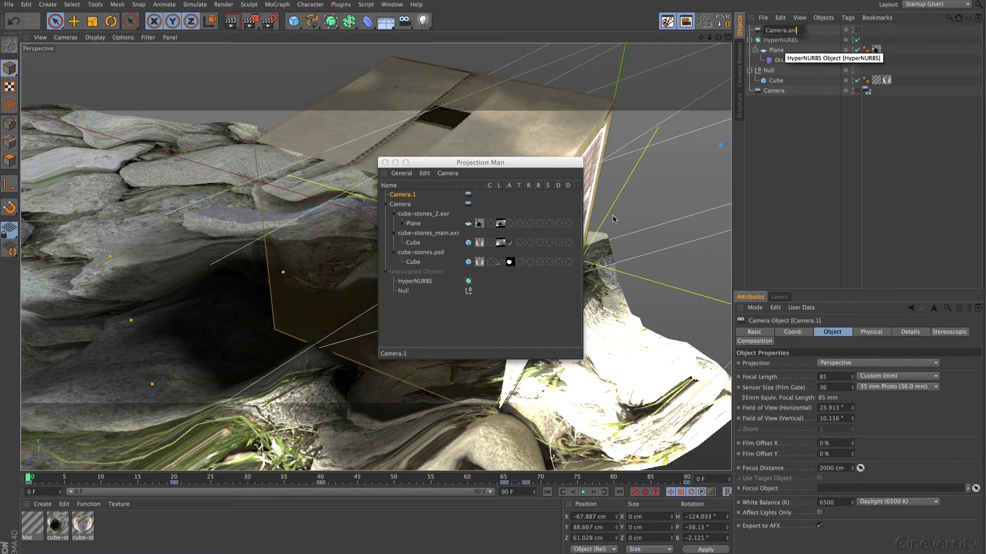
pyautogui.click(793, 145)
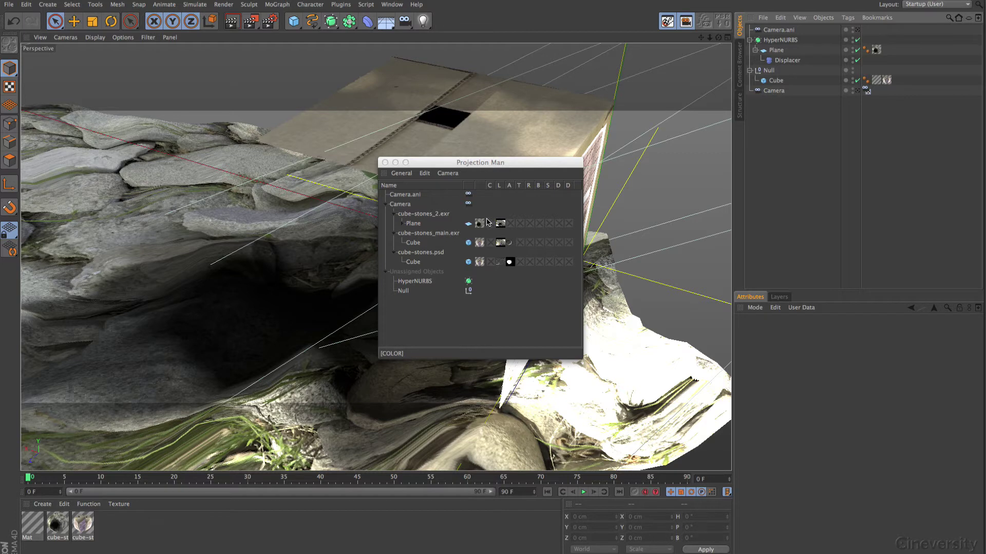
# Step: Move the Projection Man window clear of the box and examine the Cube entries under cube-stones_main.exr and cube-stones.psd
pyautogui.moveTo(507, 164); pyautogui.dragTo(753, 183)
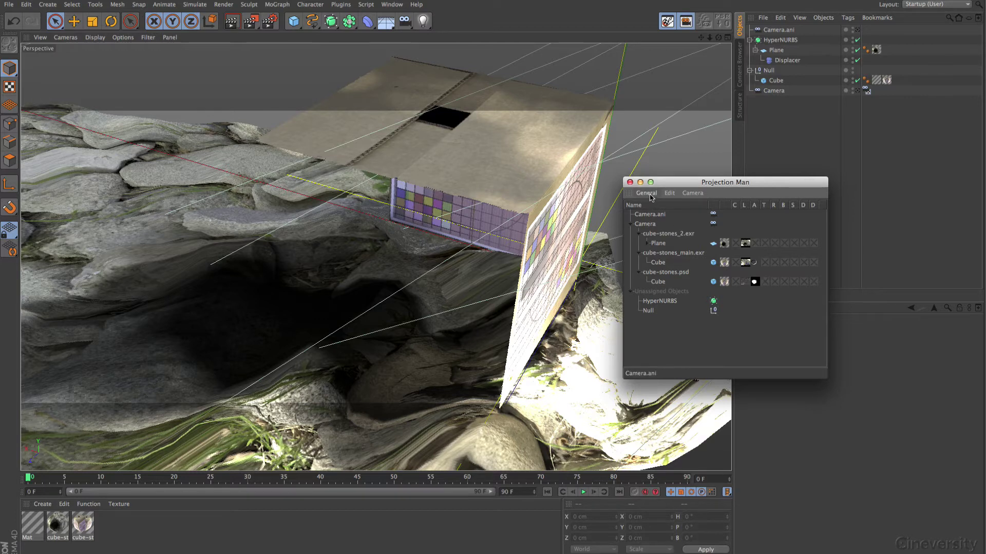
pyautogui.click(775, 81)
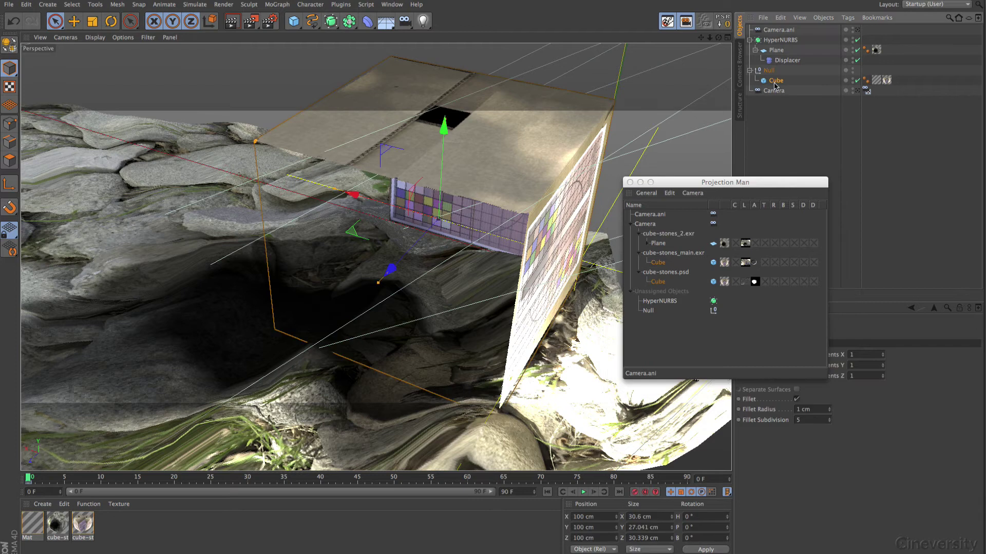
pyautogui.click(658, 263)
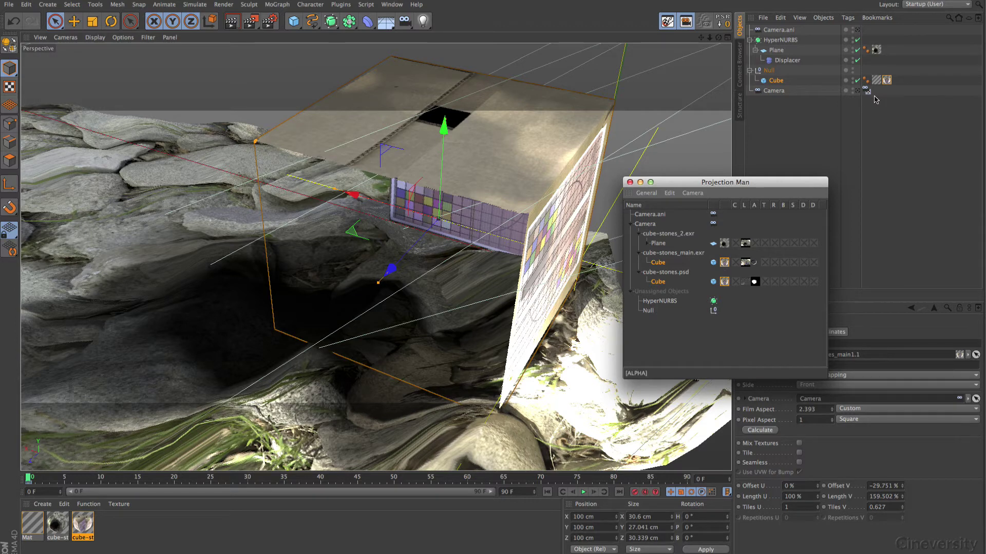
pyautogui.click(691, 273)
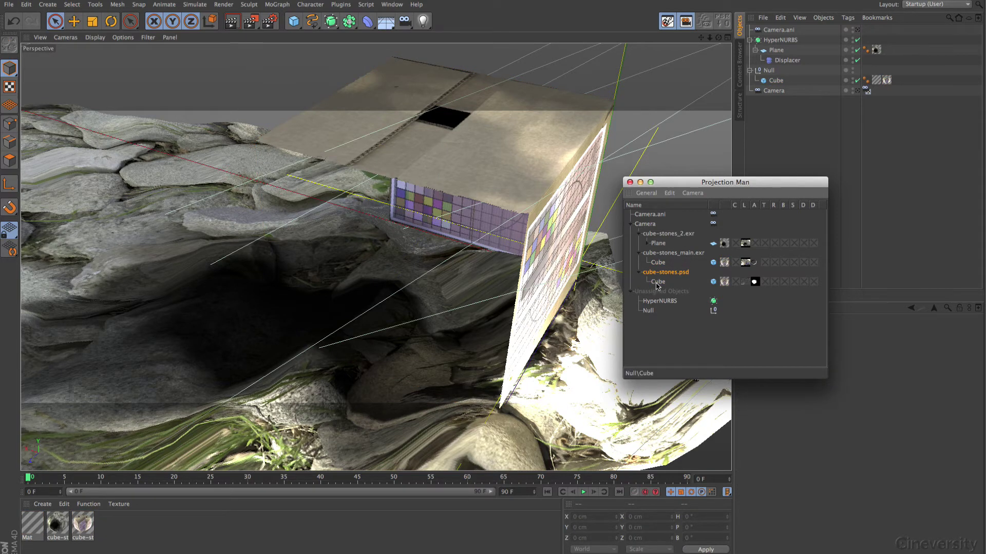
pyautogui.click(657, 262)
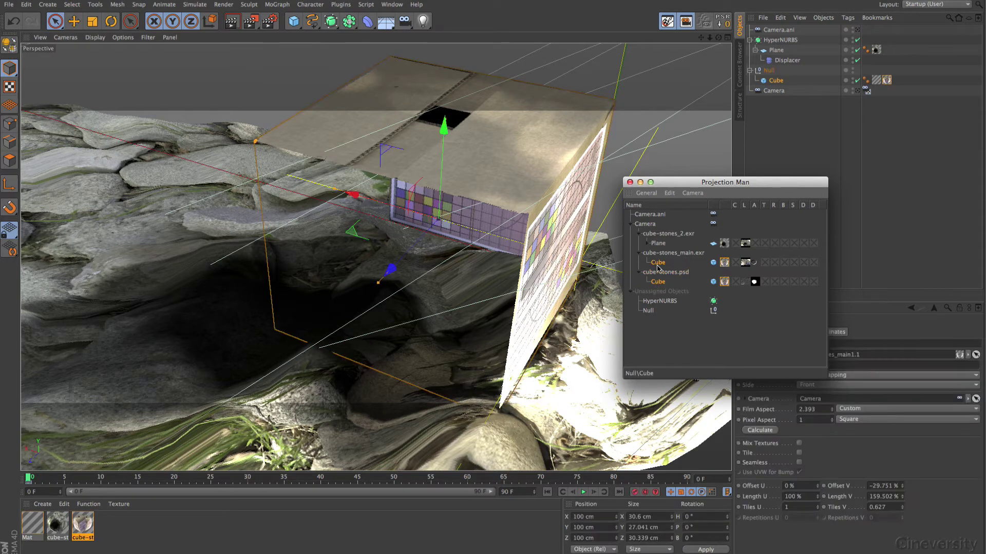
# Step: Delete the striped Mat texture tag from the Cube, undoing and redoing the deletion to compare the box's surfaces
pyautogui.click(888, 83)
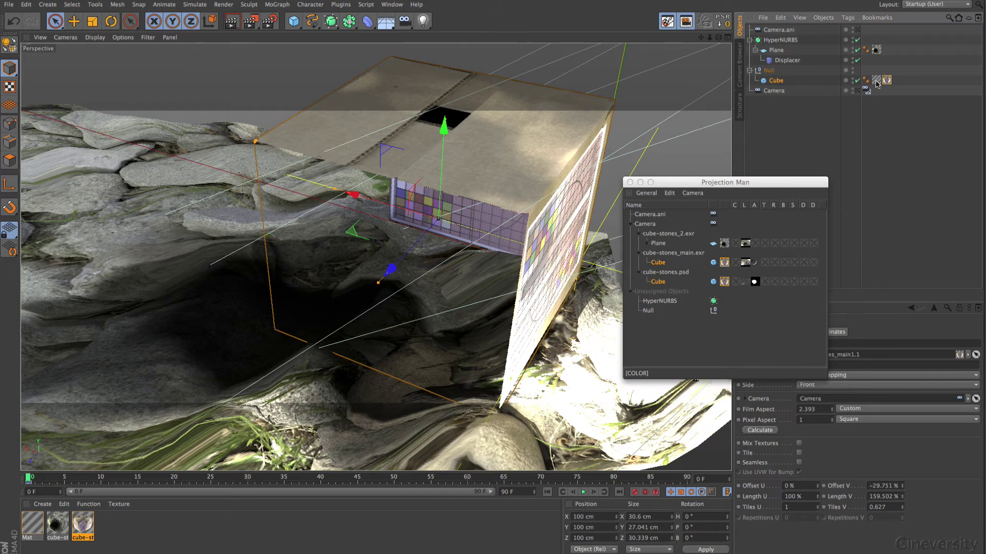
pyautogui.click(877, 81)
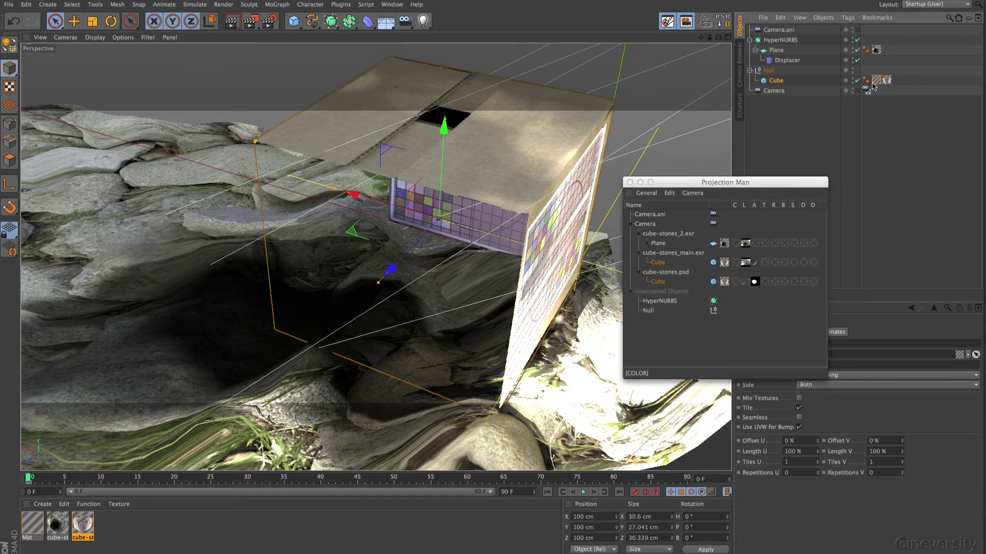
pyautogui.press('Delete')
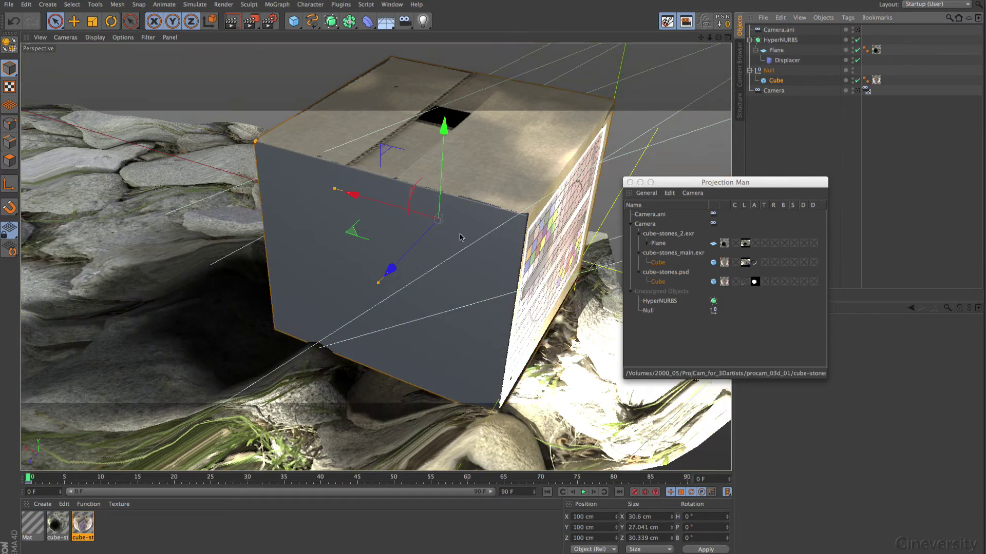
pyautogui.click(713, 276)
pyautogui.press('super+z')
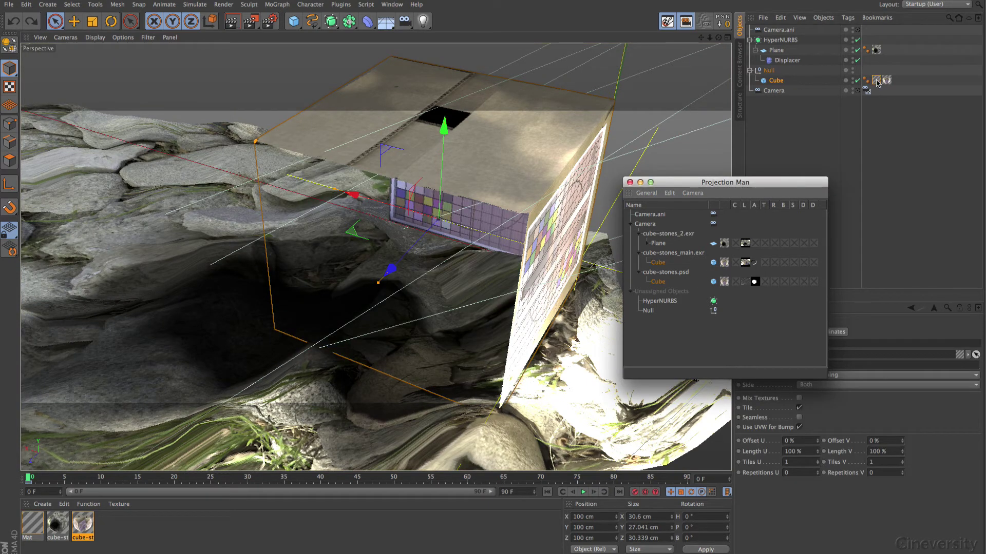
pyautogui.click(856, 102)
pyautogui.press('super+y')
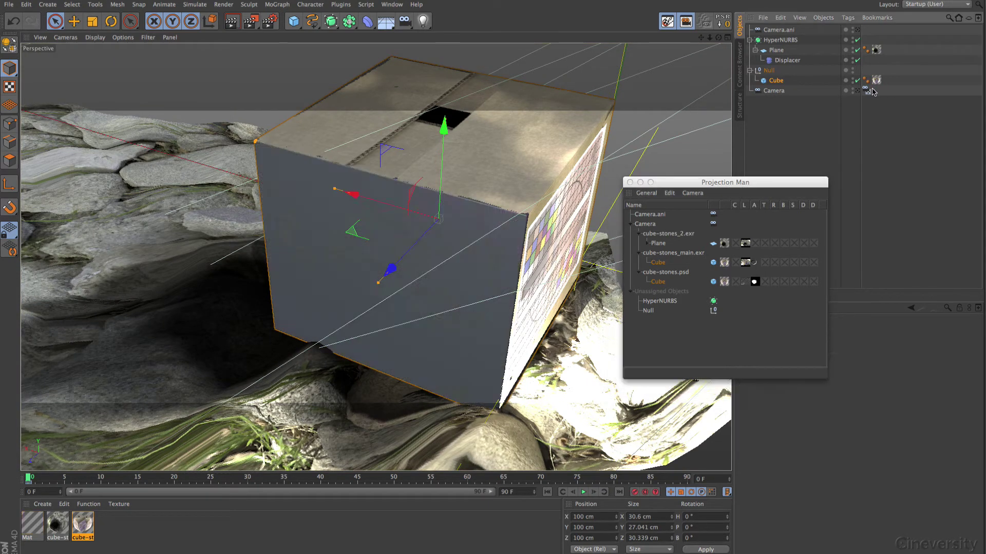
# Step: Set up a Projection Man coverage render for the Cube under cube-stones_main.exr, with the filename Cube_sidepatch.psd
pyautogui.click(660, 264)
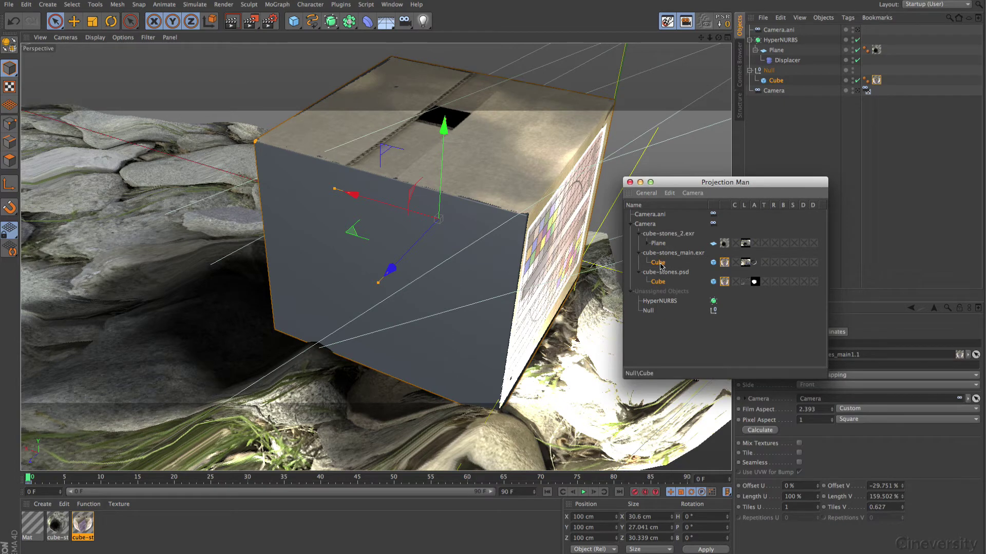
pyautogui.click(647, 193)
pyautogui.moveTo(670, 194)
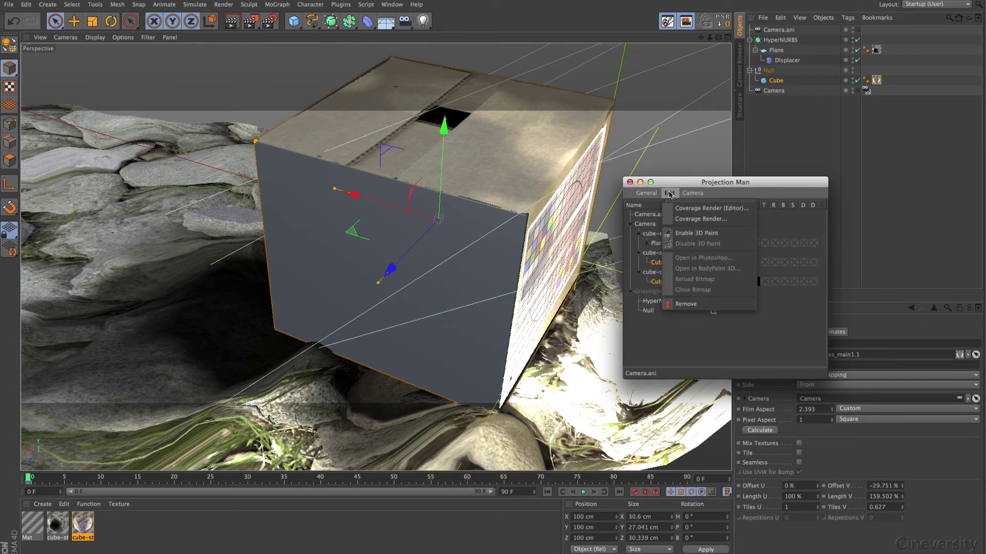
pyautogui.click(683, 219)
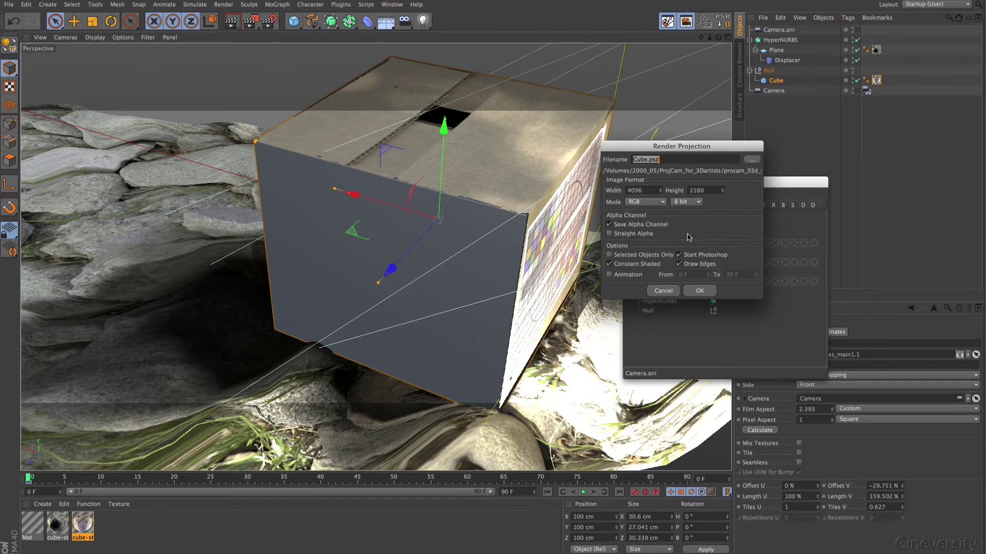
pyautogui.moveTo(719, 147); pyautogui.dragTo(568, 211)
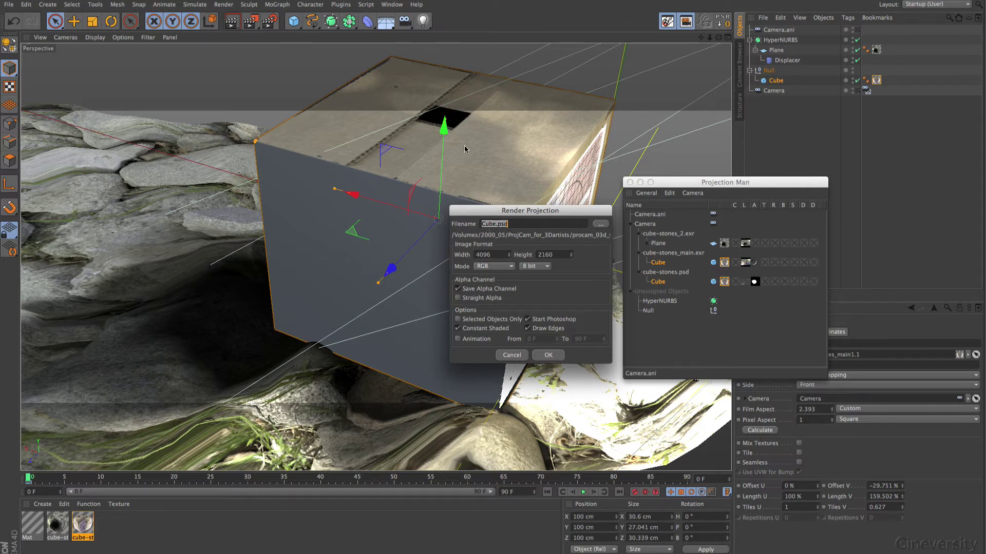
pyautogui.click(494, 224)
pyautogui.write('_sidepatch')
# Step: Set the projection render's color depth to 32 bit and its size to 2048 by 2048 pixels
pyautogui.click(540, 266)
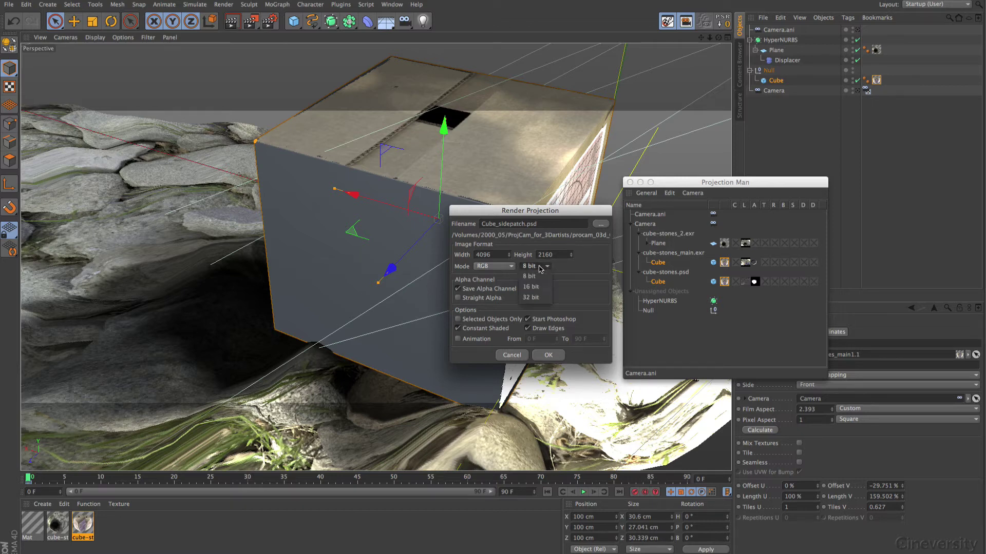
pyautogui.click(544, 298)
pyautogui.moveTo(496, 256); pyautogui.dragTo(481, 255)
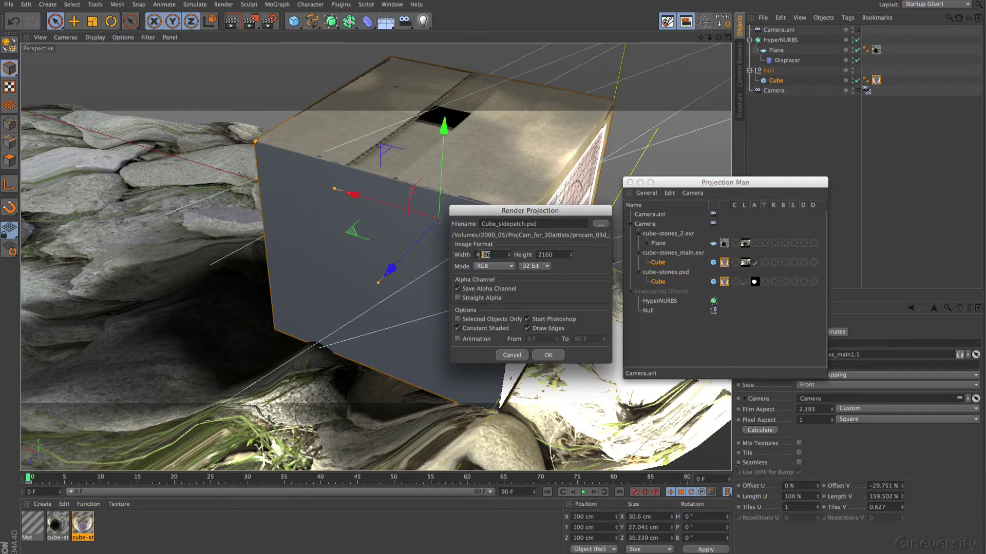
pyautogui.write('2048')
pyautogui.moveTo(552, 254); pyautogui.dragTo(512, 264)
pyautogui.write('2')
# Step: Turn off alpha channel saving, limit the projection to selected objects without animation, and render it to Photoshop
pyautogui.click(458, 290)
pyautogui.click(458, 319)
pyautogui.click(458, 329)
pyautogui.click(458, 329)
pyautogui.hotkey('ctrl', 'F1')
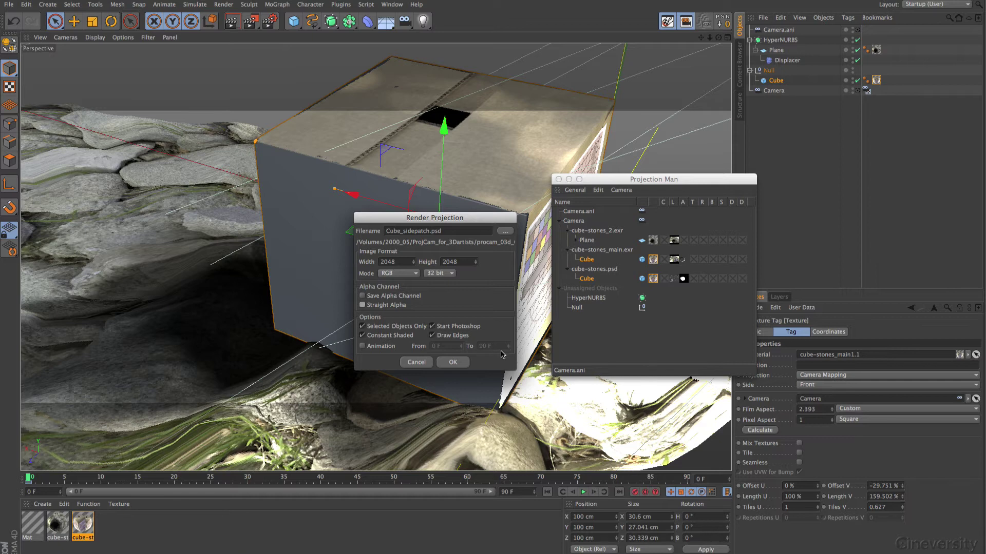
pyautogui.click(362, 347)
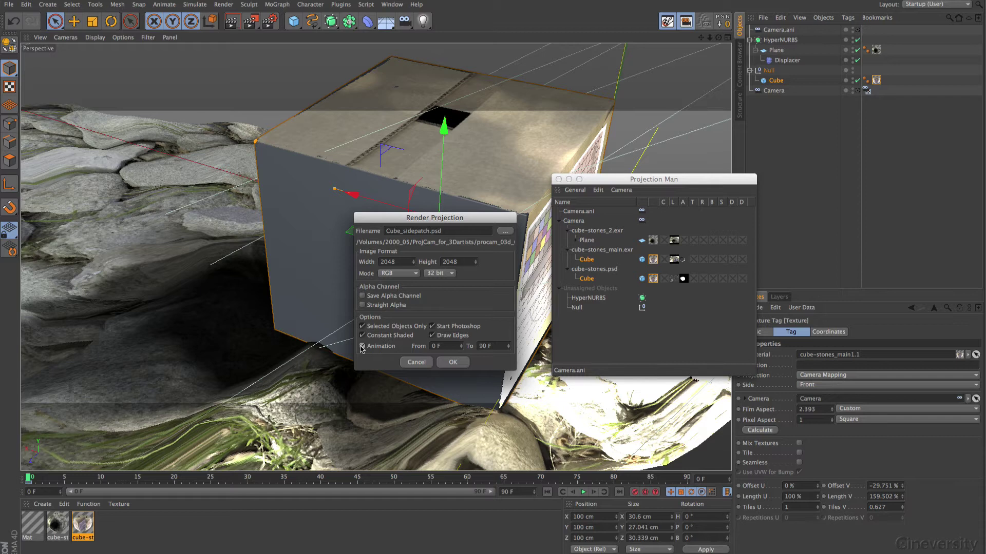
pyautogui.click(361, 346)
pyautogui.click(454, 362)
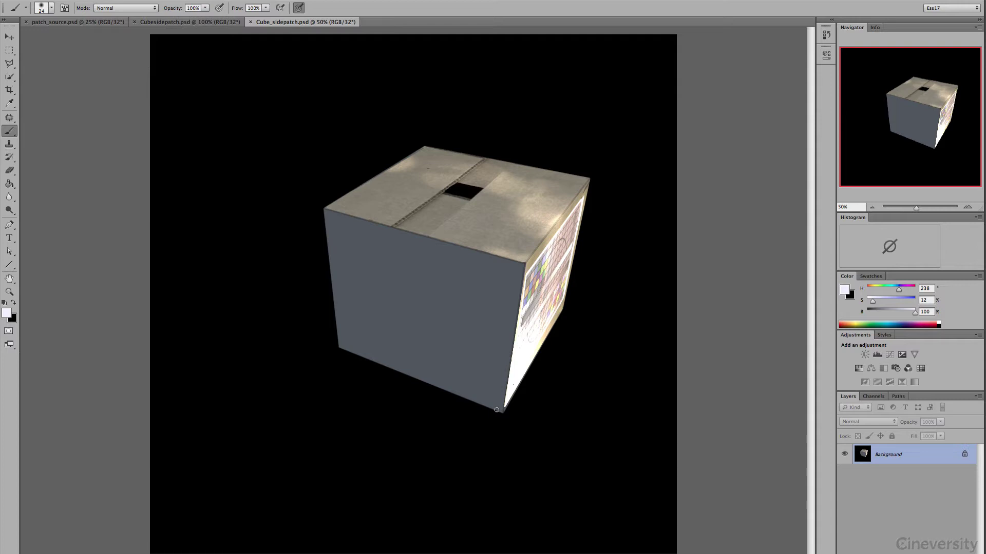
# Step: Switch to Cinema 4D and check the Projection Man preferences for the default texture settings and the Photoshop path
pyautogui.press('super+Tab')
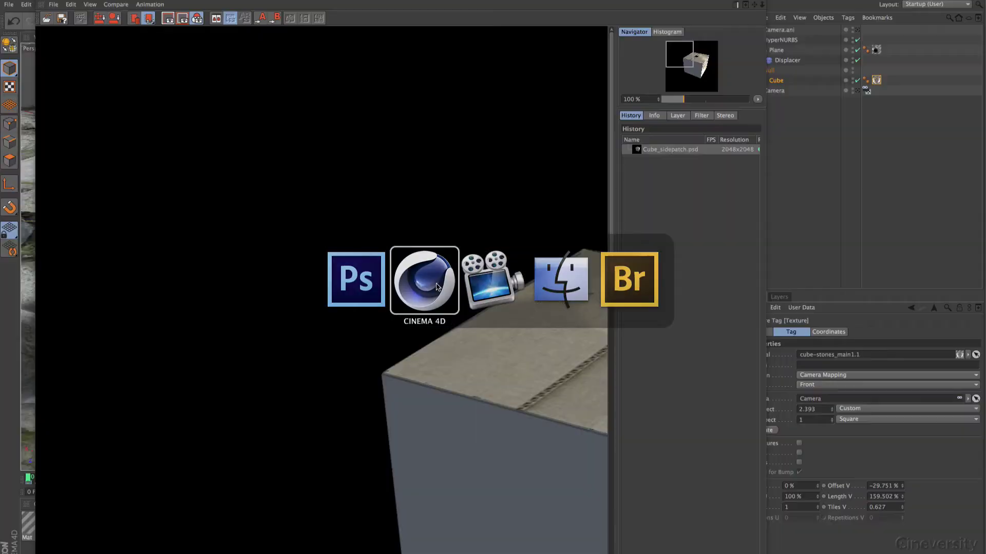
pyautogui.moveTo(41, 4); pyautogui.dragTo(126, 10)
pyautogui.click(26, 4)
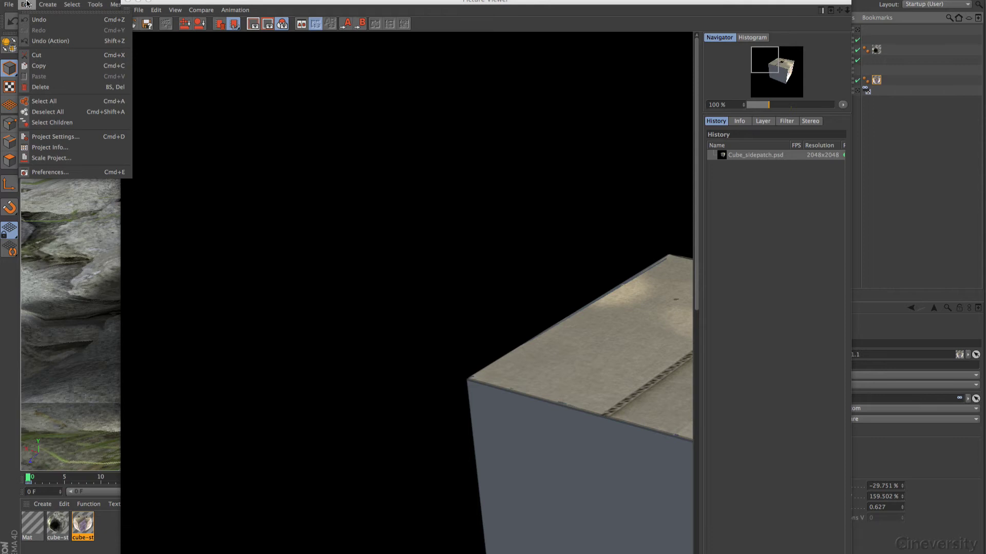
pyautogui.click(94, 169)
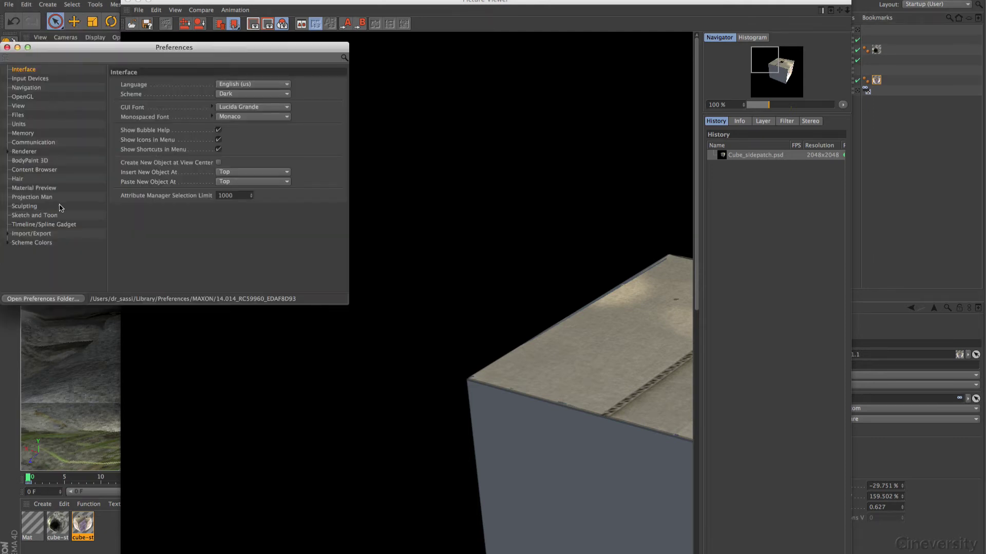
pyautogui.click(46, 198)
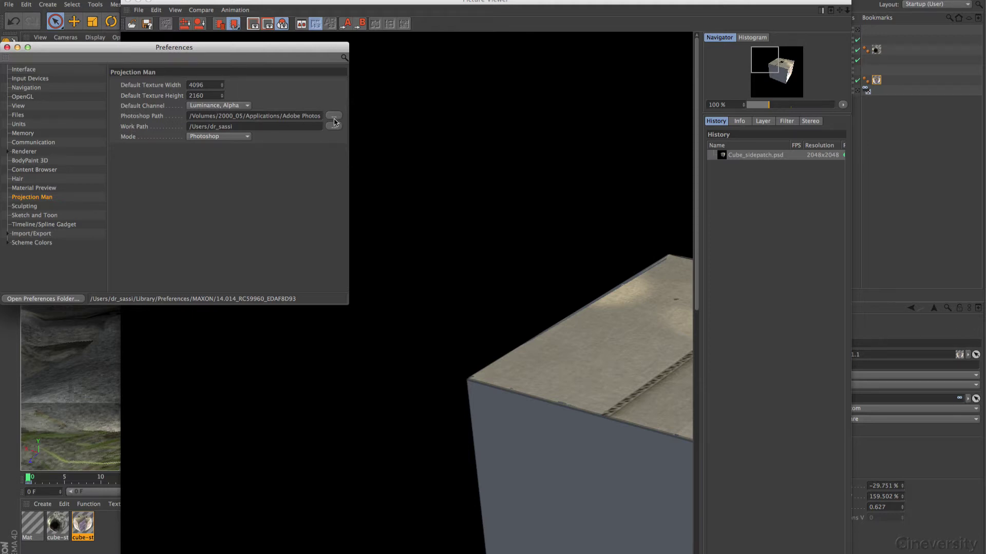
pyautogui.click(6, 47)
# Step: Switch to Photoshop and examine the edges and corners of the box's blank side in Cube_sidepatch.psd up close
pyautogui.press('super+Tab')
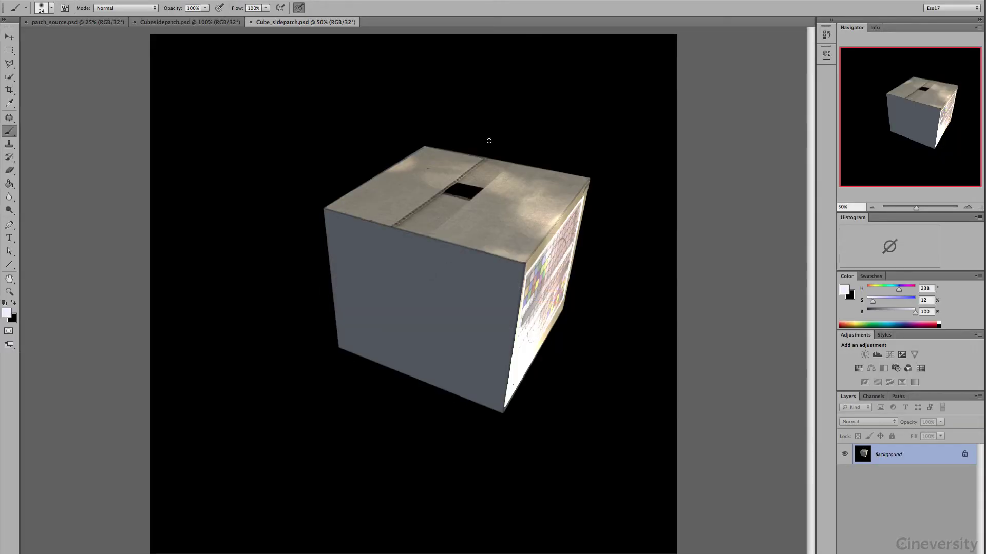
pyautogui.click(968, 208)
pyautogui.click(968, 208)
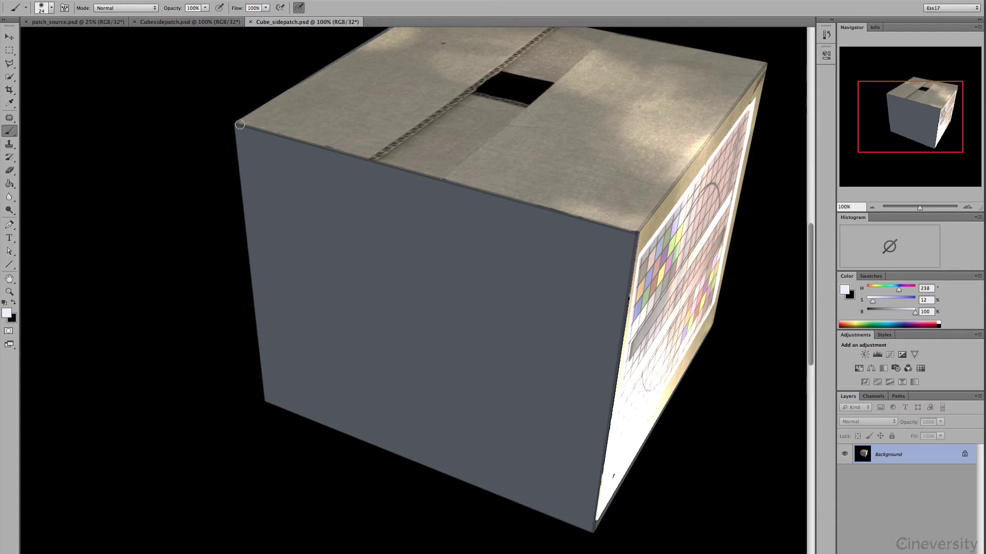
pyautogui.click(968, 207)
pyautogui.click(967, 207)
pyautogui.moveTo(916, 105); pyautogui.dragTo(899, 89)
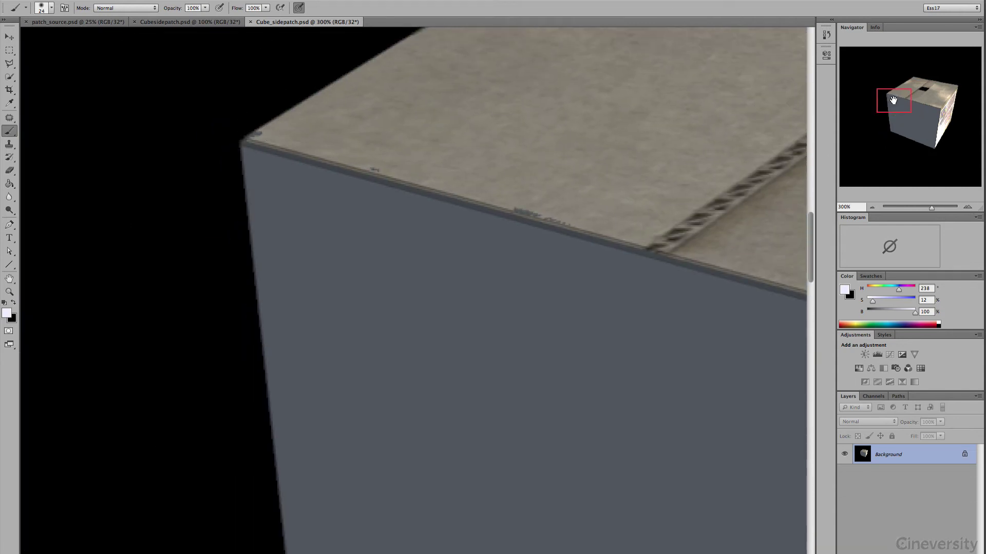
pyautogui.moveTo(893, 101); pyautogui.dragTo(898, 120)
pyautogui.click(872, 208)
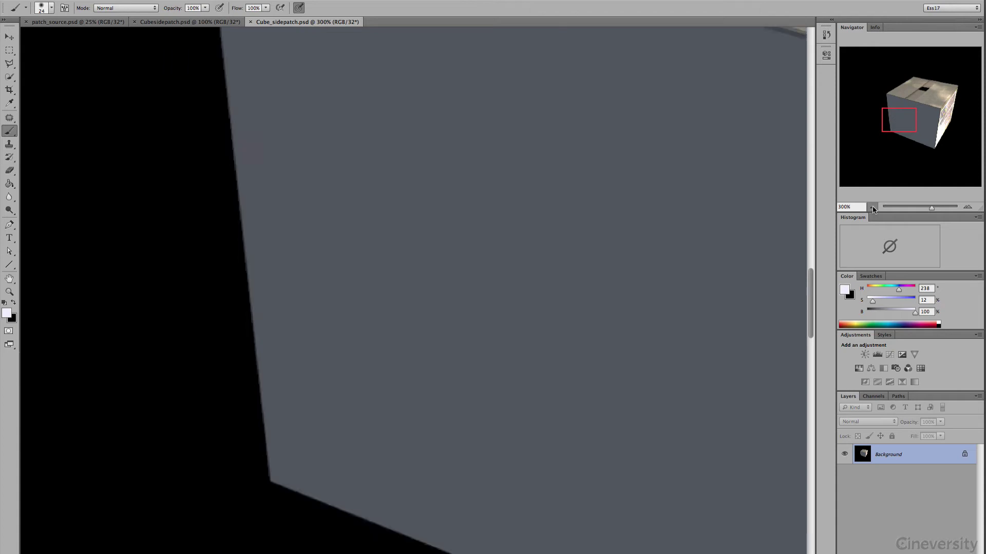
pyautogui.click(872, 208)
pyautogui.click(872, 208)
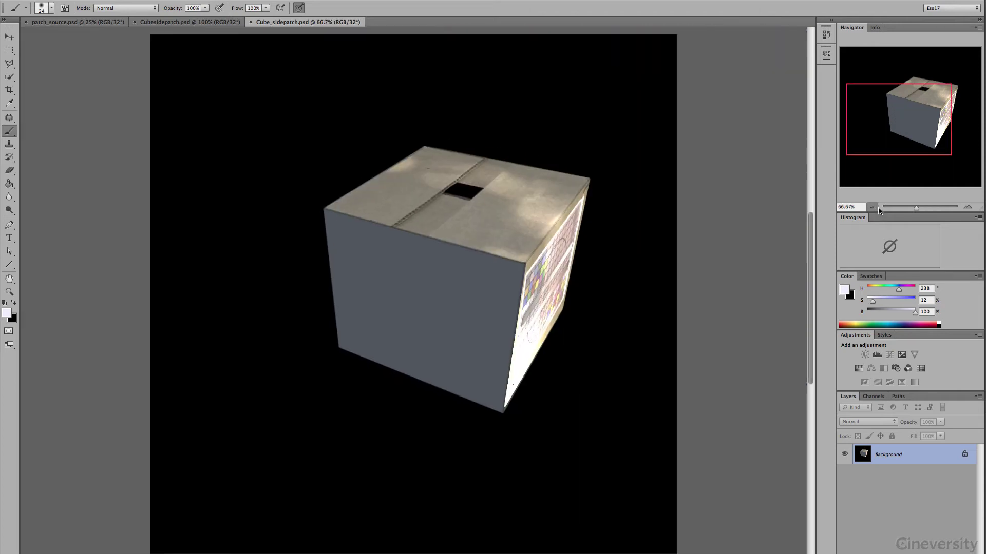
pyautogui.click(968, 207)
pyautogui.click(967, 206)
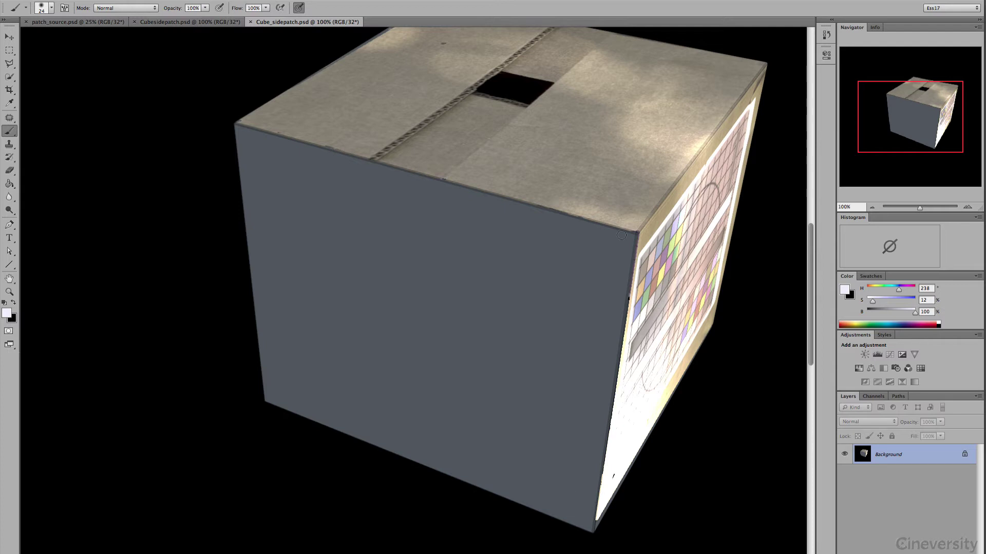
# Step: Close the Cubesidepatch.psd document and marquee-select the box's left side with its surroundings in patch_source.psd
pyautogui.click(95, 25)
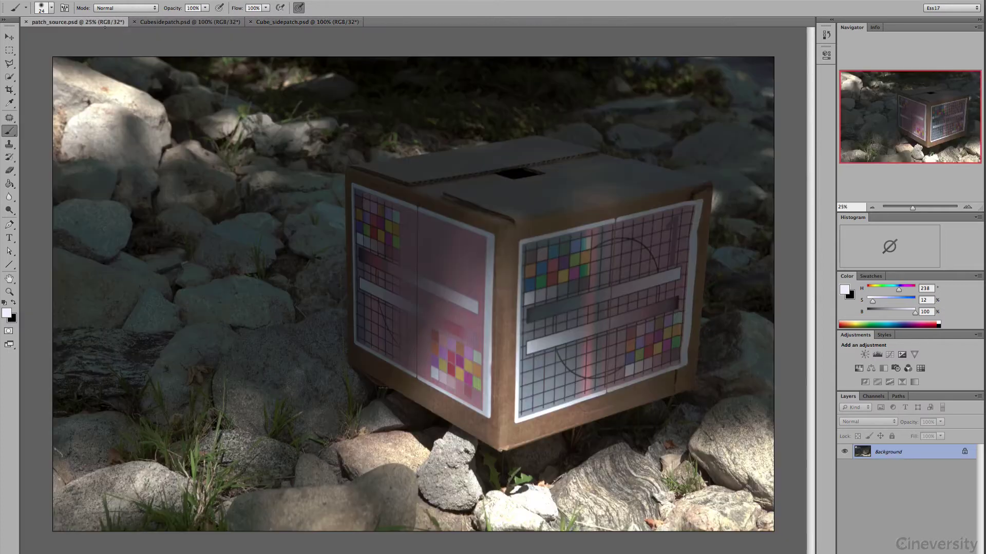
pyautogui.click(134, 22)
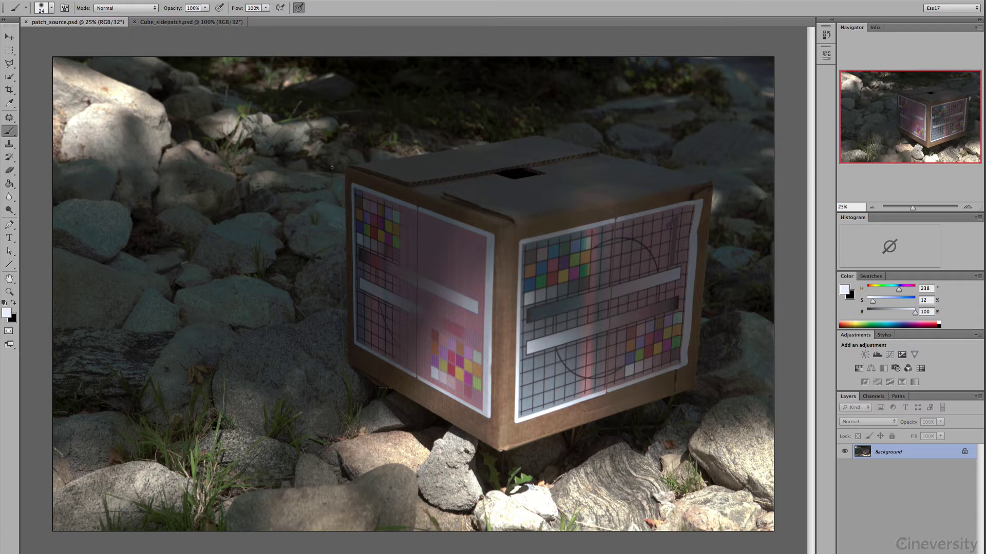
pyautogui.click(9, 50)
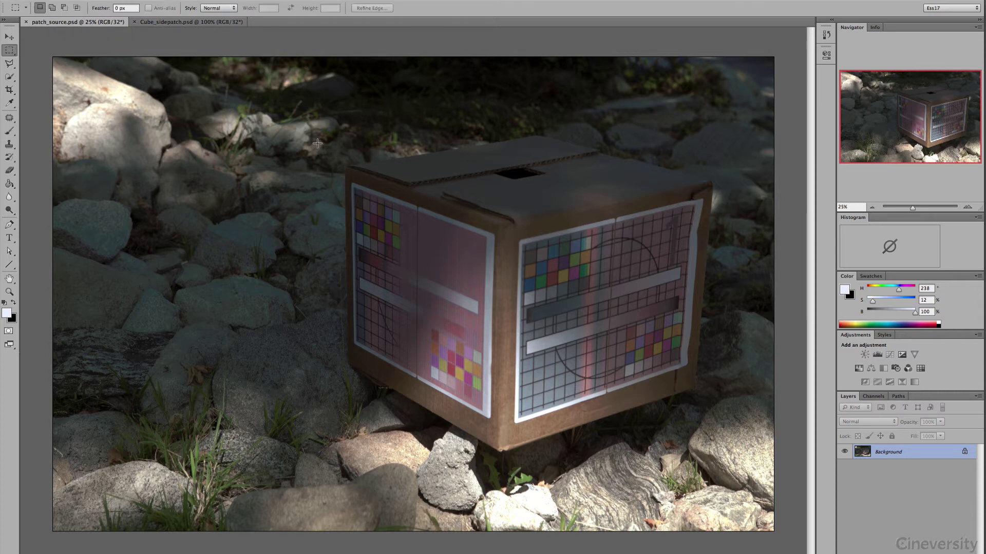
pyautogui.moveTo(320, 145); pyautogui.dragTo(532, 468)
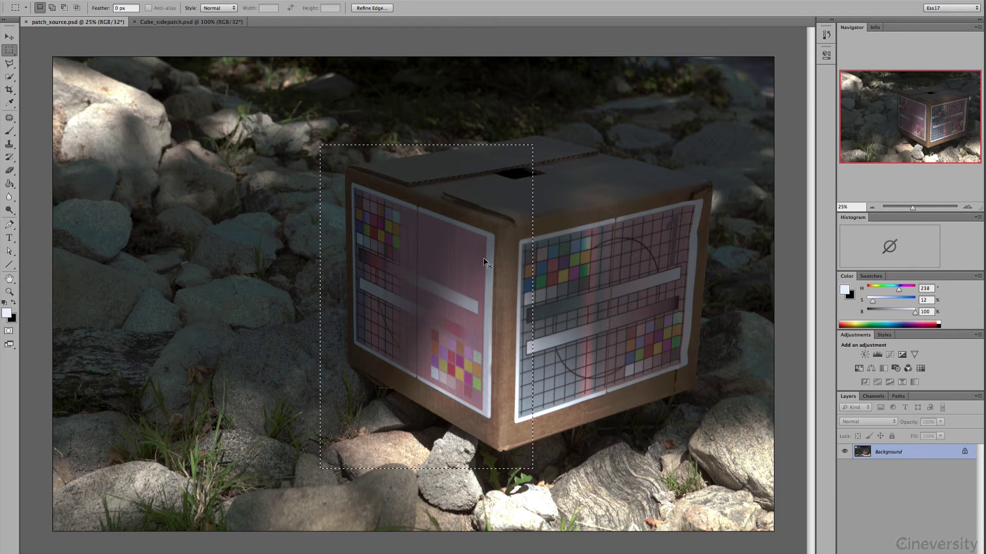
# Step: Paste the copied box side from patch_source.psd into Cube_sidepatch.psd, accepting the color profile conversion
pyautogui.click(239, 21)
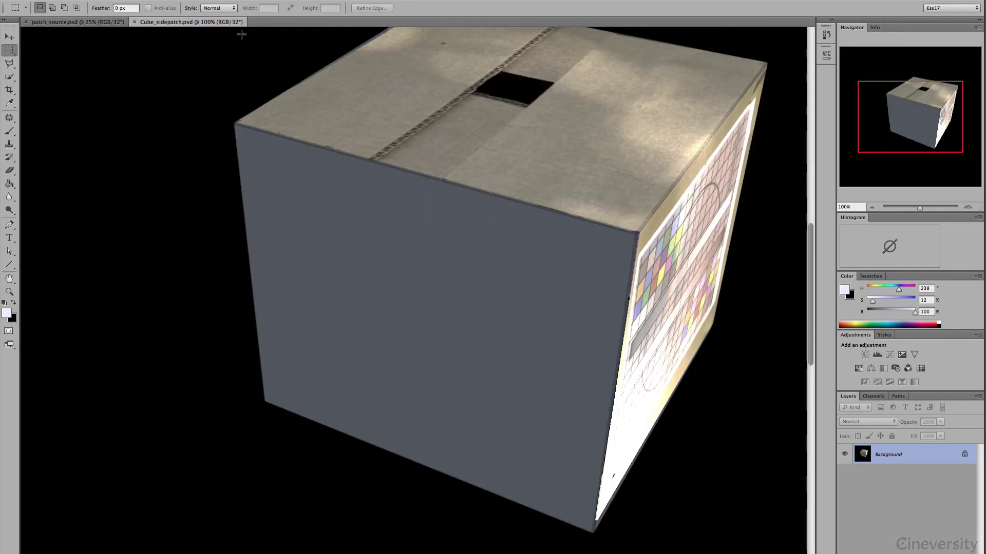
pyautogui.press('super+v')
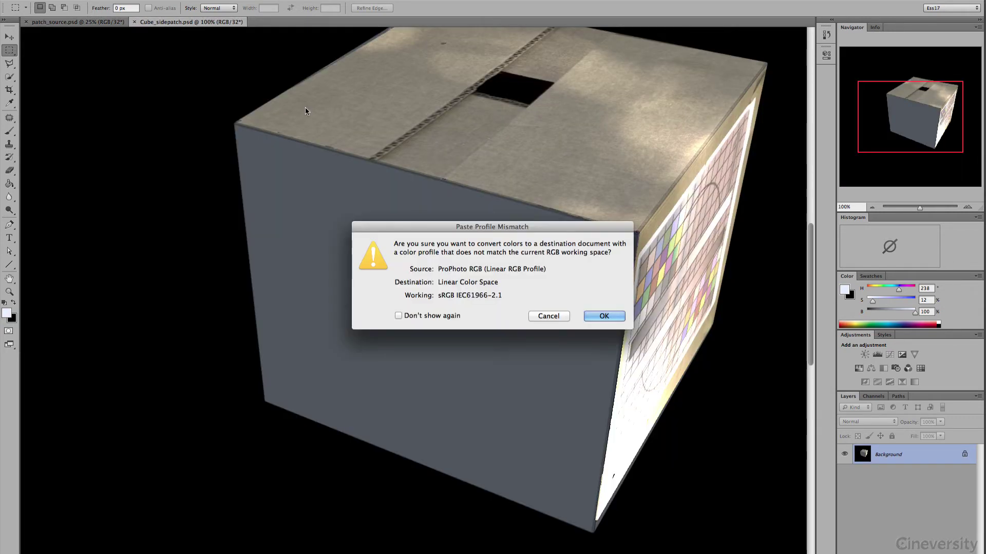
pyautogui.click(596, 315)
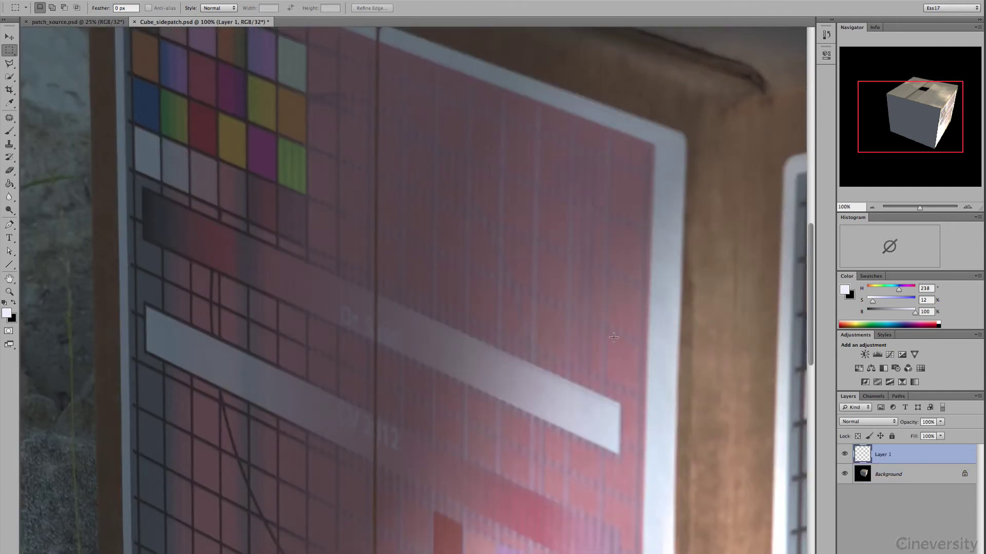
pyautogui.click(873, 208)
pyautogui.click(872, 208)
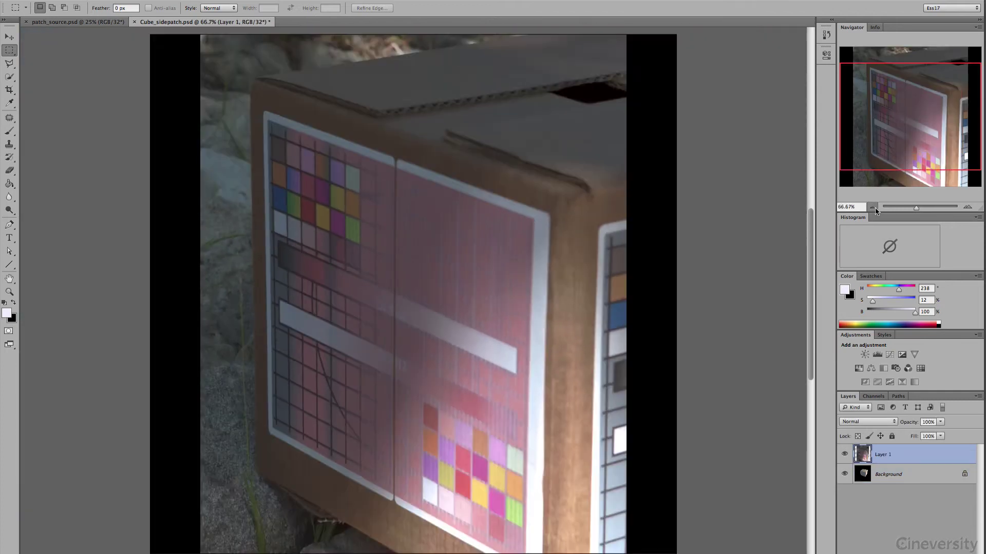
pyautogui.click(873, 207)
pyautogui.click(872, 208)
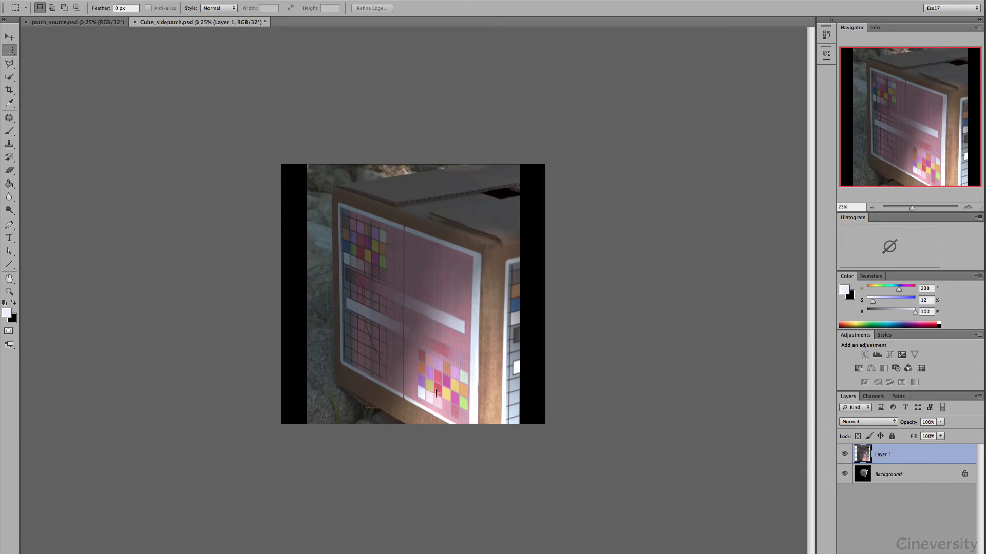
# Step: Scale the pasted photo layer to about 59% width and 46% height and move it over the lower part of the box's blank side
pyautogui.hotkey('ctrl', 't')
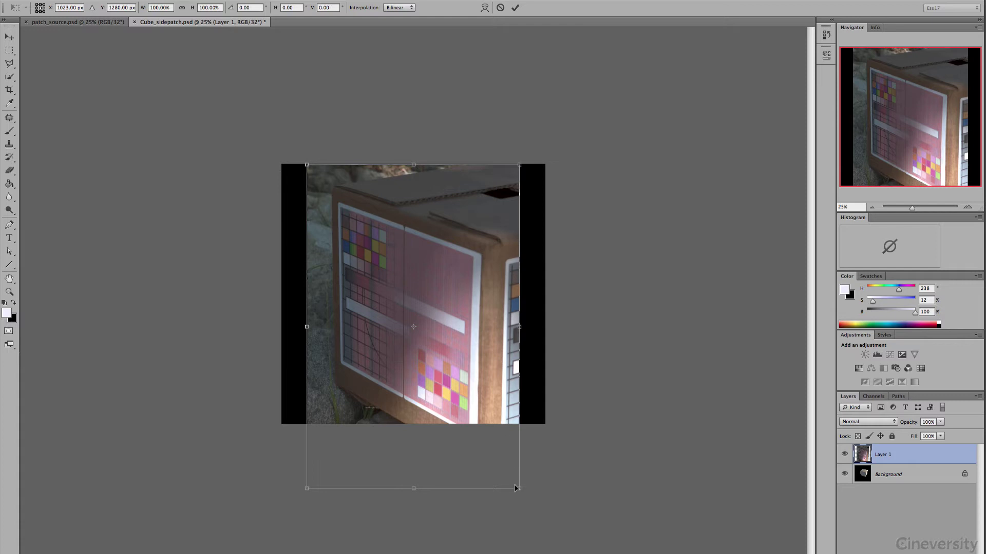
pyautogui.moveTo(519, 489); pyautogui.dragTo(431, 312)
pyautogui.moveTo(391, 212); pyautogui.dragTo(398, 311)
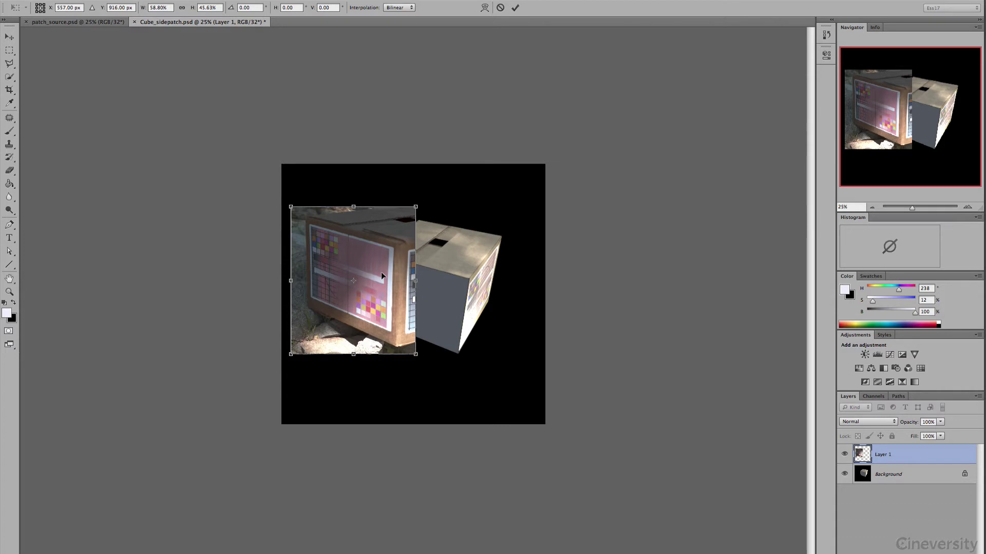
pyautogui.moveTo(385, 303); pyautogui.dragTo(432, 328)
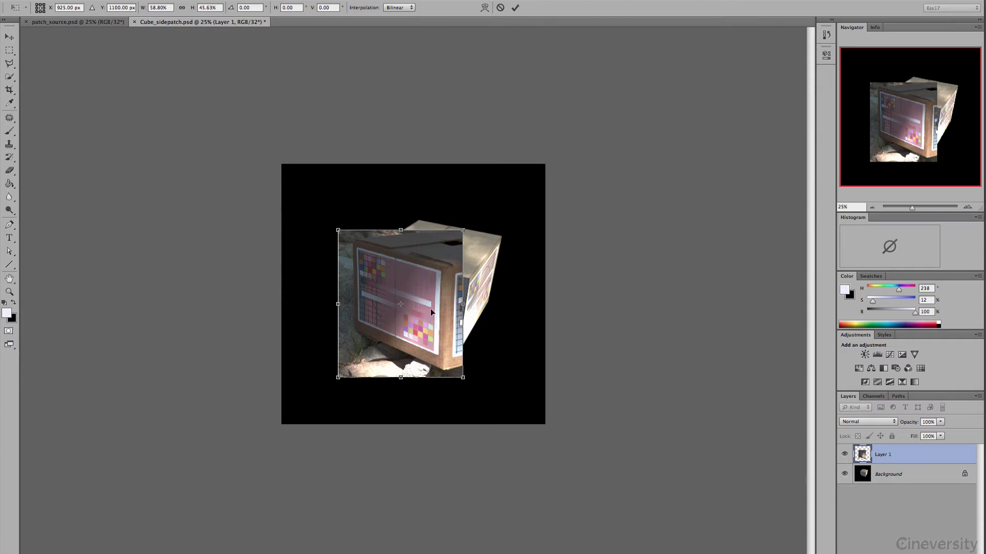
pyautogui.moveTo(438, 297); pyautogui.dragTo(433, 337)
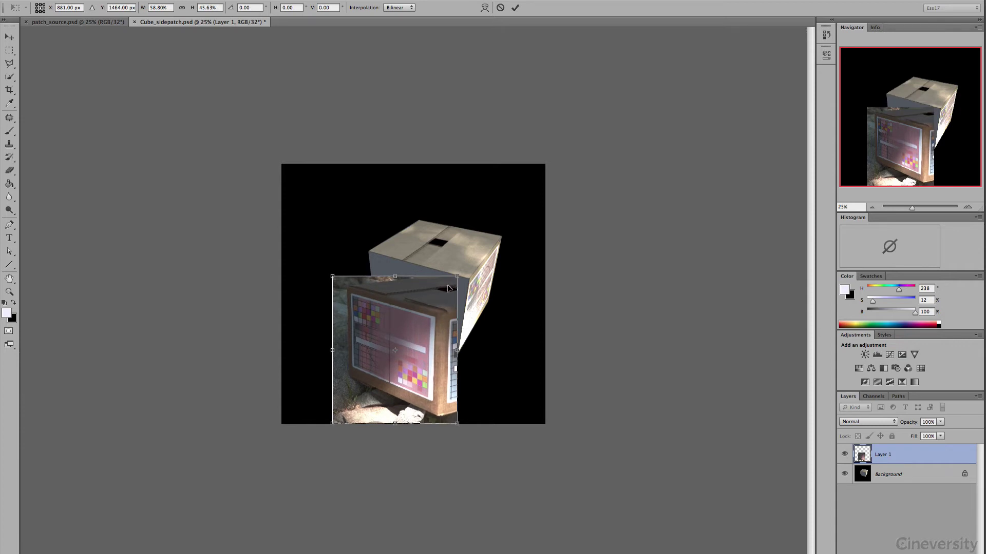
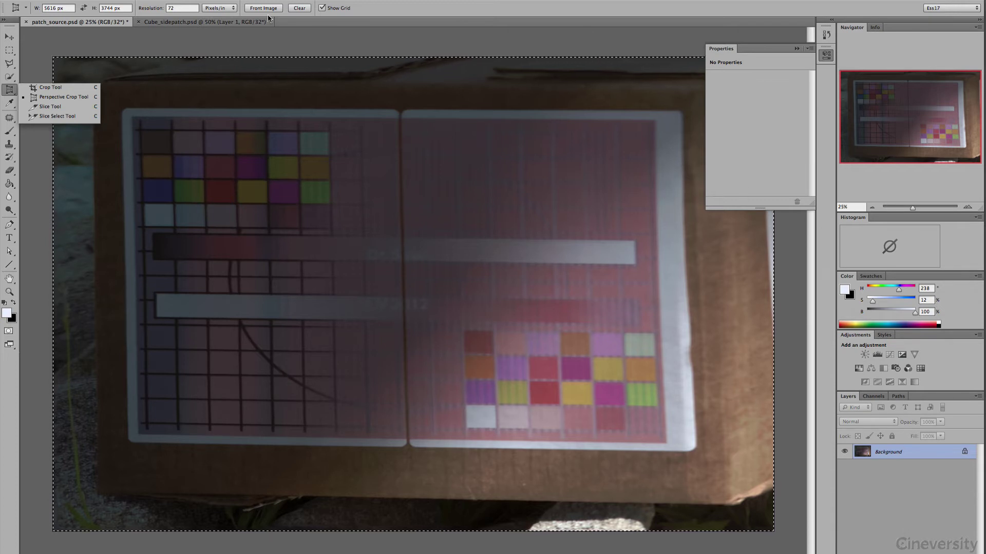
# Step: Switch from patch_source.psd to the Cube_sidepatch.psd document
pyautogui.click(247, 24)
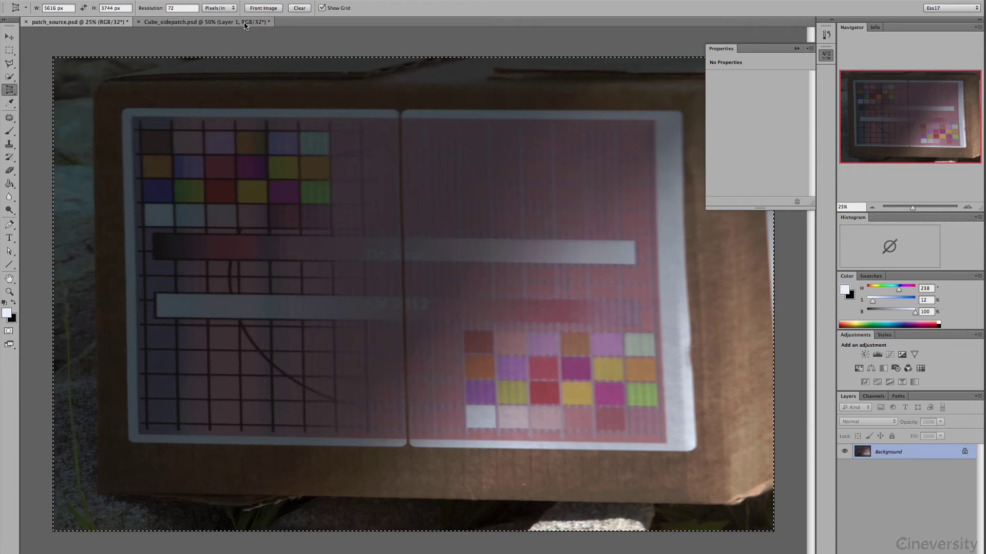
pyautogui.click(262, 24)
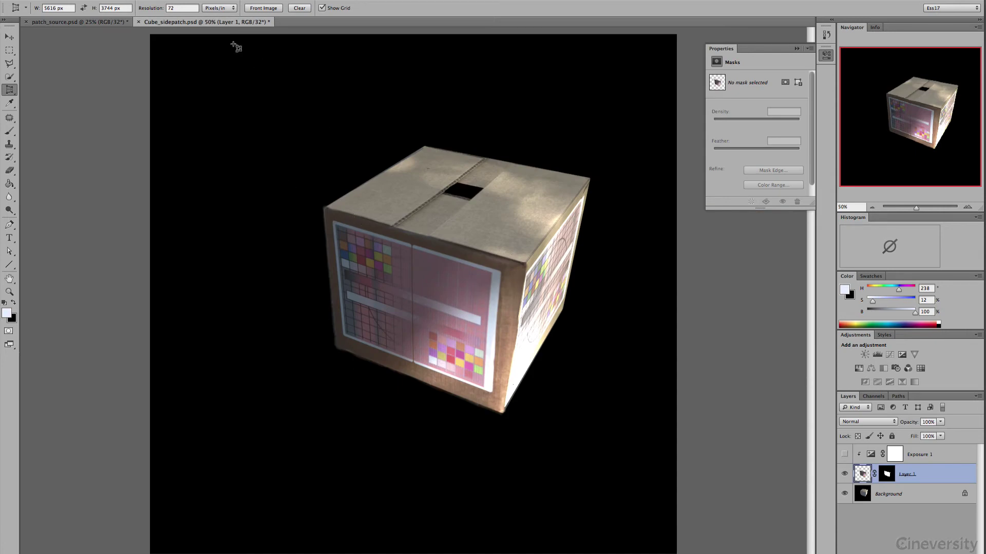
pyautogui.click(113, 1)
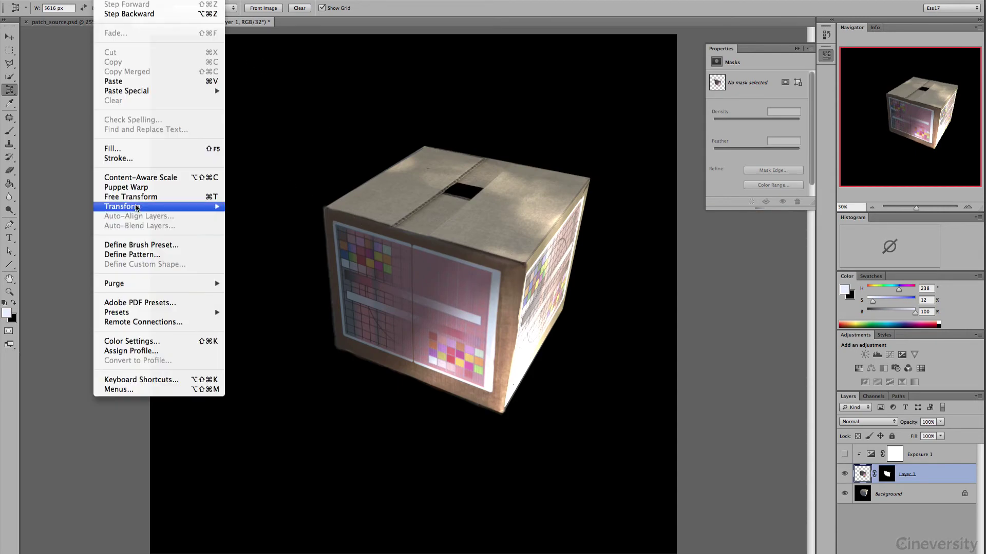
pyautogui.moveTo(145, 206)
pyautogui.click(278, 255)
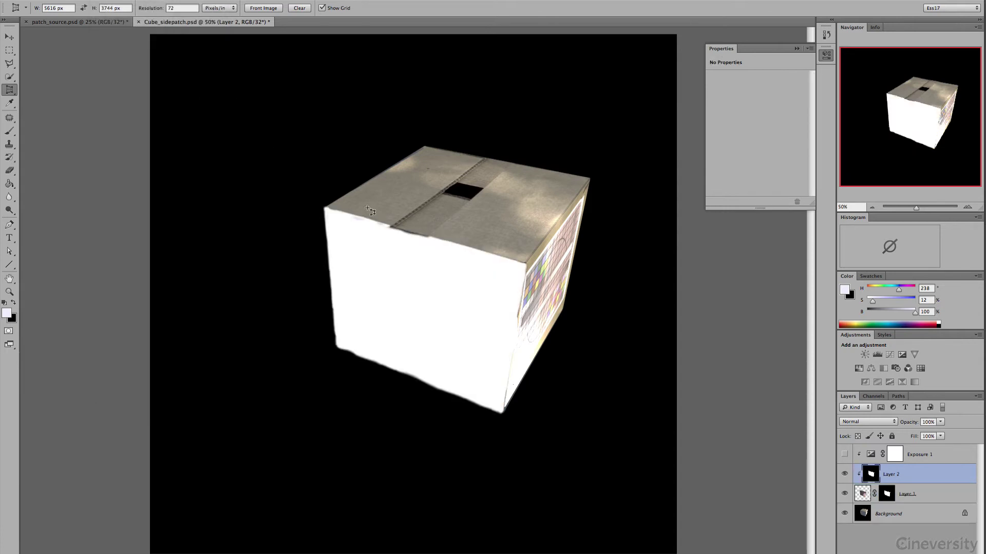
pyautogui.press('Delete')
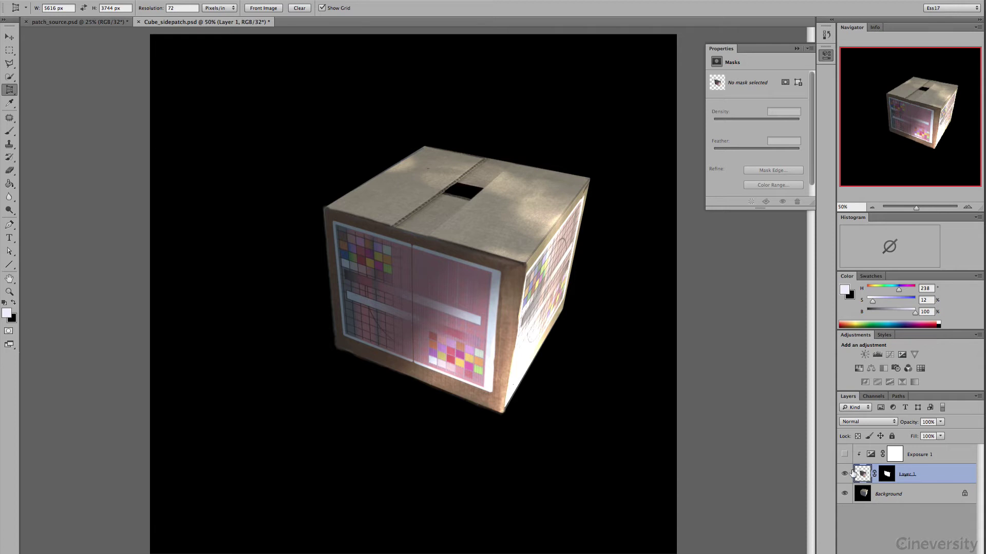
# Step: Inspect Layer 1's mask on its own, check the document's channels, and return to the normal image view
pyautogui.keyDown('alt'); pyautogui.click(887, 477); pyautogui.keyUp('alt')
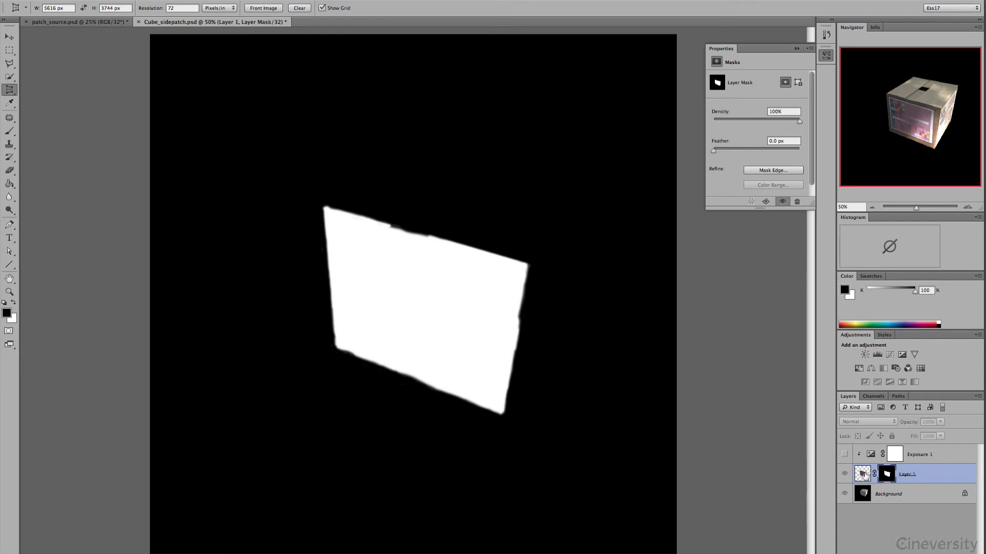
pyautogui.click(875, 396)
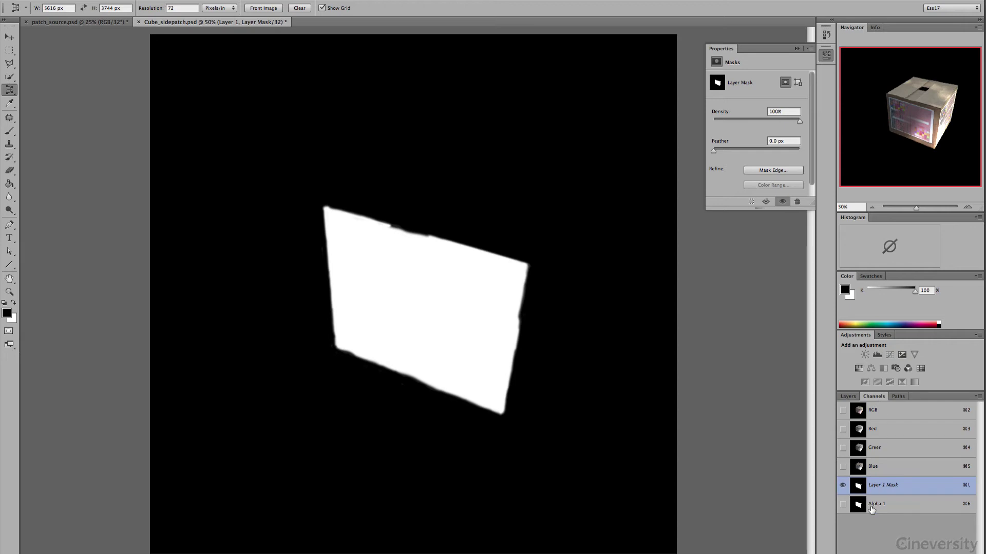
pyautogui.click(852, 396)
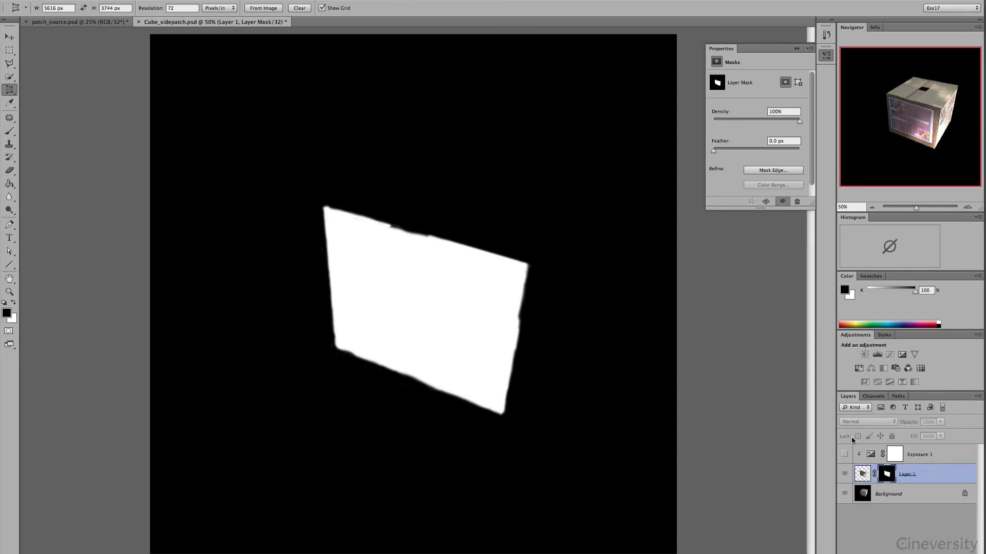
pyautogui.click(862, 473)
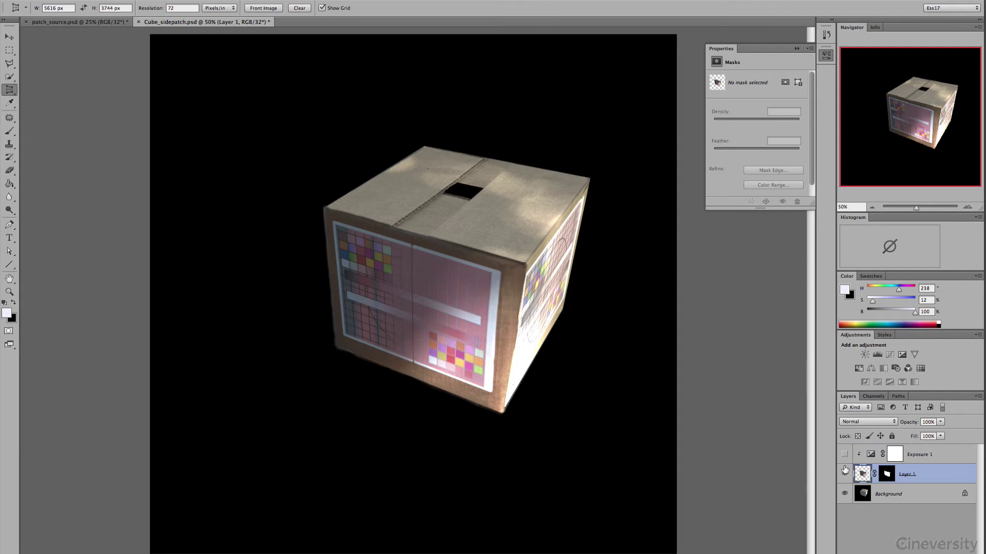
# Step: Show the Exposure 1 adjustment layer, hiding and showing it again to compare the brightness of the patched side
pyautogui.click(844, 454)
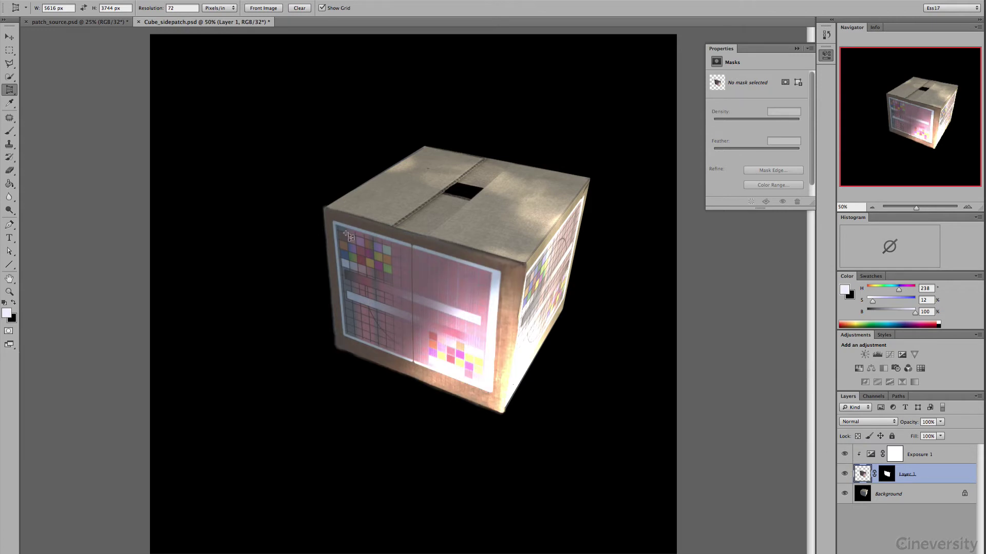
pyautogui.click(844, 455)
pyautogui.click(844, 456)
# Step: Delete Layer 1's mask without applying it, and compare the patch with the Exposure 1 layer hidden and shown
pyautogui.moveTo(888, 475); pyautogui.dragTo(953, 548)
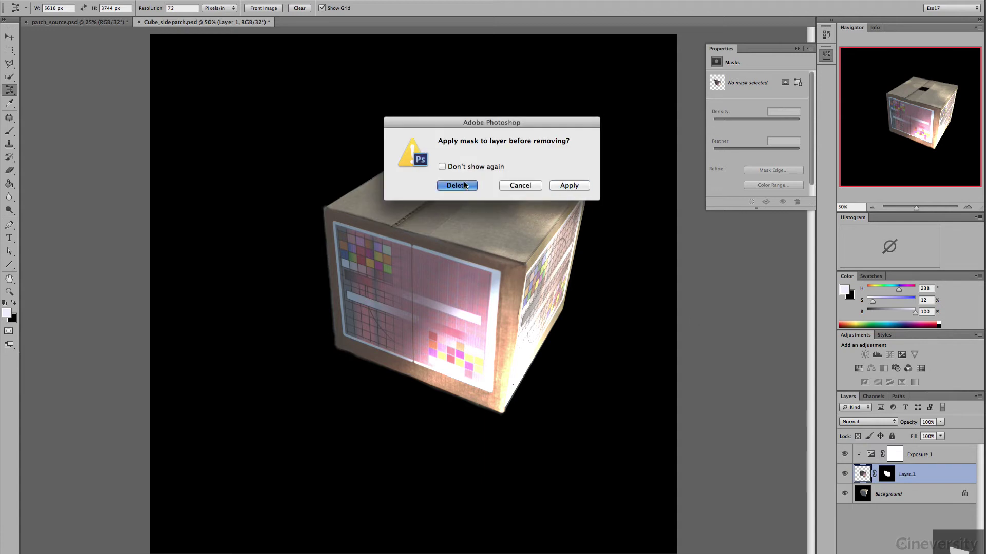
pyautogui.click(456, 185)
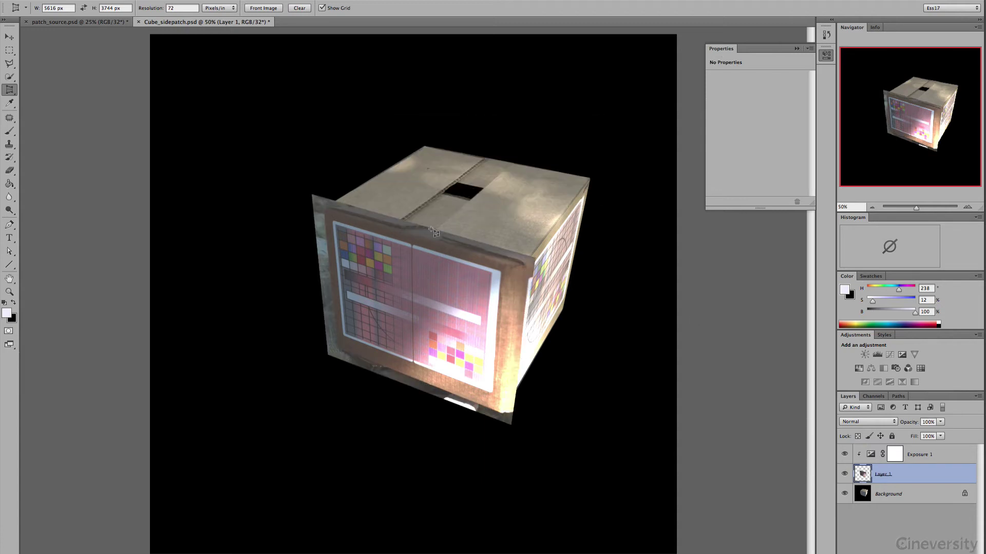
pyautogui.click(844, 455)
pyautogui.click(844, 455)
# Step: Merge Layer 1 and Exposure 1 into a single layer, and toggle the merged layer's visibility to check it
pyautogui.keyDown('shift'); pyautogui.click(945, 458); pyautogui.keyUp('shift')
pyautogui.click(978, 397)
pyautogui.click(940, 498)
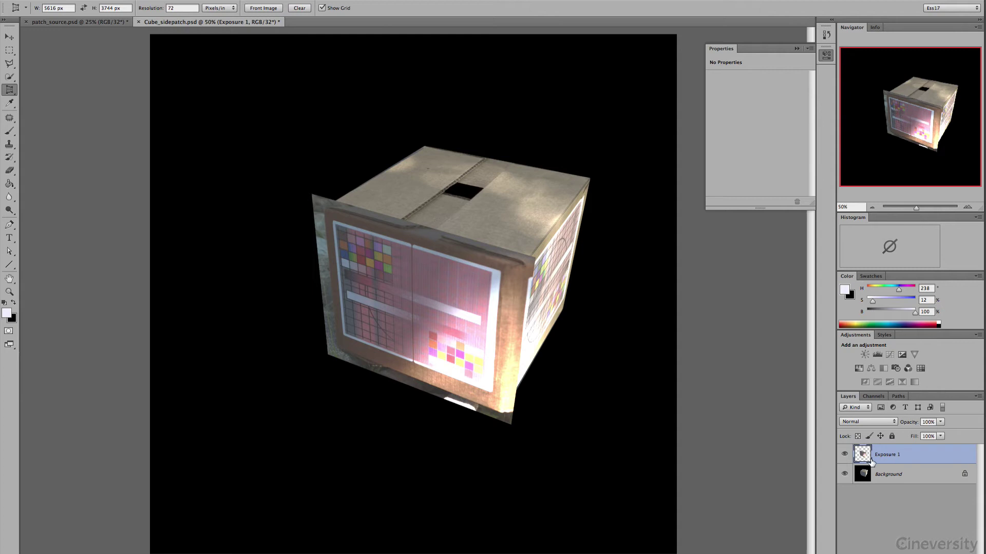
pyautogui.click(845, 454)
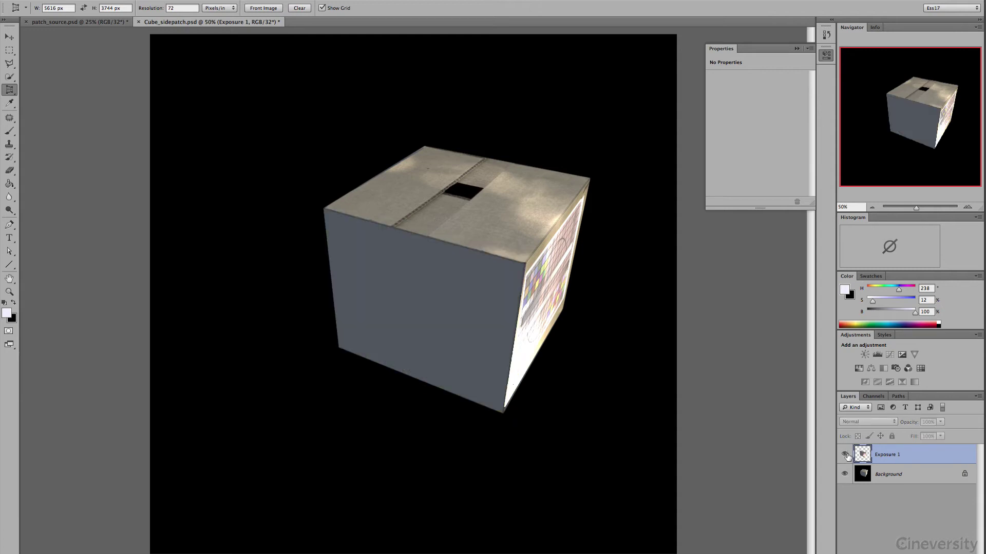
pyautogui.click(845, 455)
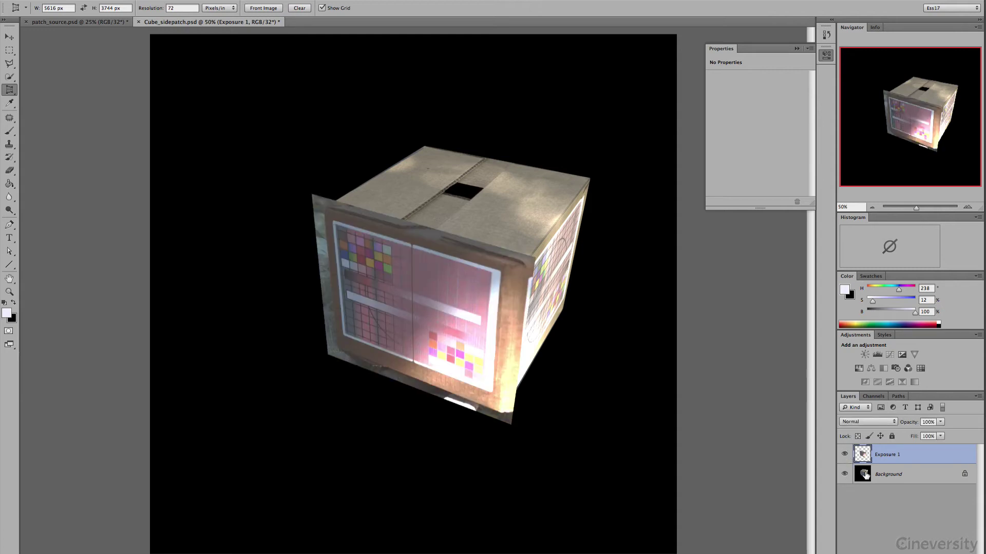
# Step: Flatten the image into a single background layer and check the document's channels
pyautogui.click(975, 398)
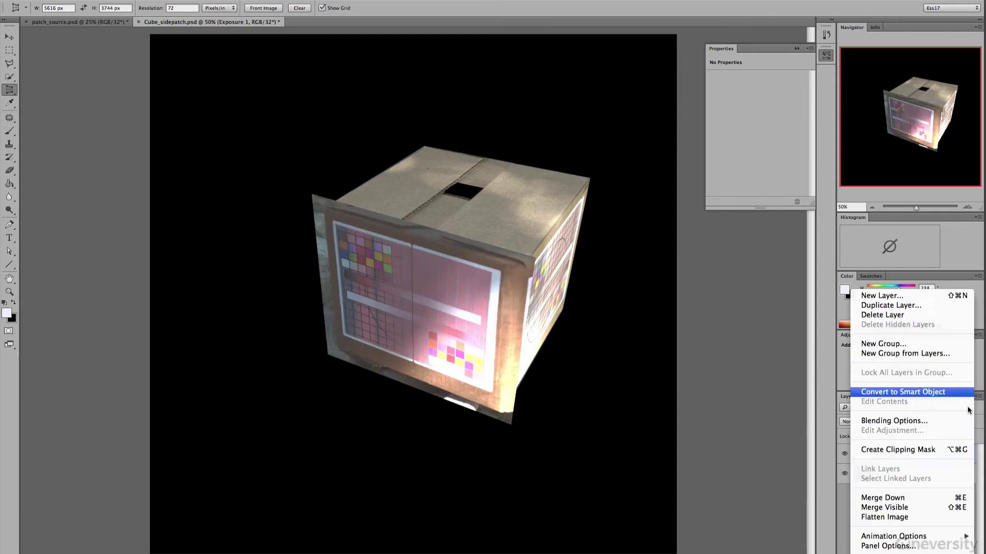
pyautogui.click(916, 519)
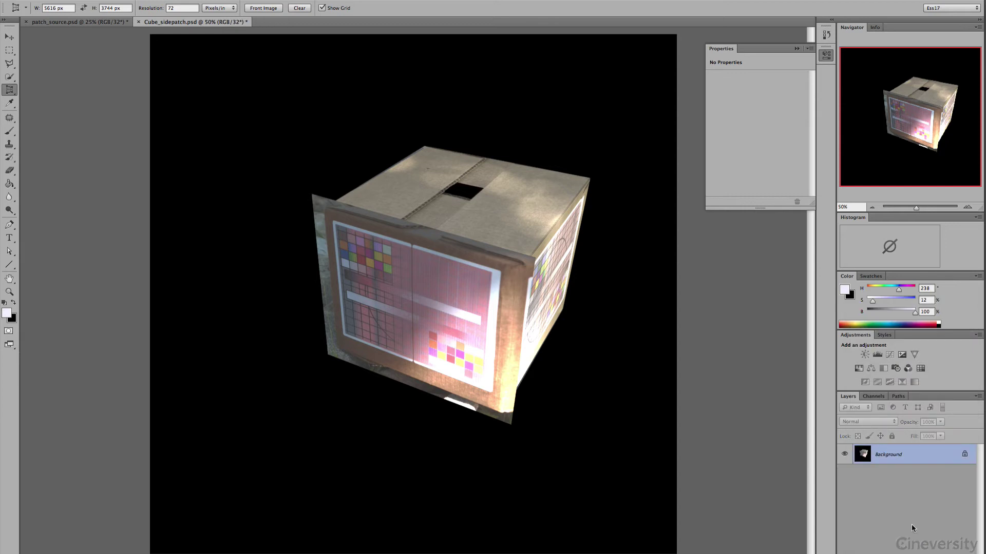
pyautogui.hotkey('ctrl', 'z')
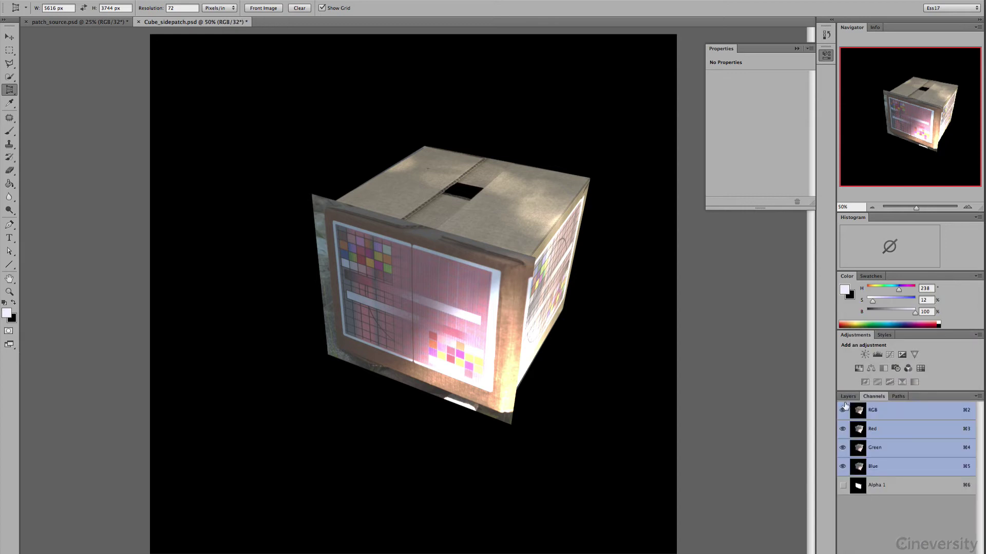
pyautogui.hotkey('ctrl', 'z')
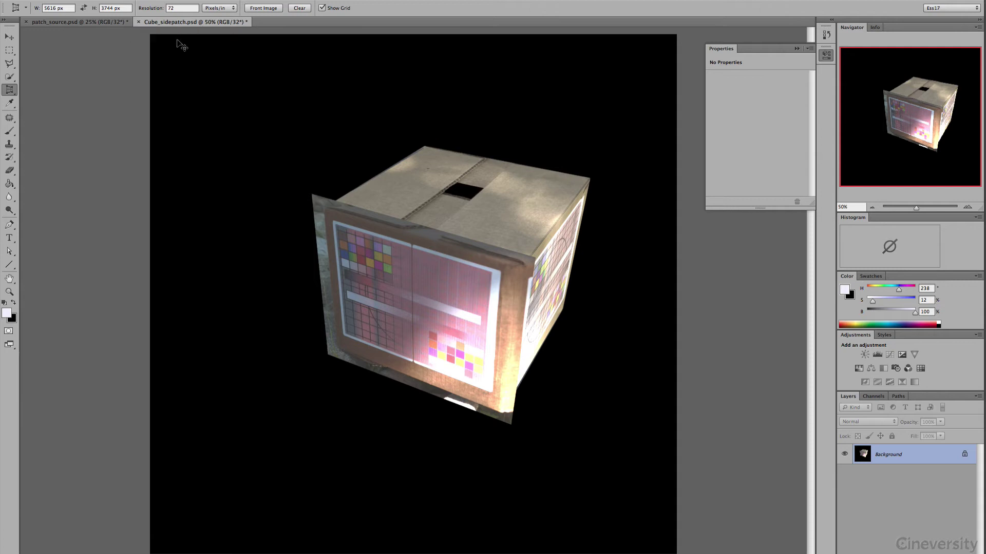
# Step: Save Cube_sidepatch.psd and switch to Cinema 4D
pyautogui.hotkey('ctrl', 's')
pyautogui.press('super+Tab')
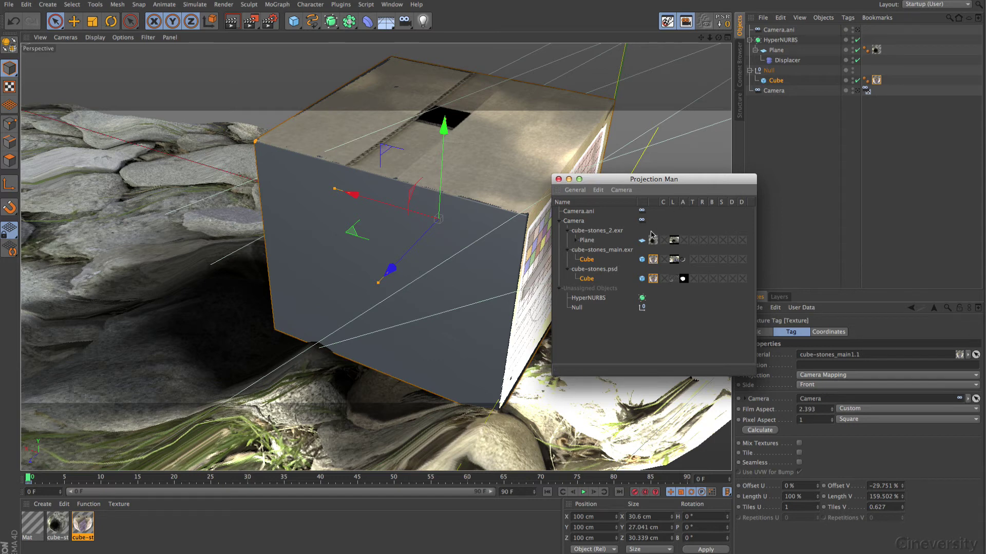
pyautogui.click(597, 190)
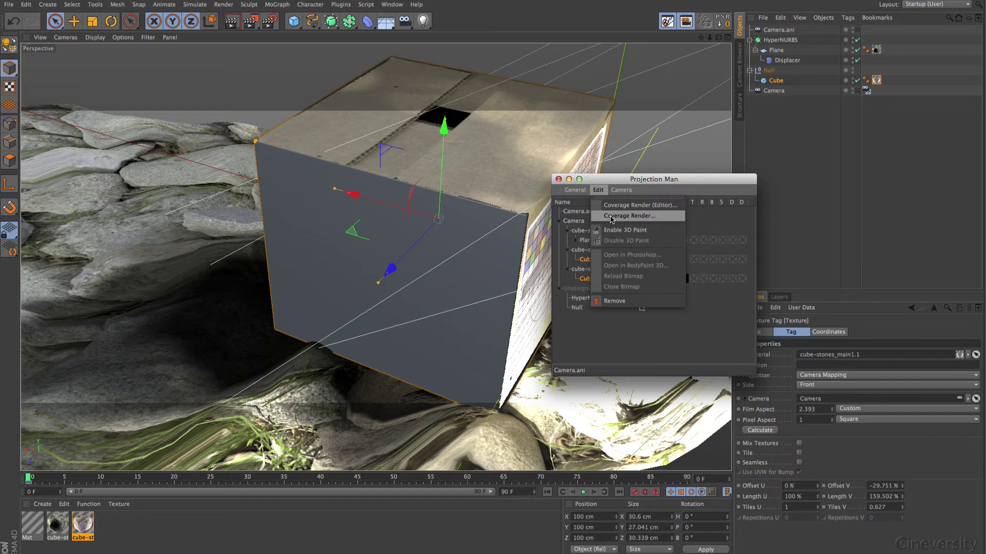
pyautogui.moveTo(621, 191)
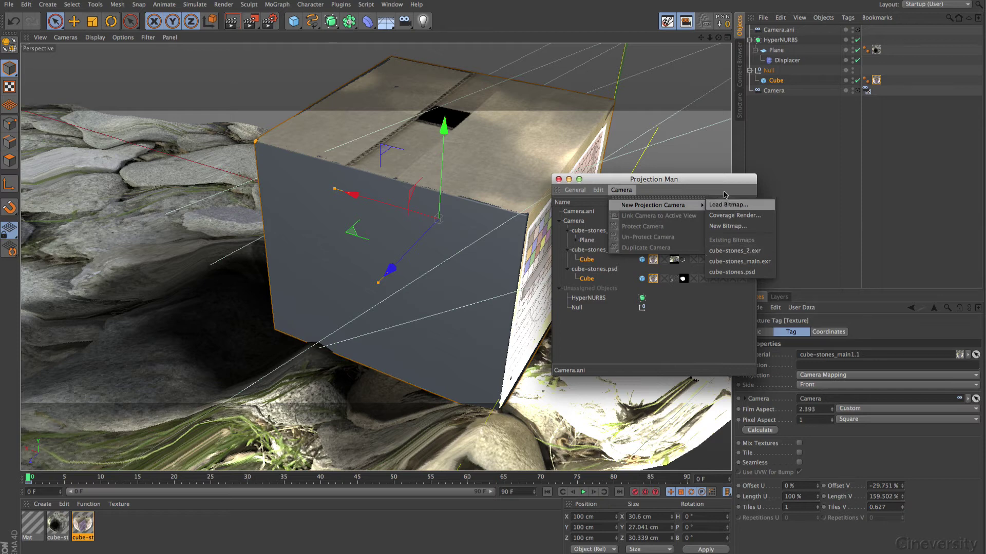
pyautogui.click(709, 180)
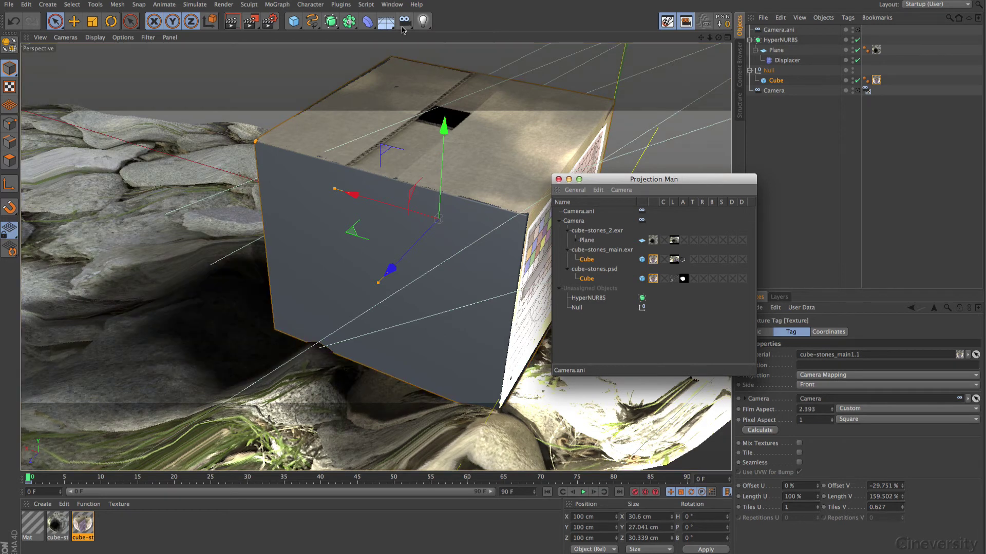
# Step: Add a new camera from the current view and close the Projection Man window
pyautogui.moveTo(405, 21); pyautogui.dragTo(438, 34)
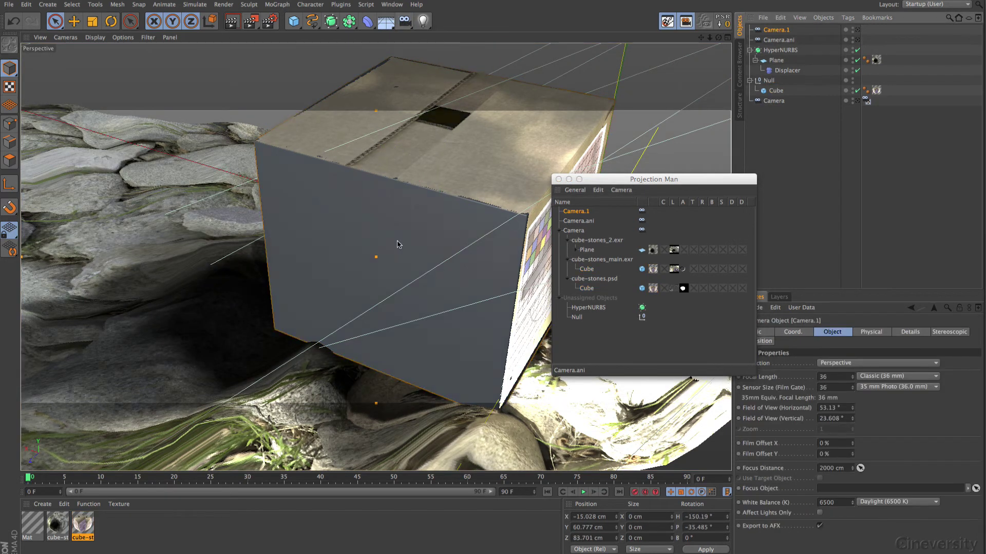
pyautogui.click(558, 180)
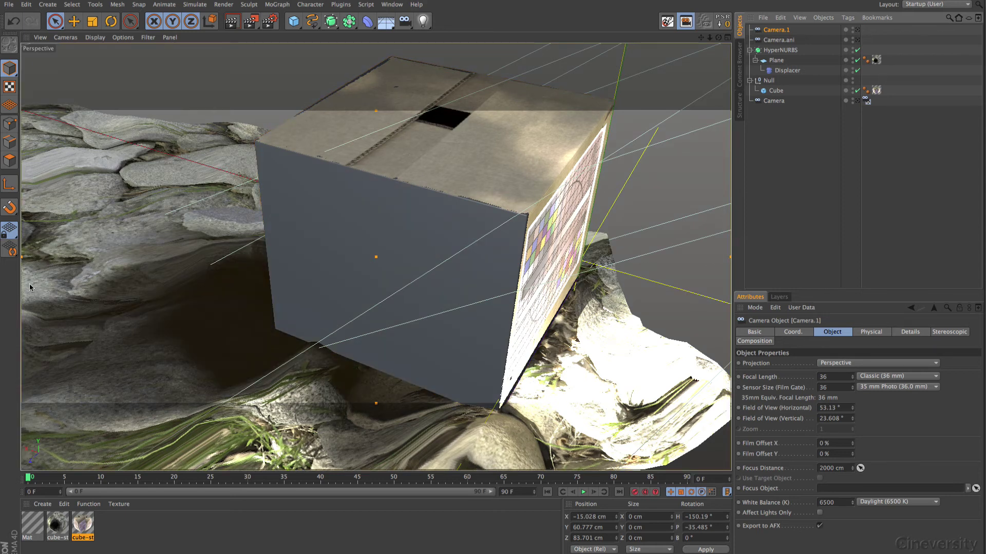
# Step: Create a new material with its Color and Specular channels disabled and its Luminance channel enabled
pyautogui.click(42, 504)
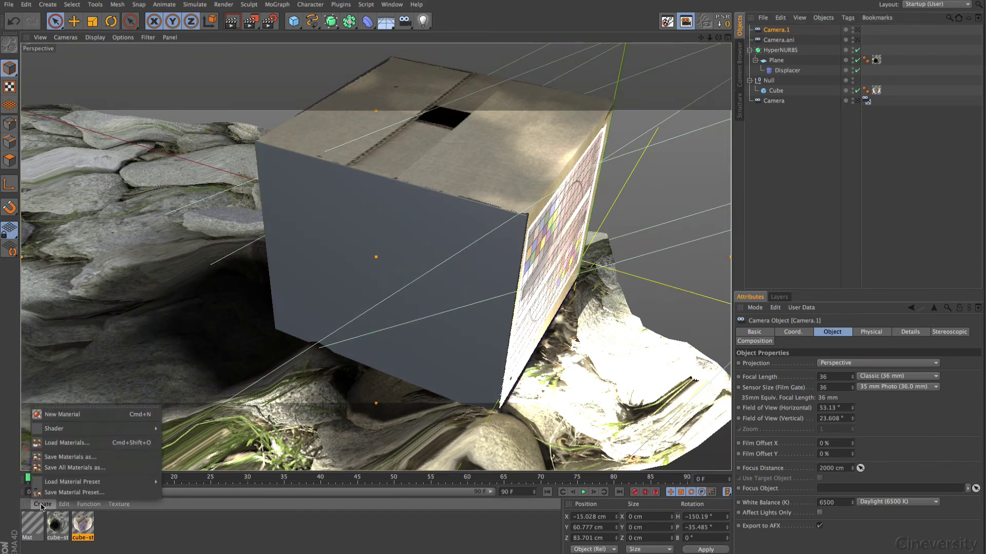
pyautogui.click(58, 414)
pyautogui.doubleClick(33, 526)
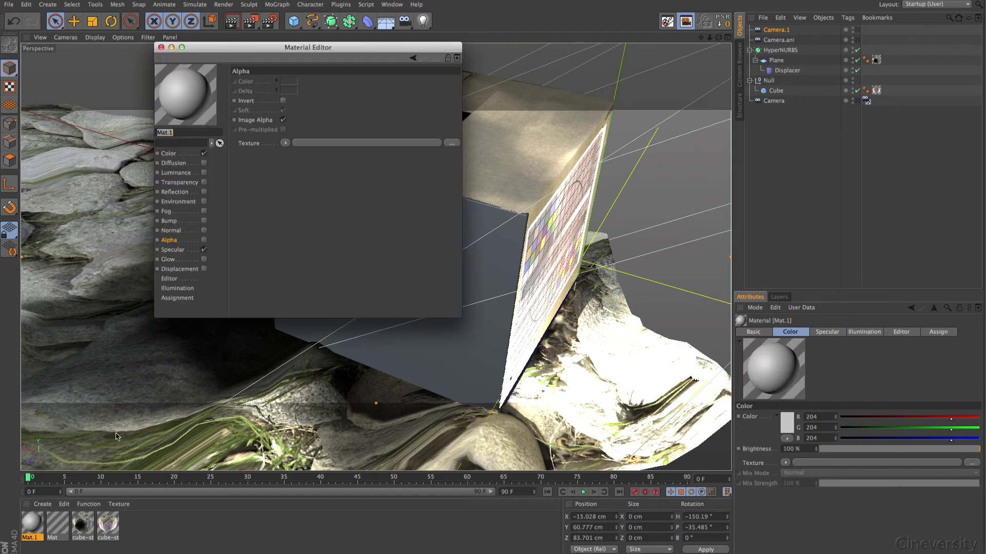
pyautogui.click(200, 154)
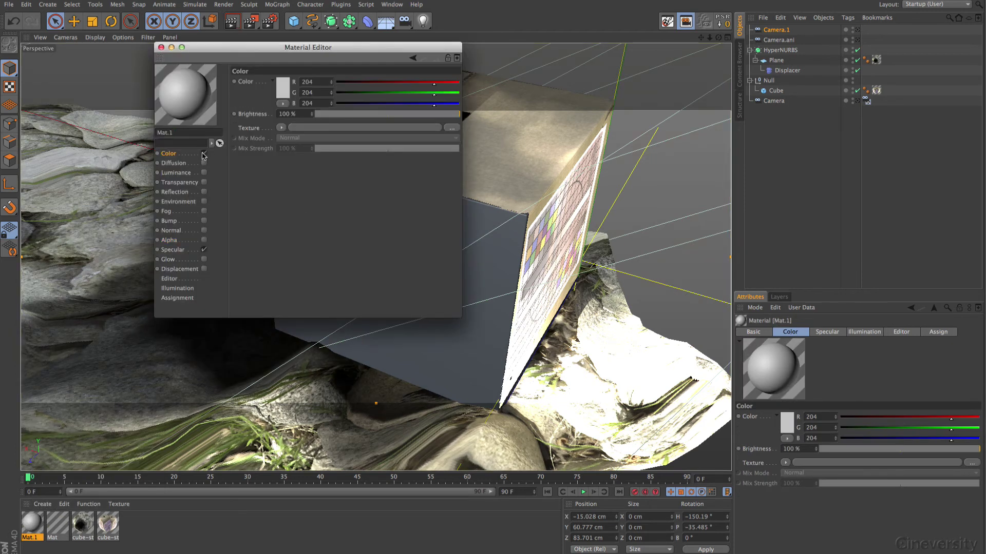
pyautogui.click(204, 153)
pyautogui.click(204, 250)
pyautogui.click(183, 173)
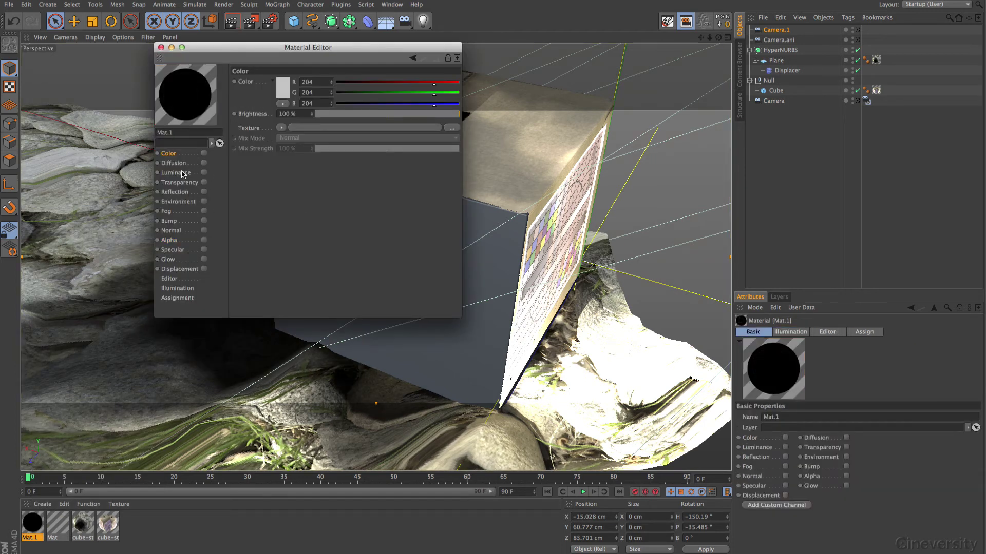
pyautogui.click(204, 173)
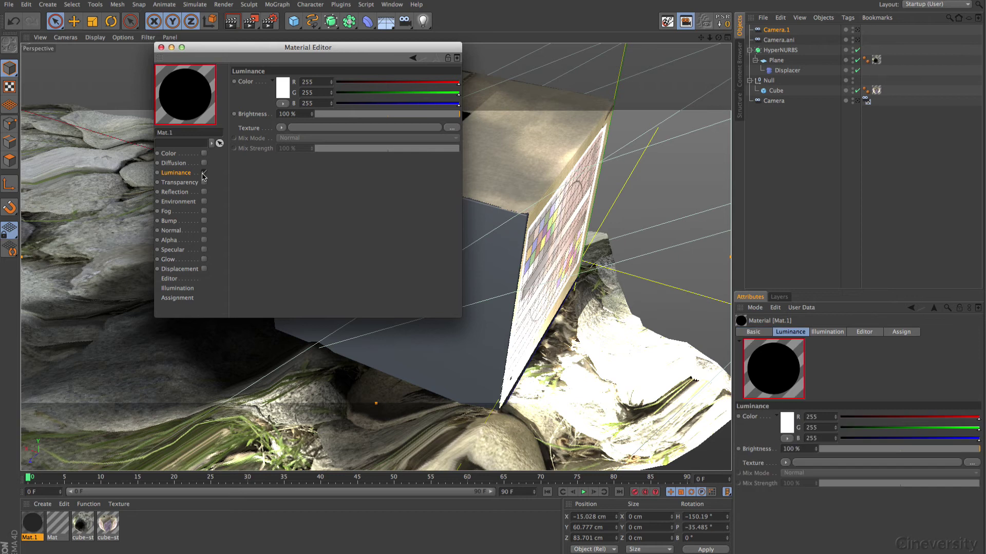
# Step: Load Cube_sidepatch.psd from the procam_03d_01 folder as the new material's Luminance texture
pyautogui.click(282, 128)
pyautogui.click(298, 148)
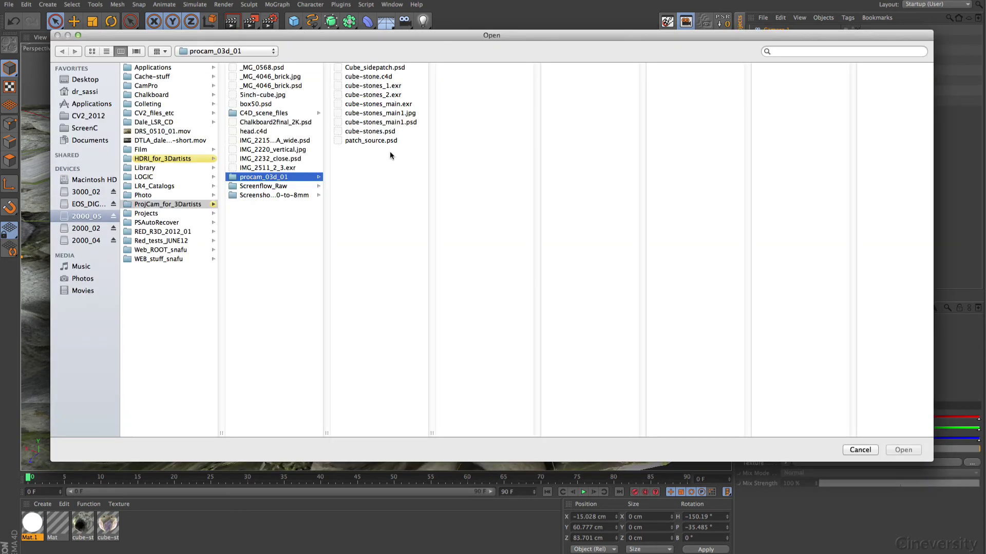
pyautogui.click(378, 69)
pyautogui.click(913, 452)
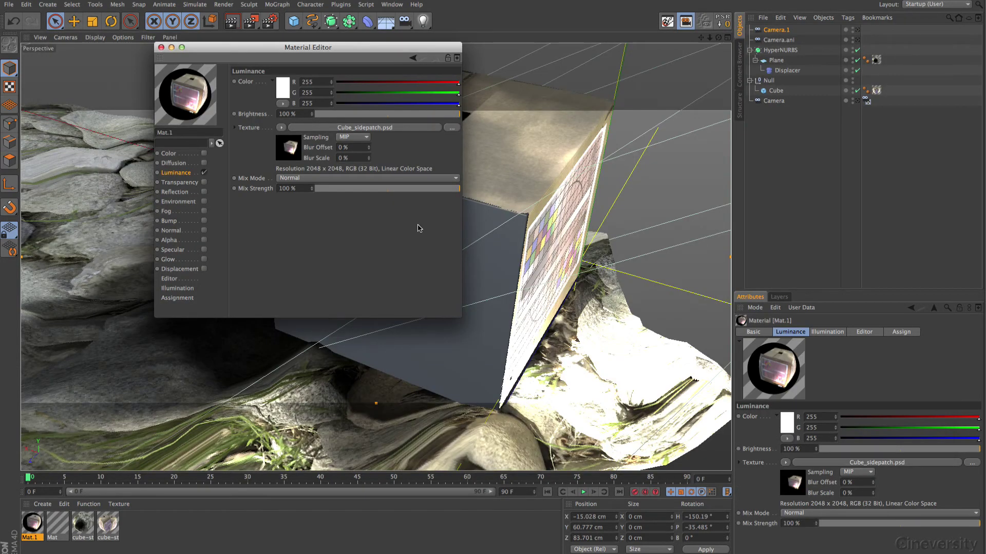
# Step: Copy the Cube_sidepatch.psd texture to the material's Alpha channel, enable Alpha, and close the Material Editor
pyautogui.moveTo(287, 148); pyautogui.dragTo(311, 147)
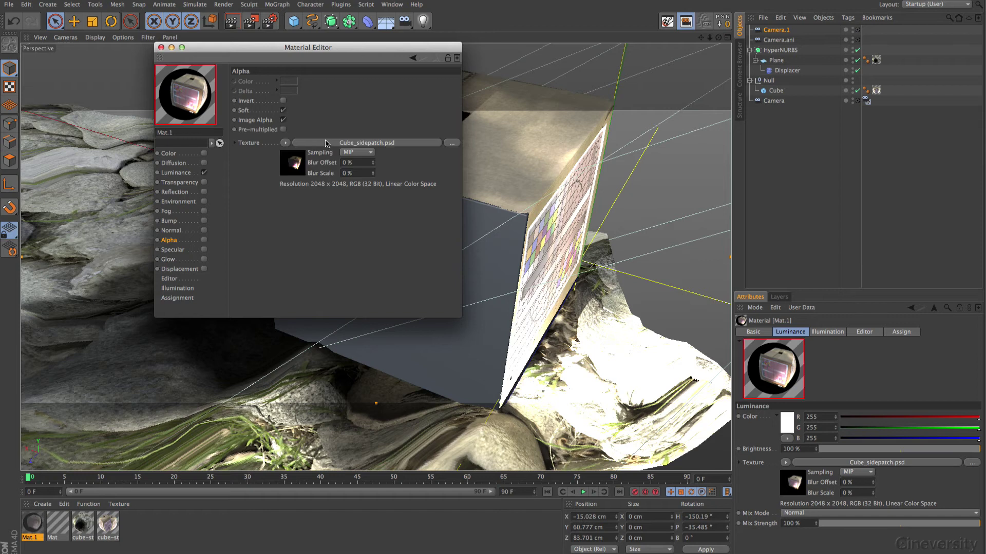
pyautogui.click(203, 240)
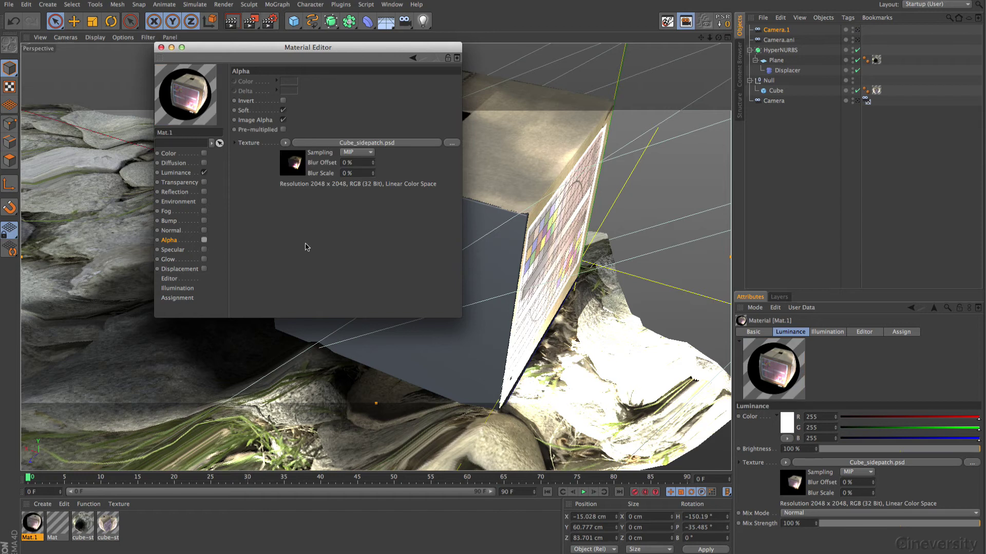
pyautogui.click(204, 240)
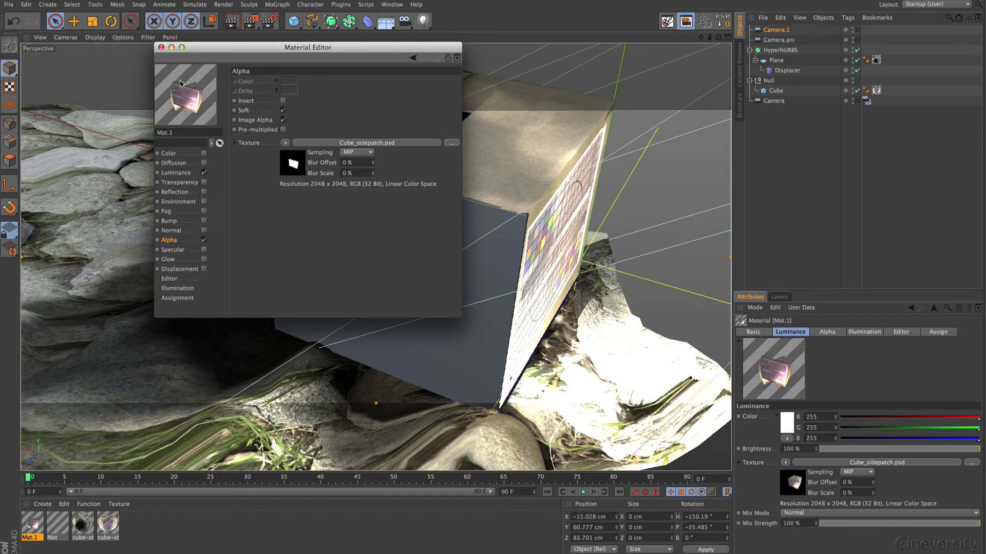
pyautogui.click(160, 47)
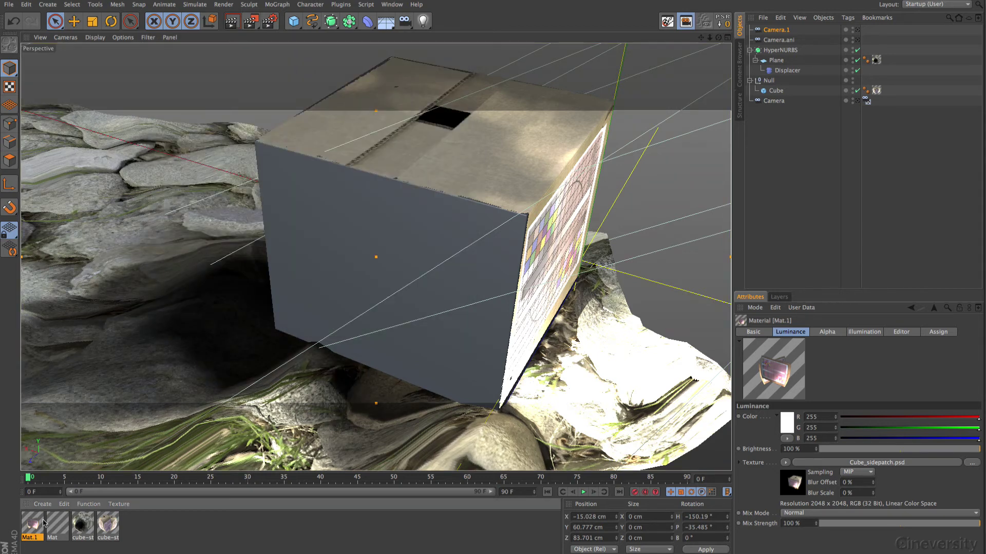
# Step: Apply the patch material to the Cube and set its projection to Camera Mapping from the newly added camera
pyautogui.moveTo(43, 523); pyautogui.dragTo(783, 94)
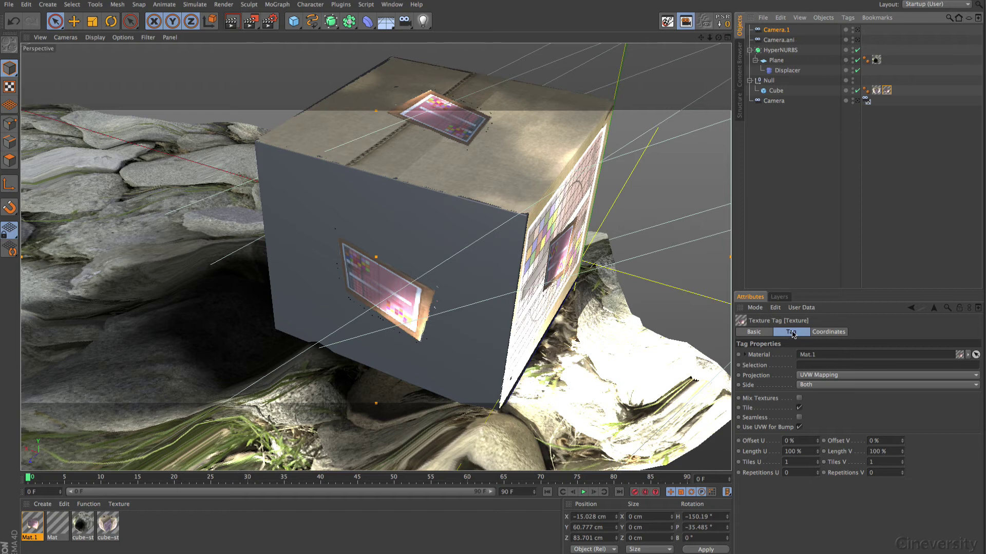
pyautogui.click(822, 376)
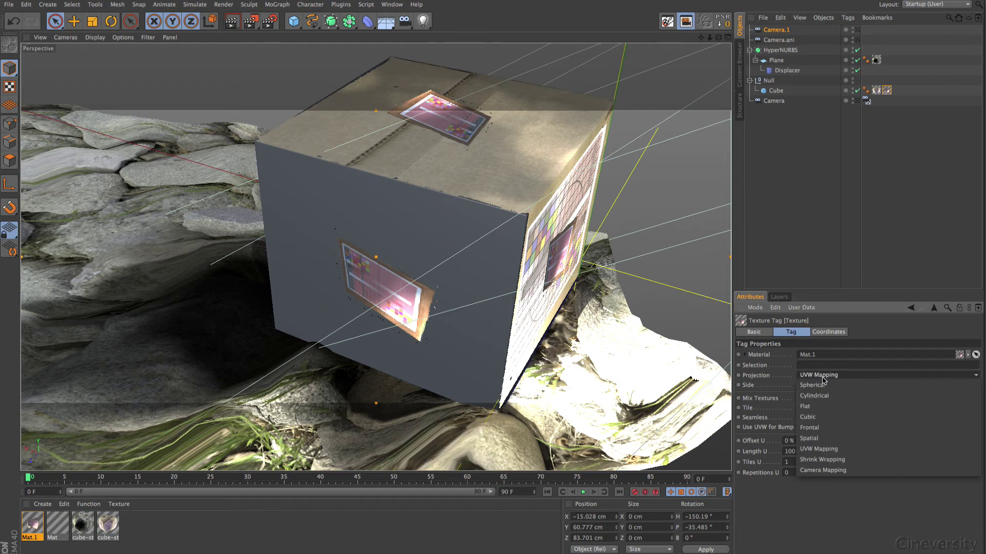
pyautogui.click(824, 471)
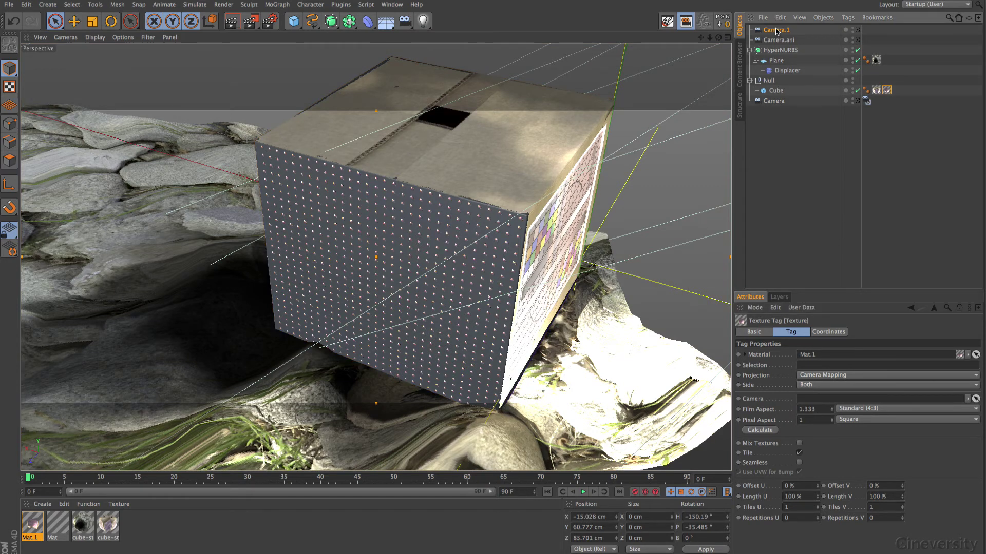
pyautogui.moveTo(776, 31); pyautogui.dragTo(800, 405)
# Step: Rename the new projection camera as Camera.patch1
pyautogui.doubleClick(779, 31)
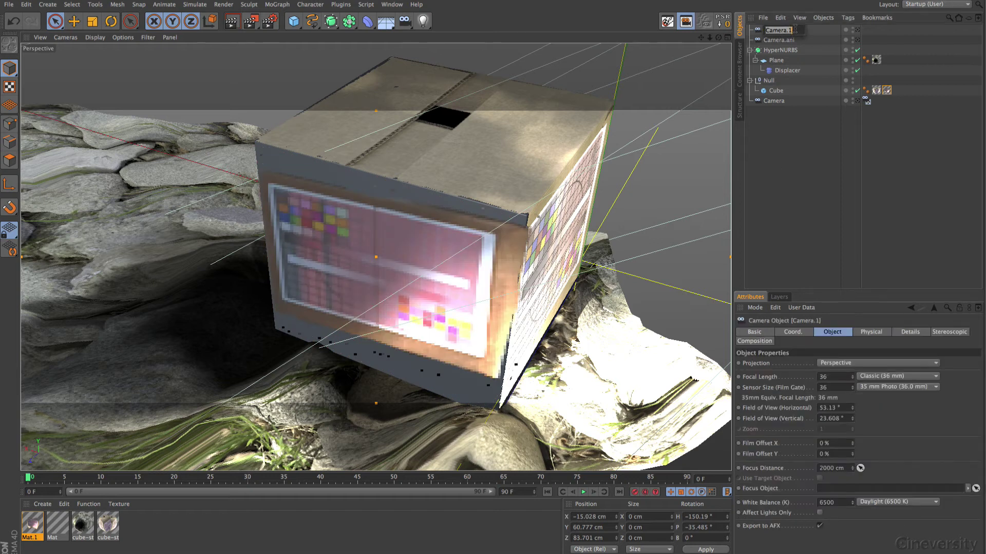
pyautogui.click(790, 31)
pyautogui.write('patch1')
pyautogui.click(769, 187)
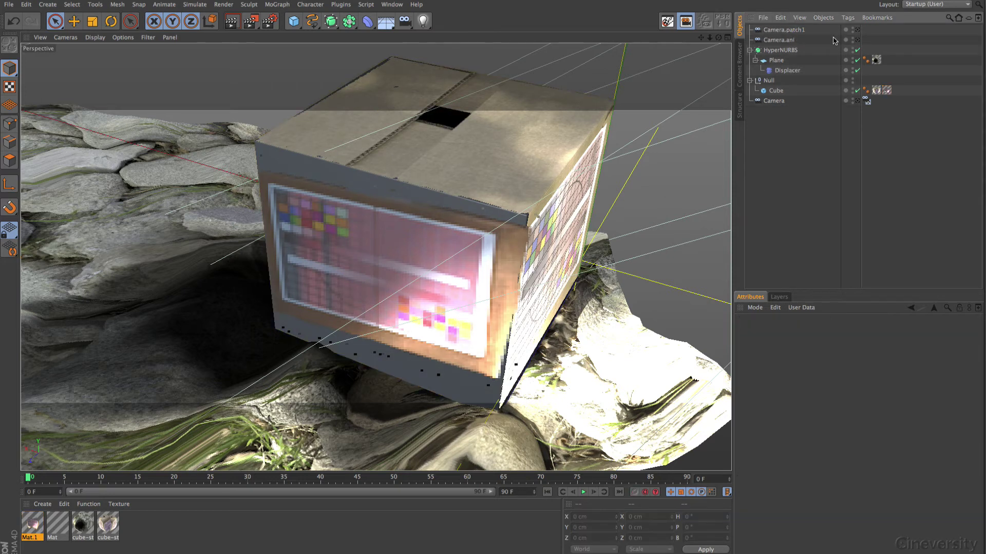
# Step: Calculate the film aspect of the Cube's camera-mapped patch texture tag from its image
pyautogui.click(887, 90)
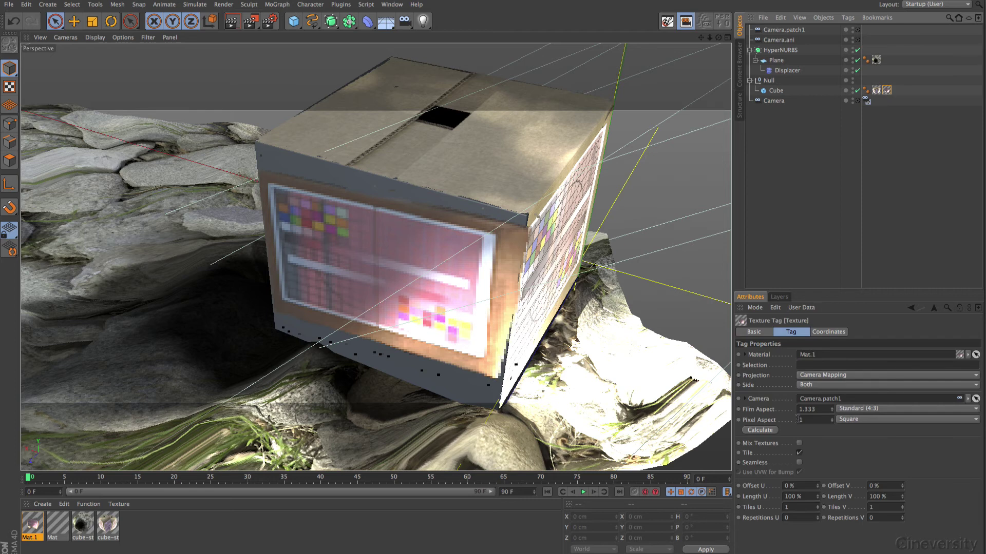
pyautogui.click(759, 431)
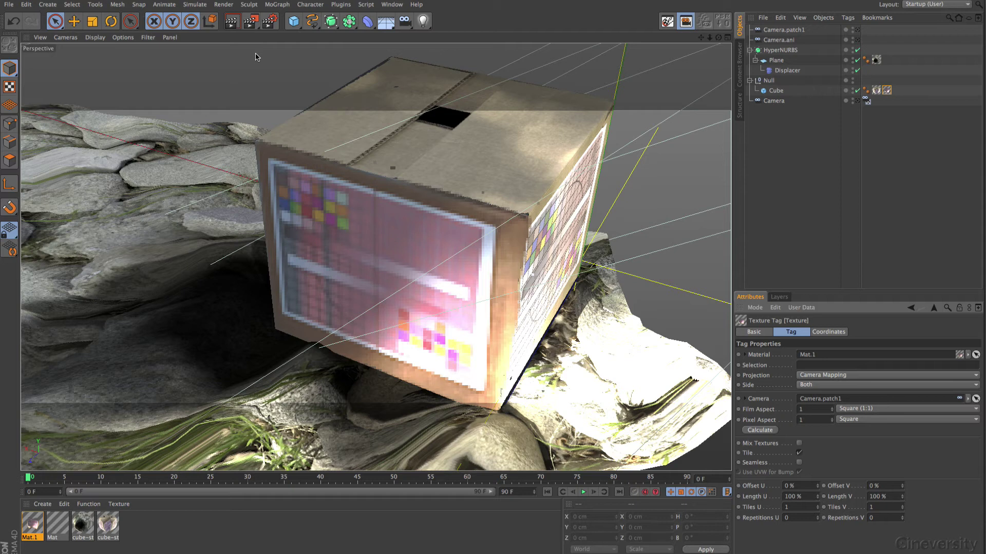
# Step: Render the viewport to check the patched side, and switch the view to Camera.ani
pyautogui.hotkey('ctrl', 'r')
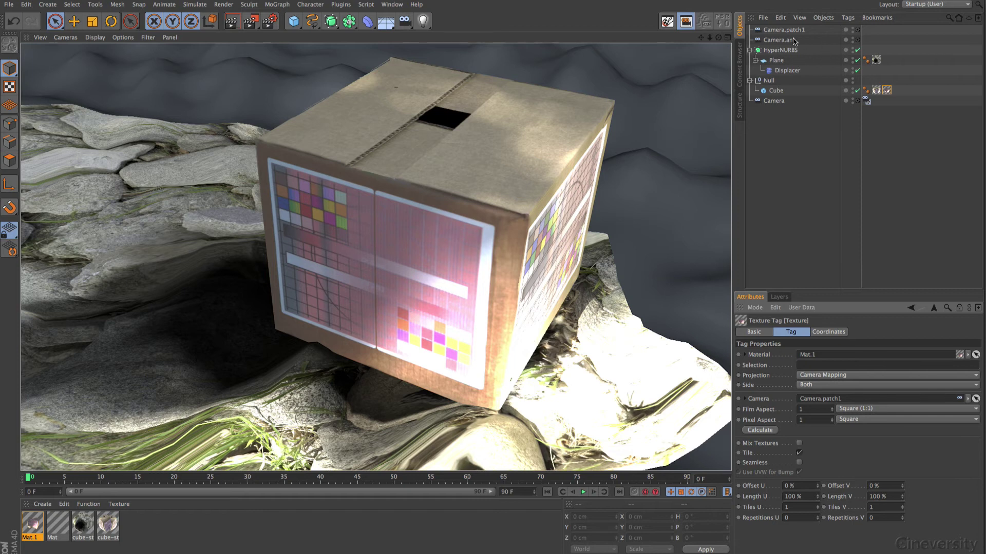
pyautogui.click(857, 40)
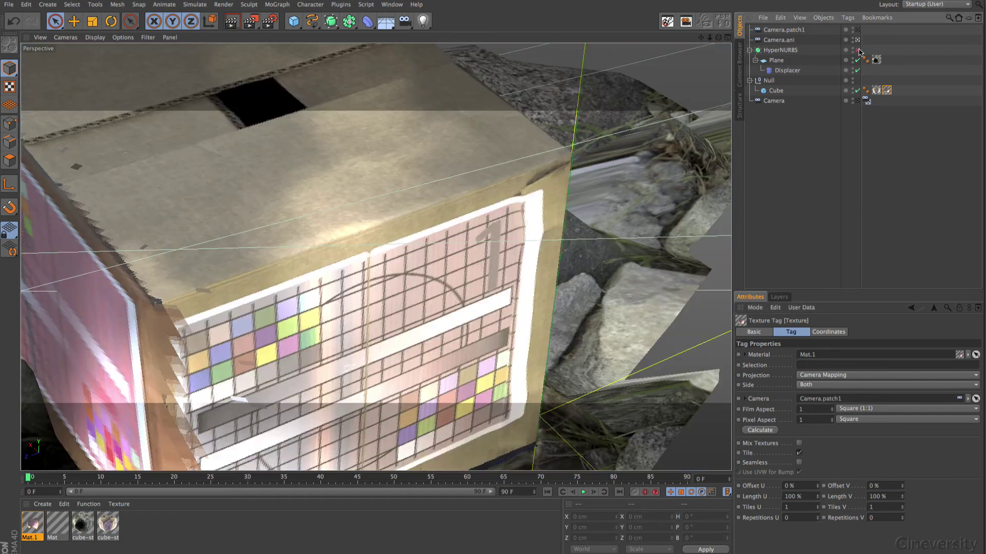
# Step: Disable the HyperNURBS object and render the viewport through Camera.ani to check the patched side of the box
pyautogui.click(857, 50)
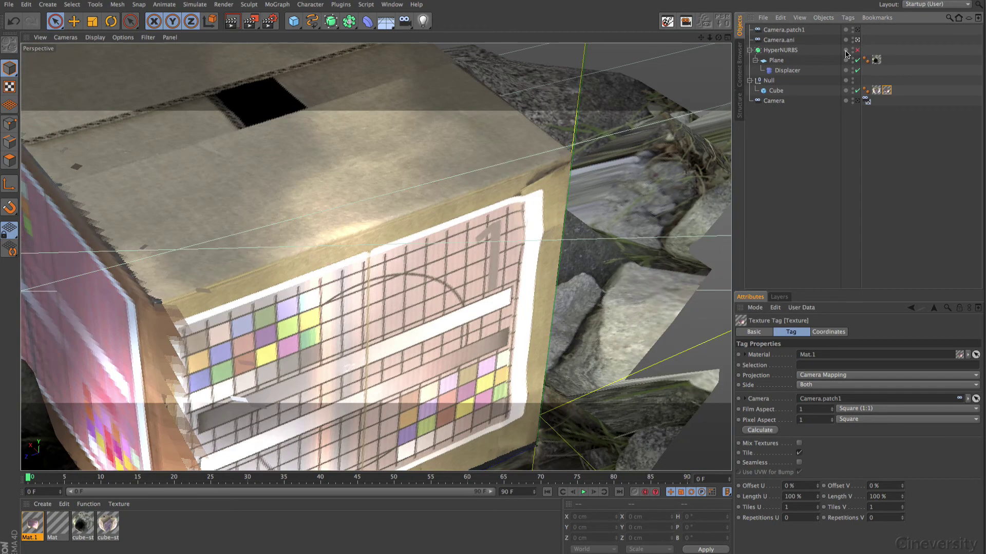
pyautogui.click(231, 21)
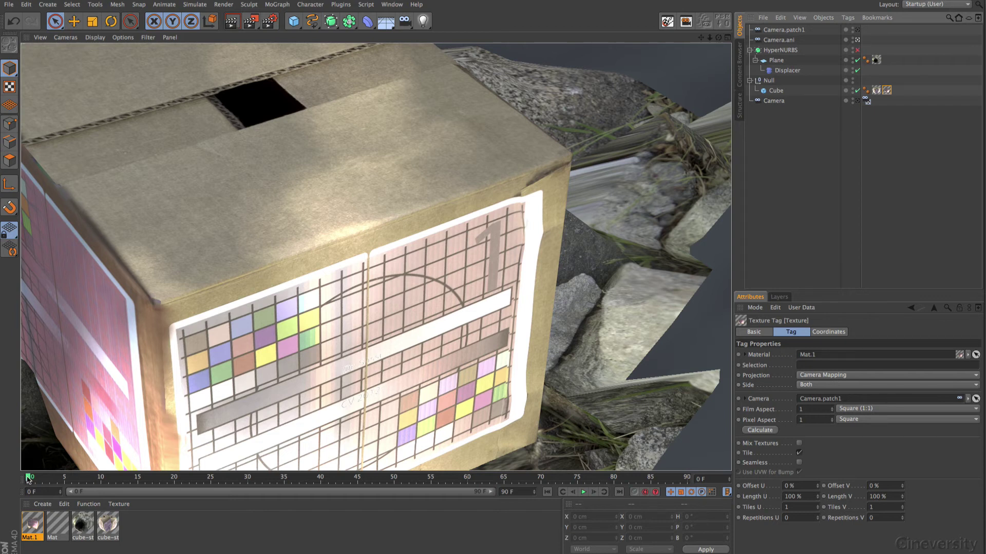
pyautogui.moveTo(28, 480)
pyautogui.mouseDown()
pyautogui.moveTo(510, 485)
pyautogui.moveTo(1, 480)
pyautogui.mouseUp()
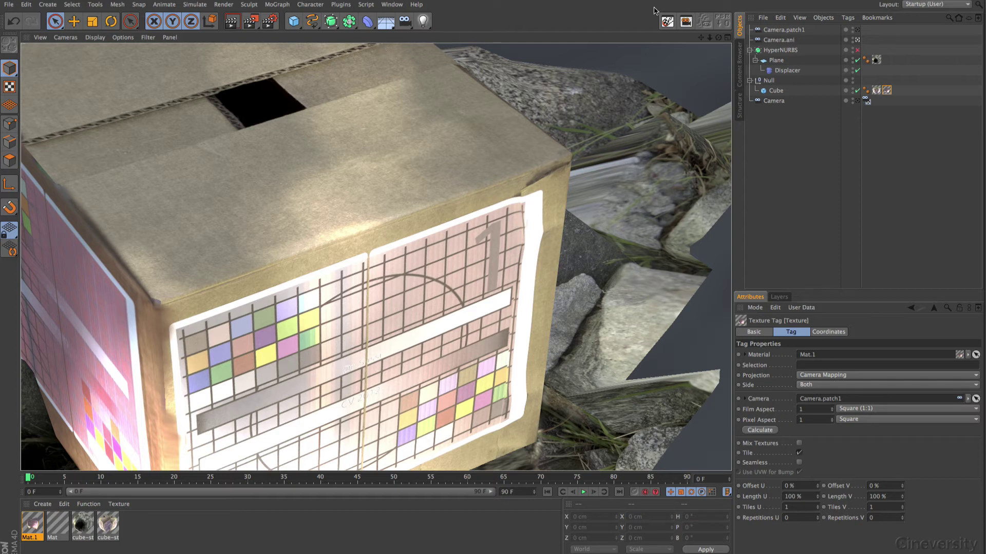
# Step: Leave the Camera.ani view and restrict the Cube's patch texture tag to the Front side from a view of the opposite corner
pyautogui.click(857, 40)
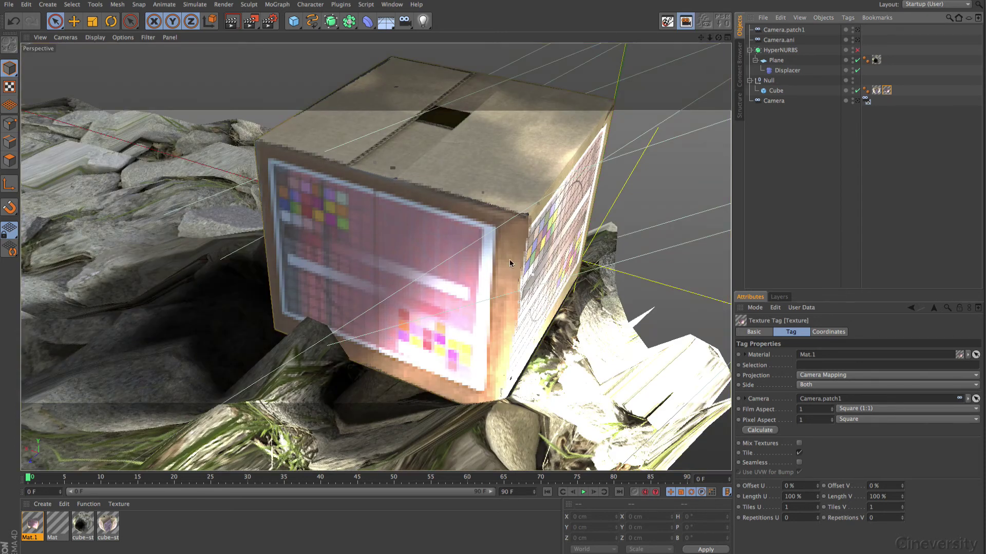
pyautogui.moveTo(719, 37); pyautogui.dragTo(696, 34)
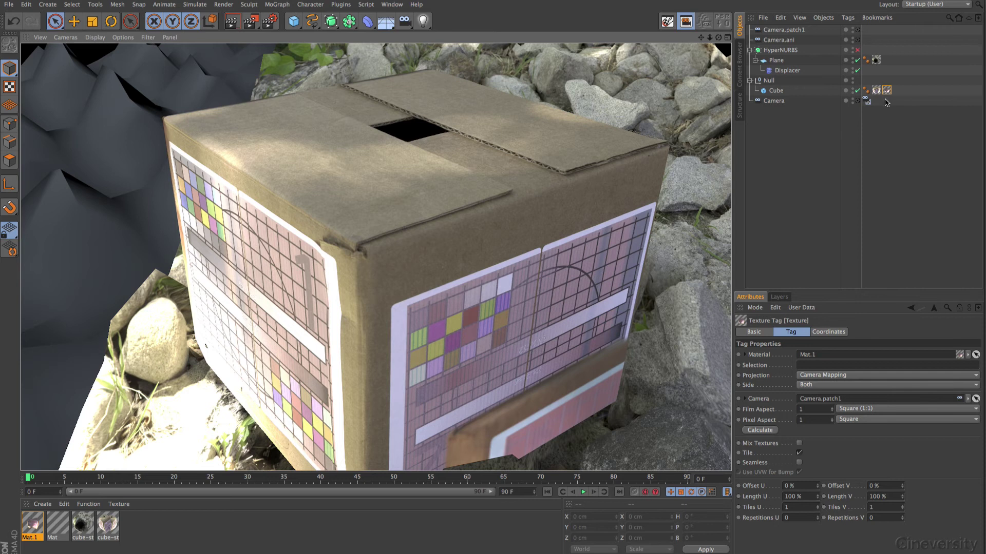
pyautogui.click(817, 385)
pyautogui.click(822, 417)
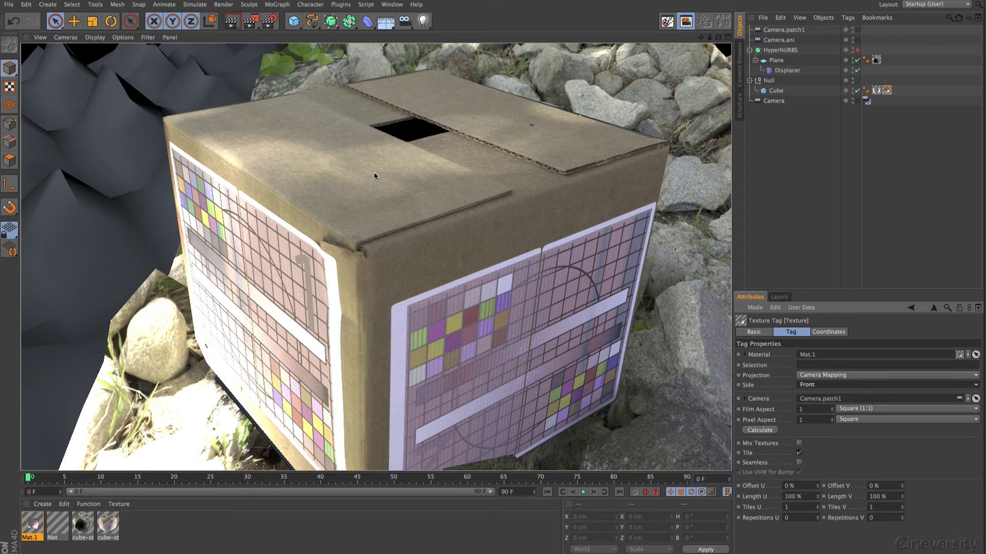
# Step: Select the Cube and bring up the Projection Man manager
pyautogui.moveTo(701, 38); pyautogui.dragTo(811, 51)
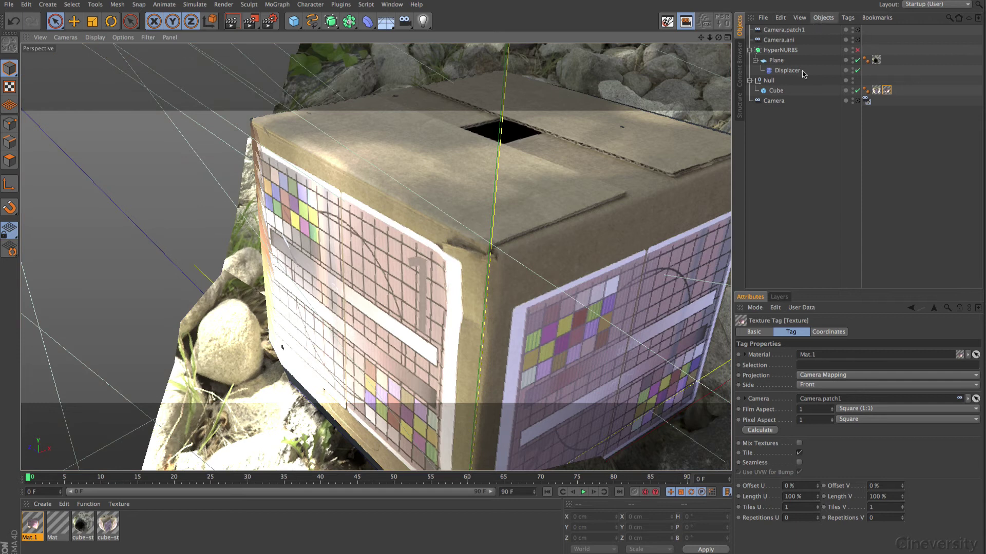
pyautogui.click(776, 91)
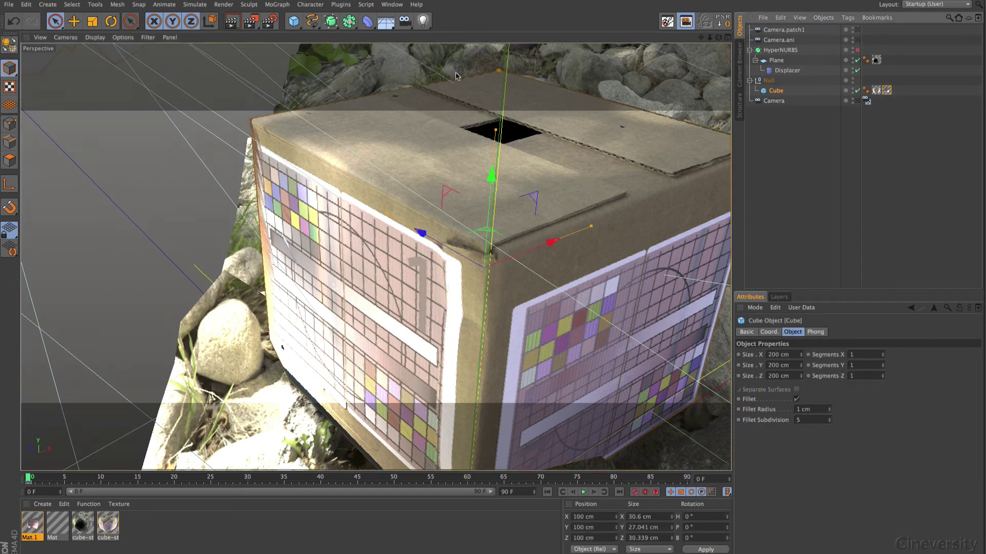
pyautogui.click(667, 21)
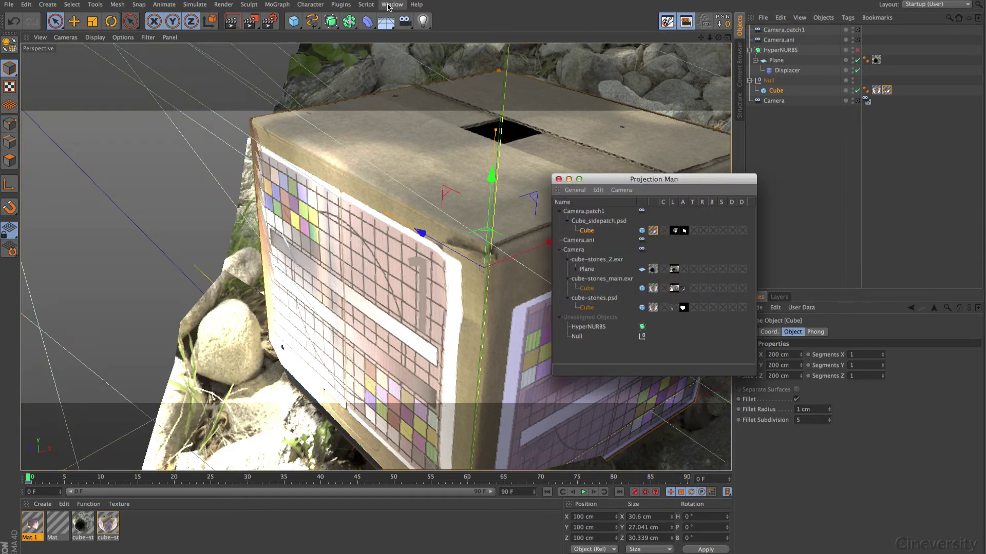
pyautogui.click(391, 5)
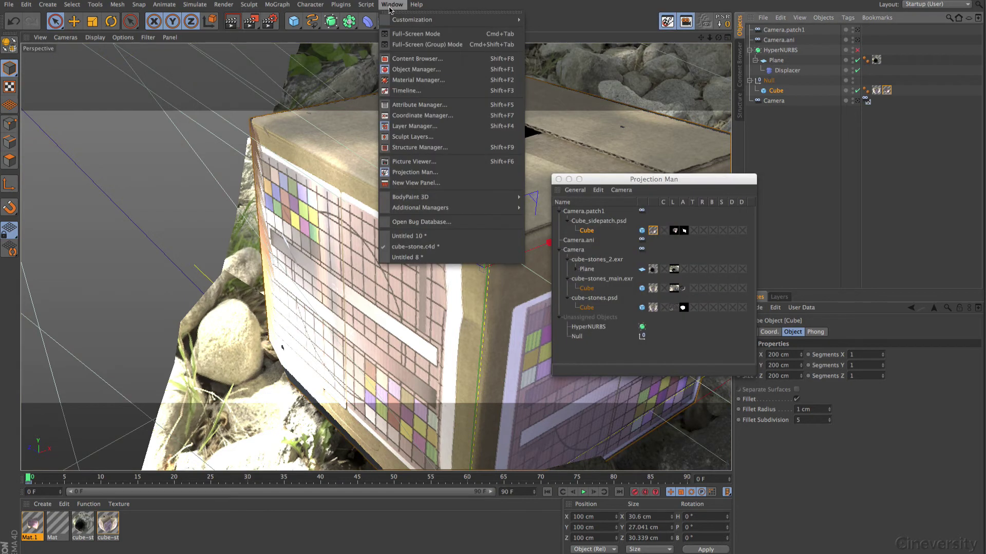
pyautogui.click(424, 173)
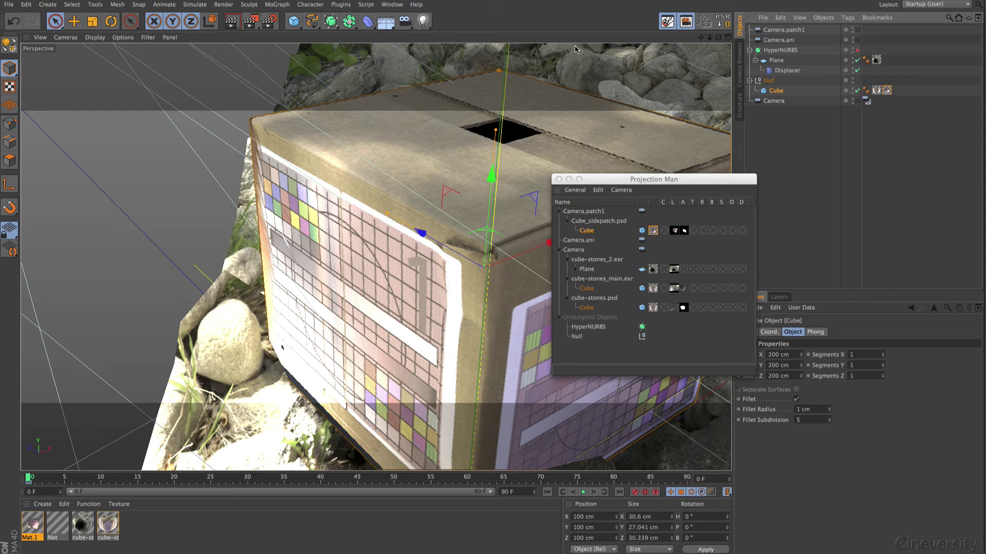
# Step: Create a new projection camera for the Cube with a coverage render at 2048 x 2048 named Cubepatchwithcam.psd
pyautogui.click(587, 234)
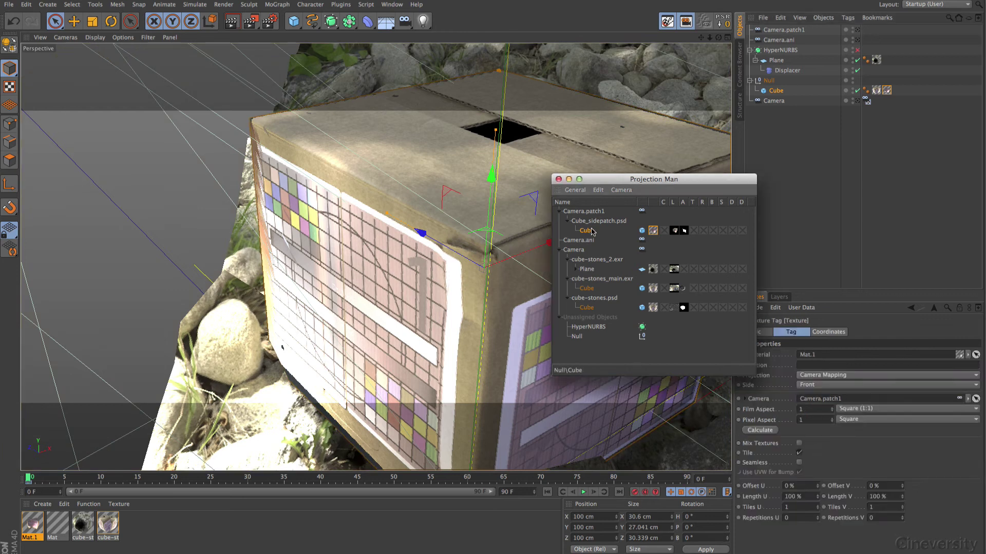
pyautogui.click(620, 191)
pyautogui.moveTo(623, 207)
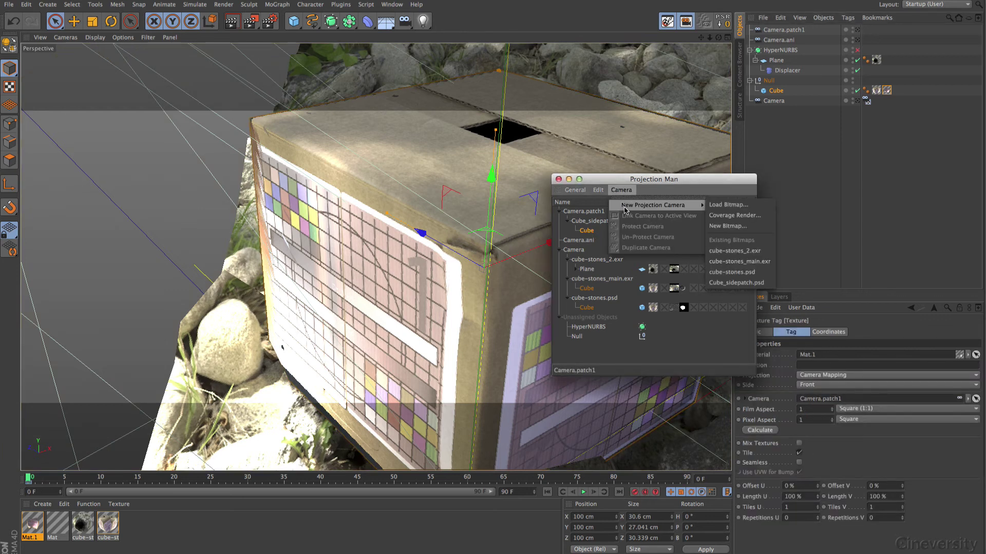
pyautogui.click(762, 215)
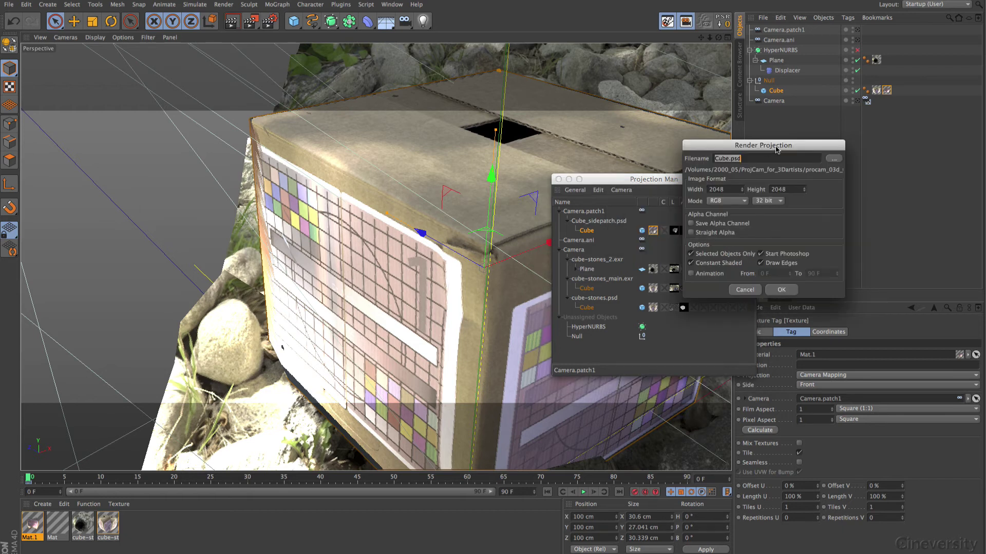
pyautogui.moveTo(777, 148); pyautogui.dragTo(475, 200)
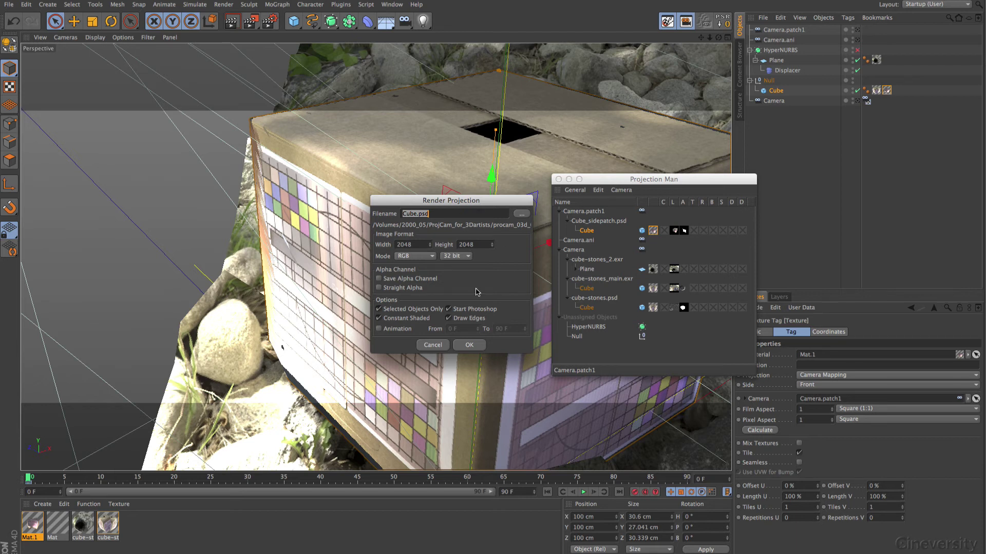
pyautogui.click(415, 213)
pyautogui.write('patchwithcam')
pyautogui.click(470, 347)
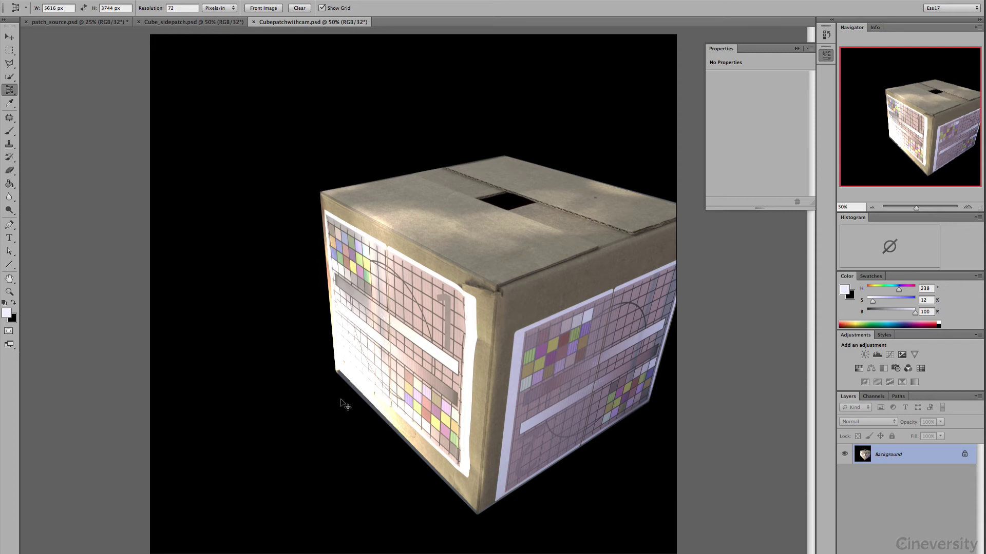
# Step: Return to Cinema 4D and make another coverage render for the Cube, named Cube.psd, with Selected Objects Only turned off
pyautogui.press('super+Tab')
pyautogui.click(408, 294)
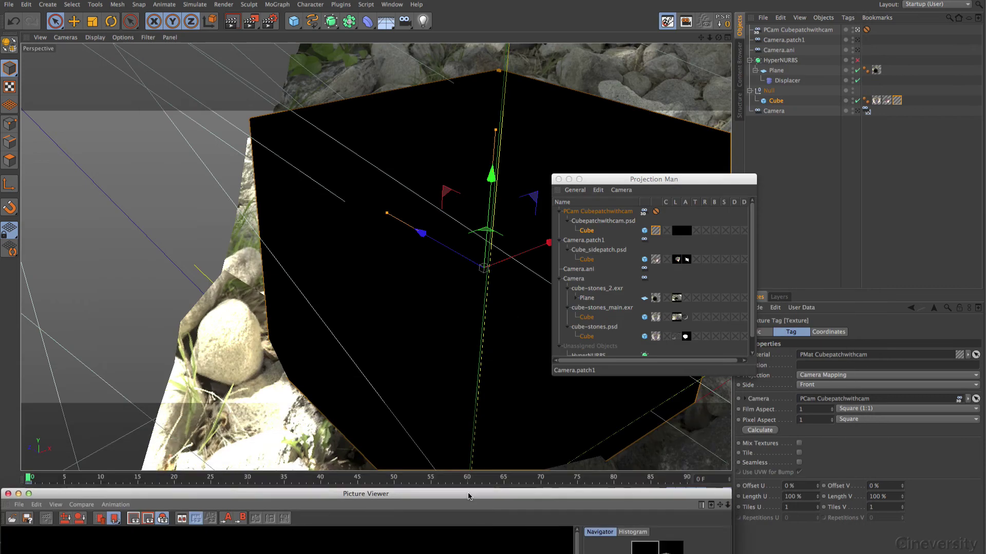
pyautogui.click(591, 234)
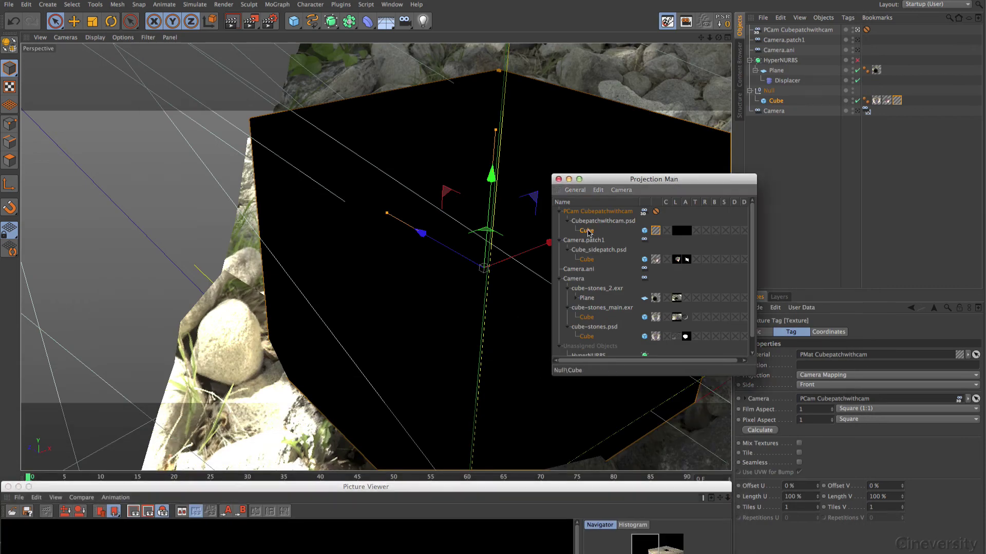
pyautogui.click(623, 190)
pyautogui.moveTo(626, 210)
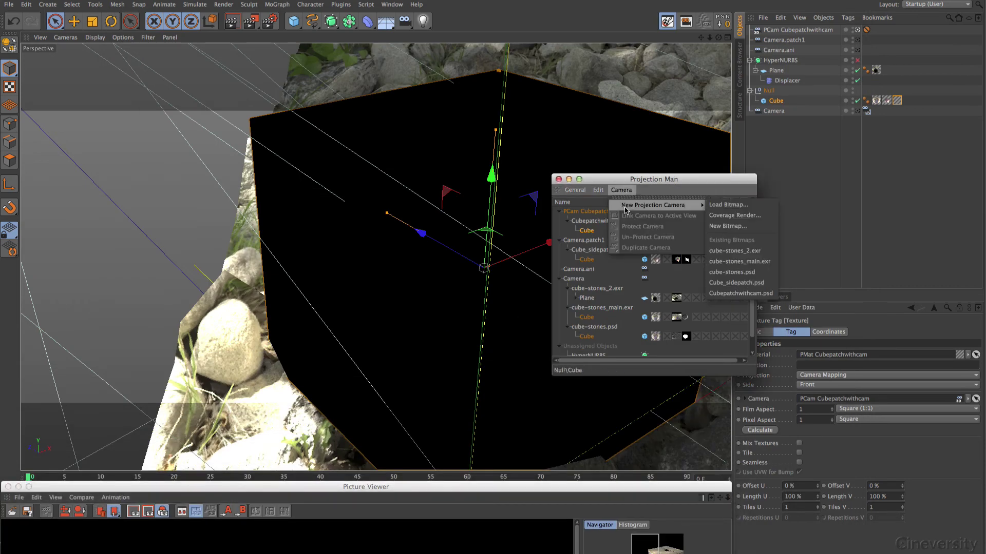
pyautogui.click(751, 216)
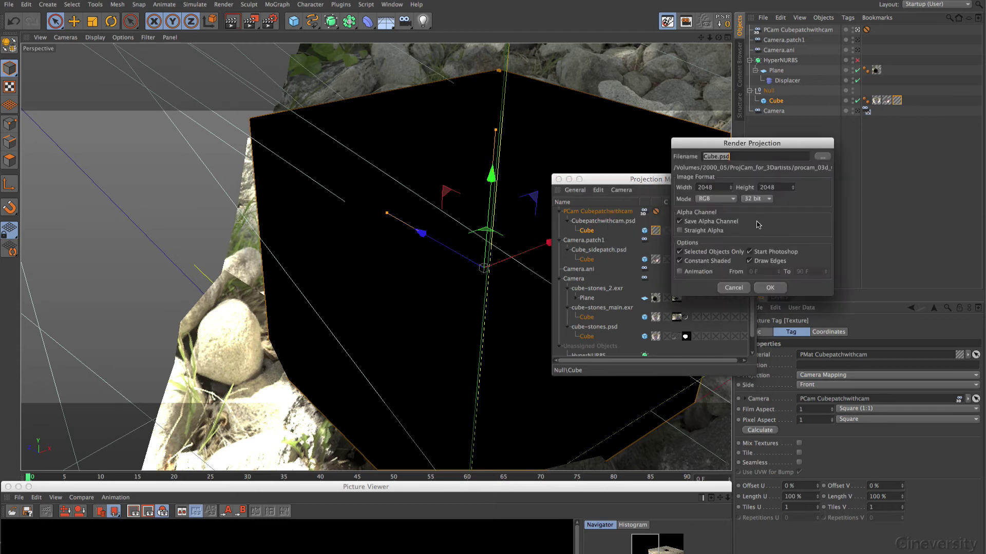
pyautogui.click(679, 252)
pyautogui.moveTo(737, 149); pyautogui.dragTo(493, 155)
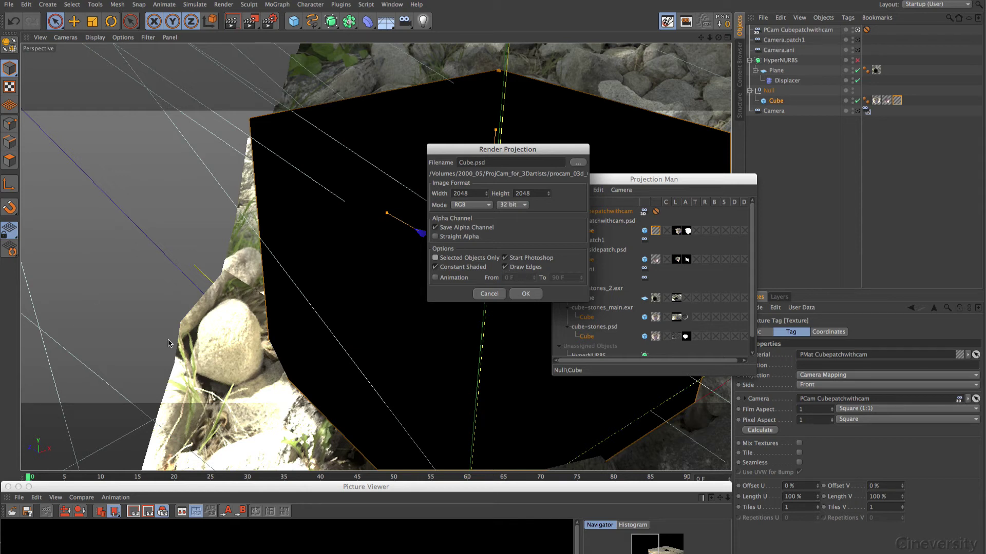
pyautogui.click(525, 294)
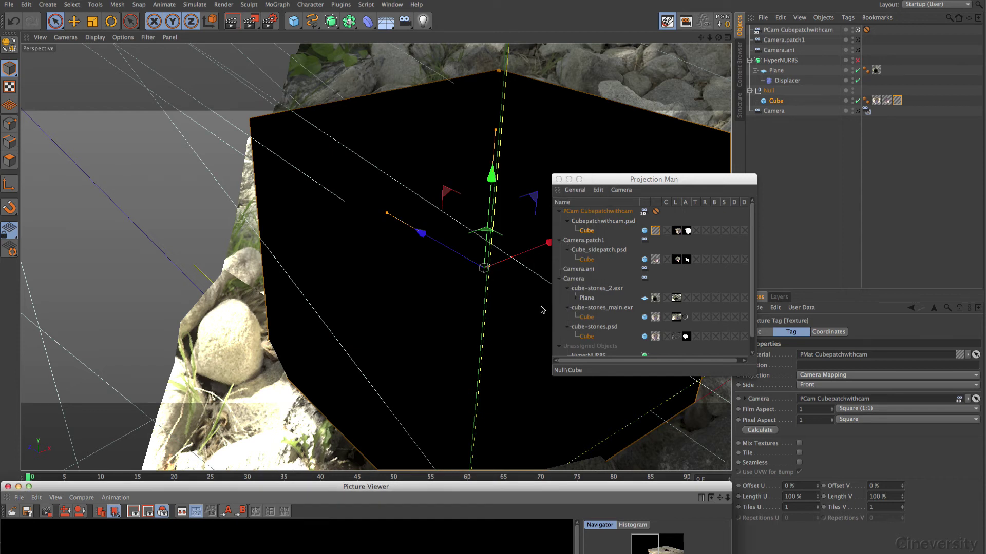
pyautogui.moveTo(544, 489); pyautogui.dragTo(558, 100)
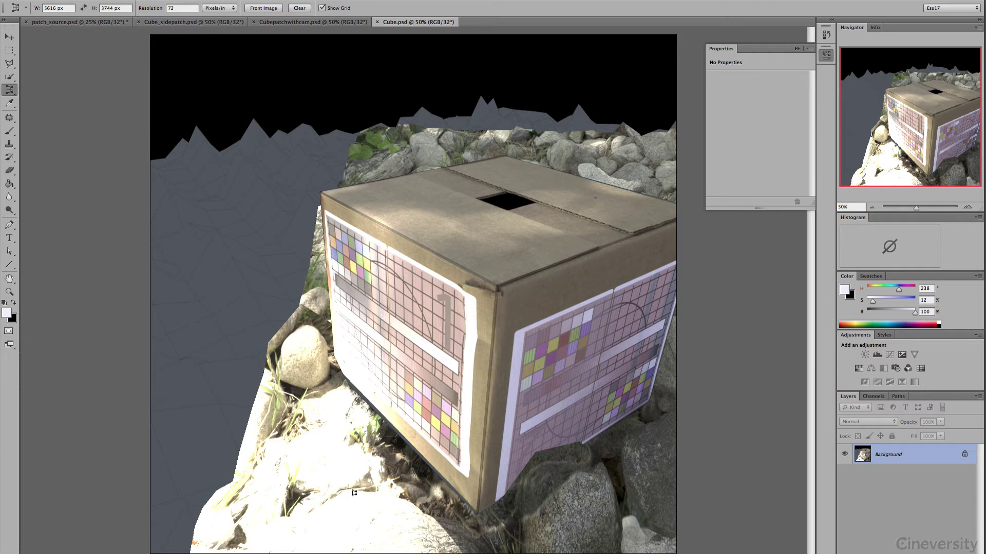
# Step: Clone the dark stones beside the box onto the empty grey terrain on its other side in Cube.psd with the Clone Stamp
pyautogui.click(9, 144)
pyautogui.keyDown('ctrl'); pyautogui.keyDown('alt'); pyautogui.moveTo(403, 170); pyautogui.dragTo(440, 170); pyautogui.keyUp('alt'); pyautogui.keyUp('ctrl')
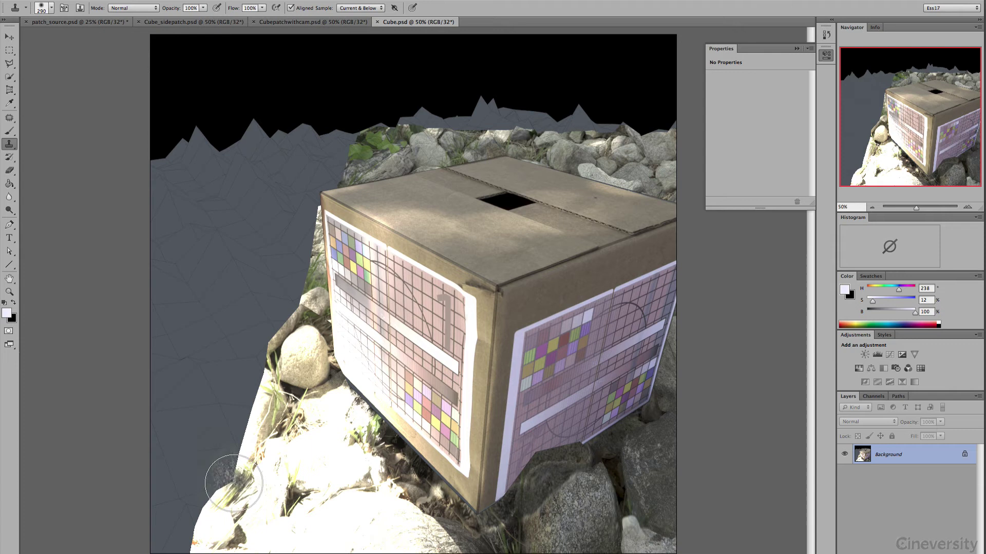
pyautogui.moveTo(200, 483)
pyautogui.mouseDown()
pyautogui.moveTo(200, 442)
pyautogui.moveTo(183, 421)
pyautogui.moveTo(170, 492)
pyautogui.moveTo(213, 525)
pyautogui.moveTo(208, 474)
pyautogui.moveTo(283, 454)
pyautogui.moveTo(196, 390)
pyautogui.moveTo(167, 392)
pyautogui.moveTo(153, 427)
pyautogui.moveTo(183, 378)
pyautogui.moveTo(194, 390)
pyautogui.moveTo(229, 384)
pyautogui.moveTo(253, 417)
pyautogui.moveTo(240, 398)
pyautogui.moveTo(249, 393)
pyautogui.moveTo(229, 423)
pyautogui.moveTo(253, 418)
pyautogui.moveTo(227, 423)
pyautogui.moveTo(228, 435)
pyautogui.moveTo(252, 419)
pyautogui.mouseUp()
pyautogui.keyDown('alt'); pyautogui.click(632, 483); pyautogui.keyUp('alt')
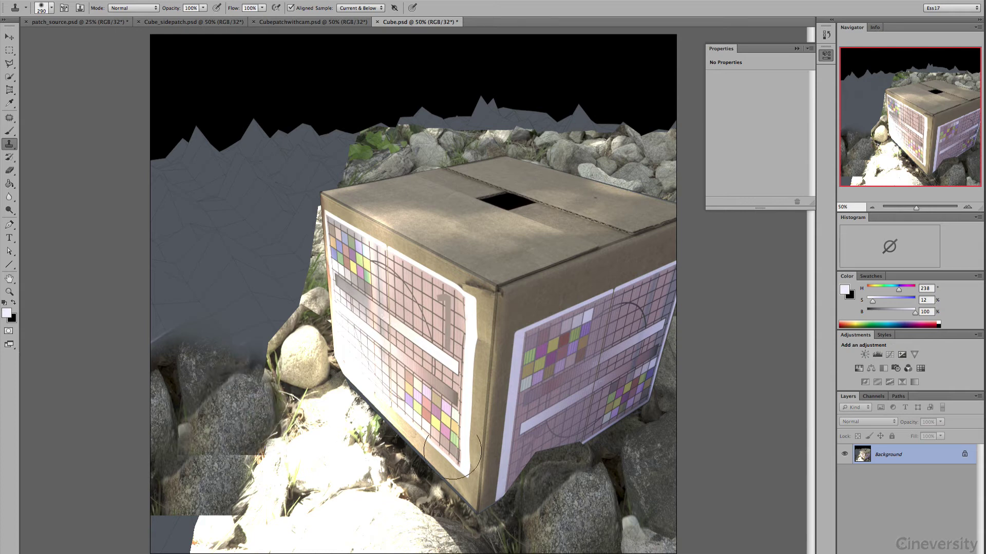
# Step: Brush saturated blue lines along the three box edges meeting at the near top corner, with a small circle at each end
pyautogui.click(10, 132)
pyautogui.moveTo(10, 132); pyautogui.dragTo(41, 134)
pyautogui.click(6, 314)
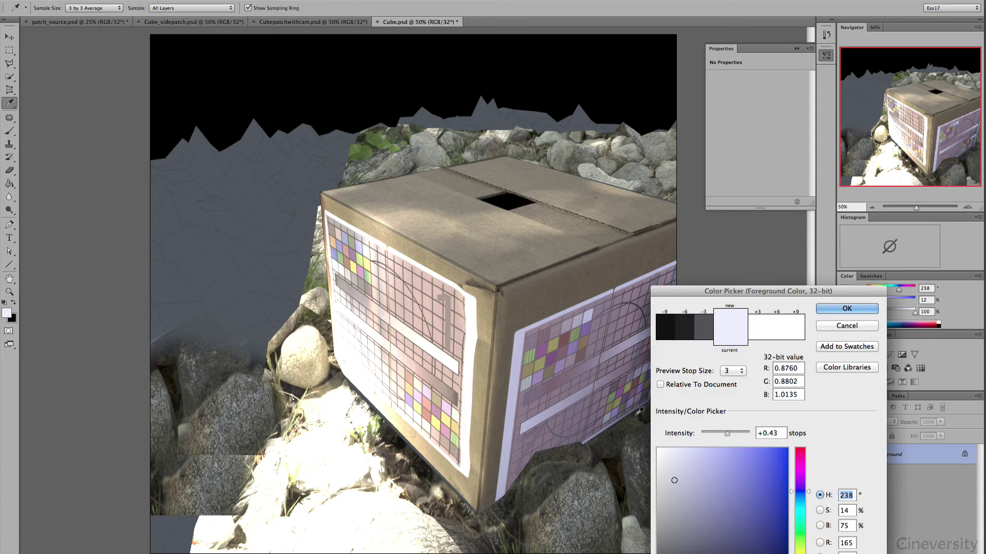
pyautogui.click(787, 449)
pyautogui.click(832, 309)
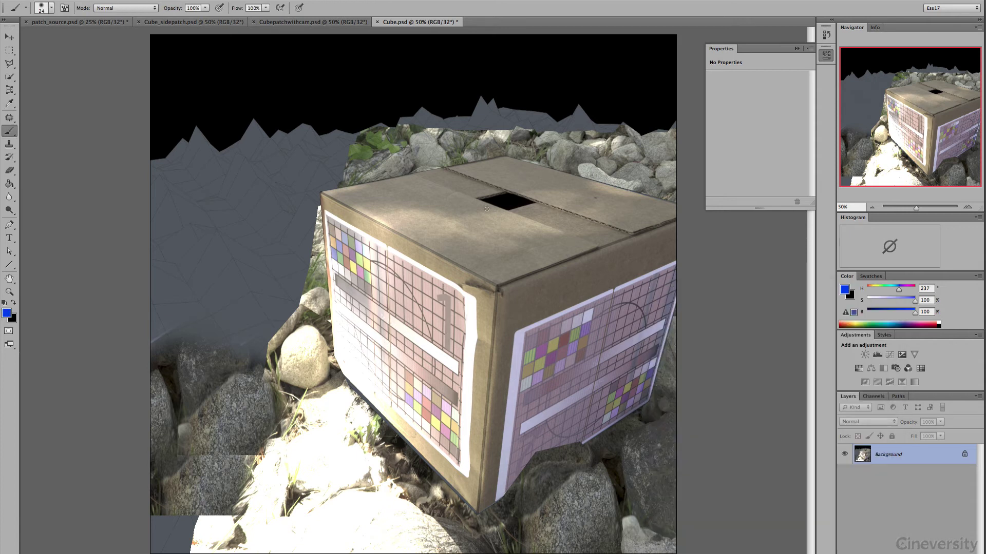
pyautogui.moveTo(476, 277)
pyautogui.mouseDown()
pyautogui.moveTo(497, 286)
pyautogui.moveTo(565, 264)
pyautogui.mouseUp()
pyautogui.moveTo(498, 309); pyautogui.dragTo(492, 369)
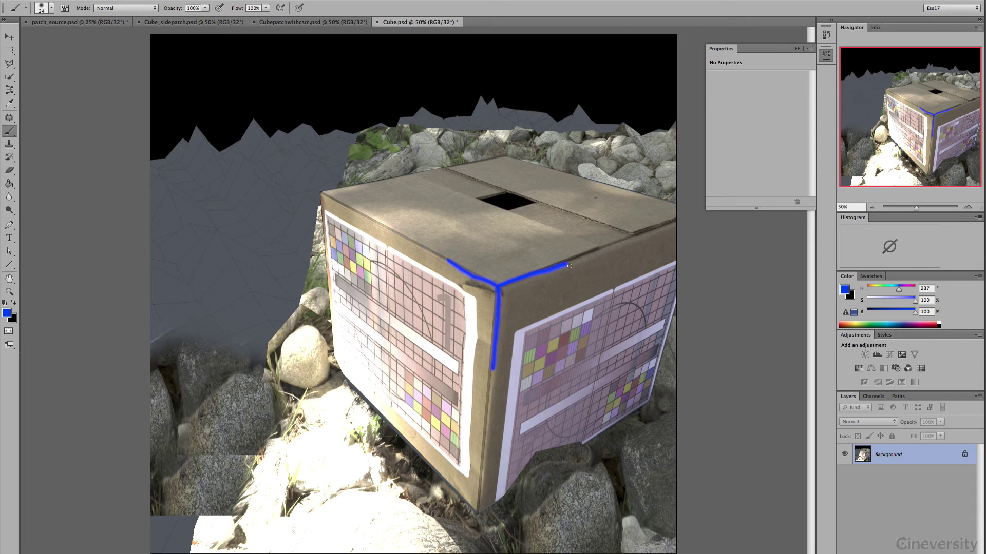
pyautogui.moveTo(569, 266)
pyautogui.mouseDown()
pyautogui.moveTo(558, 271)
pyautogui.moveTo(571, 259)
pyautogui.mouseUp()
pyautogui.moveTo(444, 249); pyautogui.dragTo(449, 259)
pyautogui.moveTo(502, 369); pyautogui.dragTo(499, 364)
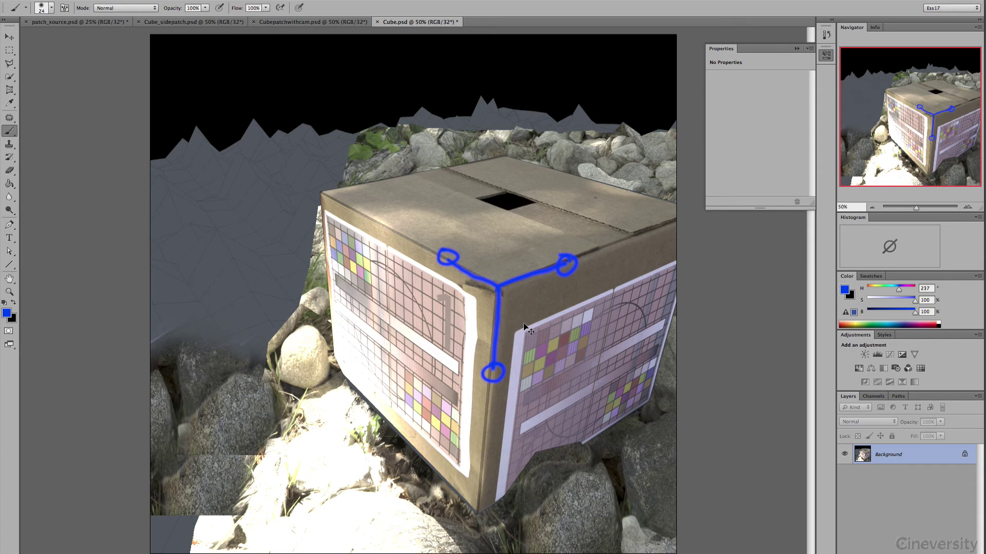
# Step: Save Cube.psd, switch back to Cinema 4D and close the Picture Viewer
pyautogui.press('super+s')
pyautogui.press('super+Tab')
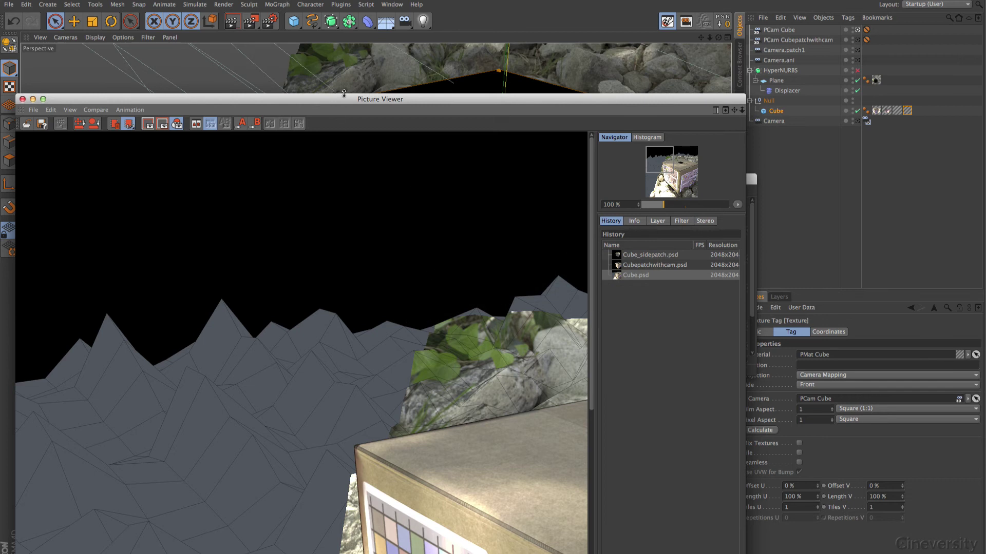
pyautogui.moveTo(341, 99); pyautogui.dragTo(403, 95)
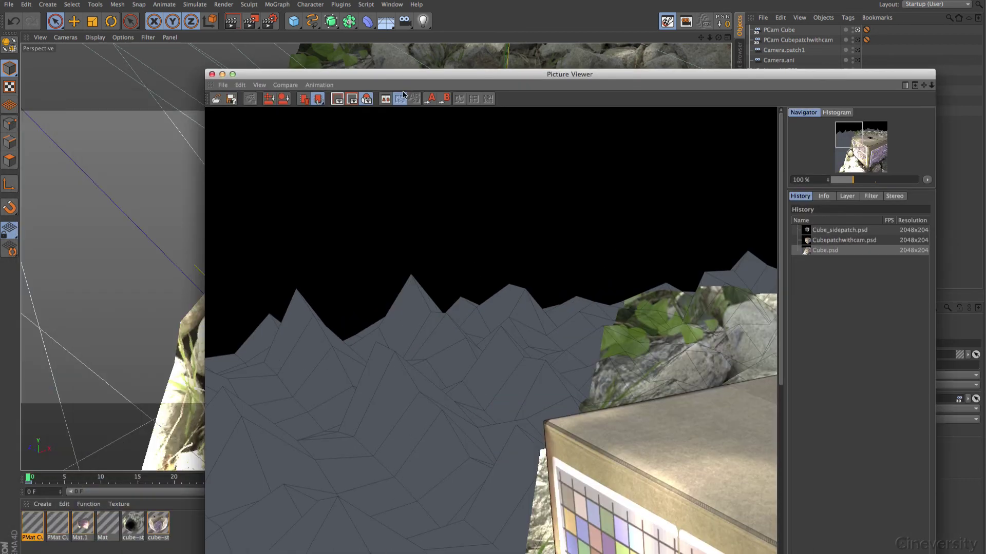
pyautogui.click(211, 74)
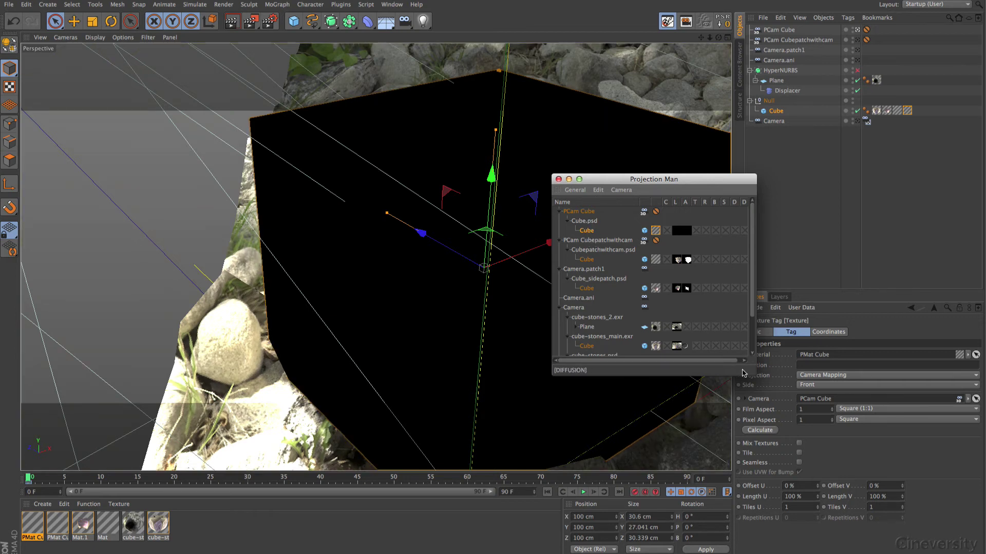
# Step: Enlarge the Projection Man window and detach its editing commands for Cubepatchwithcam.psd into a separate floating palette
pyautogui.moveTo(742, 373); pyautogui.dragTo(814, 494)
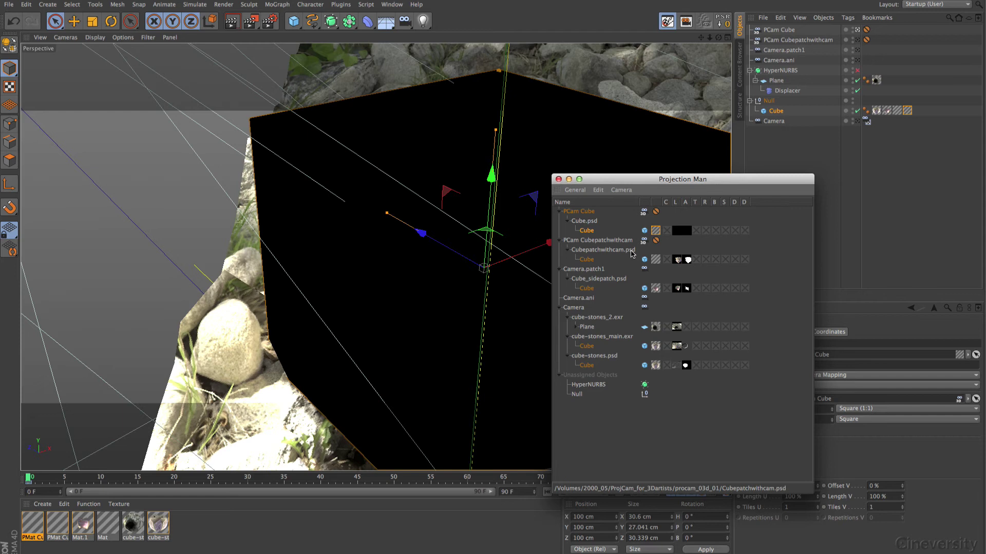
pyautogui.click(612, 250)
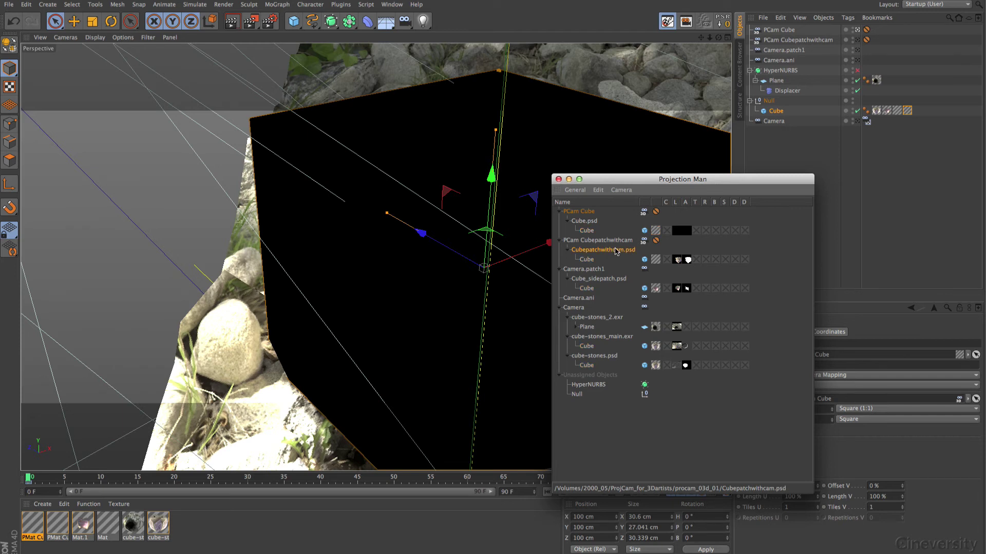
pyautogui.click(598, 190)
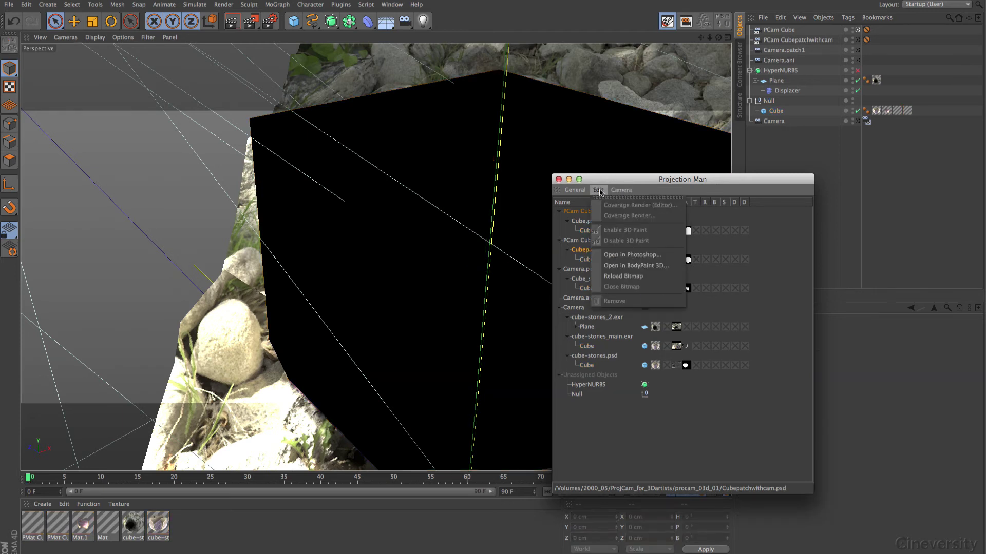
pyautogui.moveTo(632, 197); pyautogui.dragTo(462, 265)
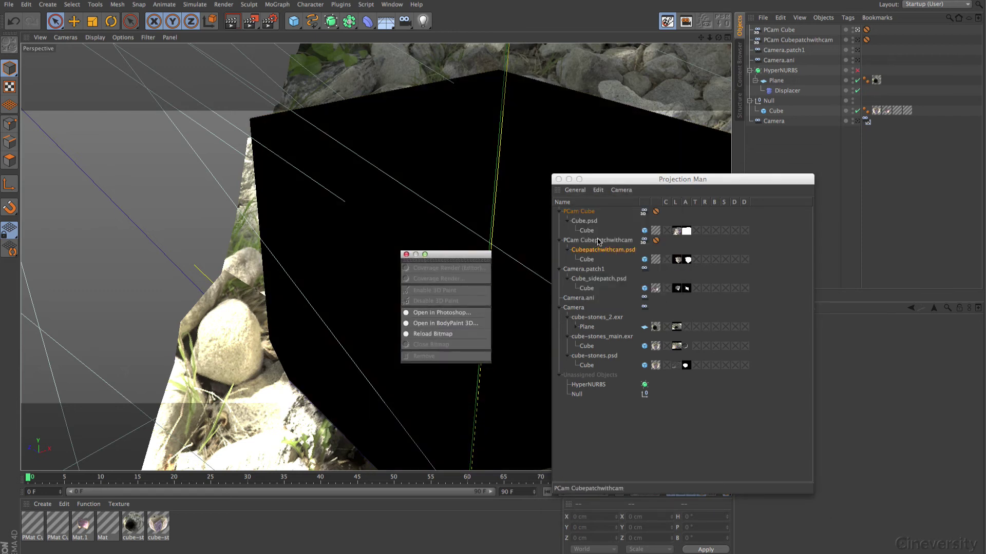
# Step: Reload the Cubepatchwithcam.psd bitmap in Projection Man and close the Projection Man window
pyautogui.click(599, 241)
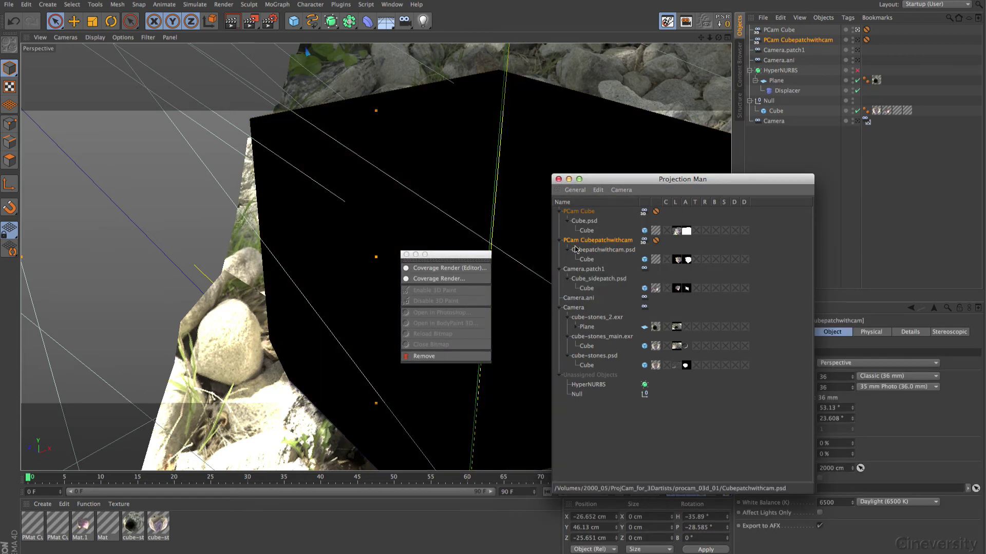
pyautogui.click(586, 260)
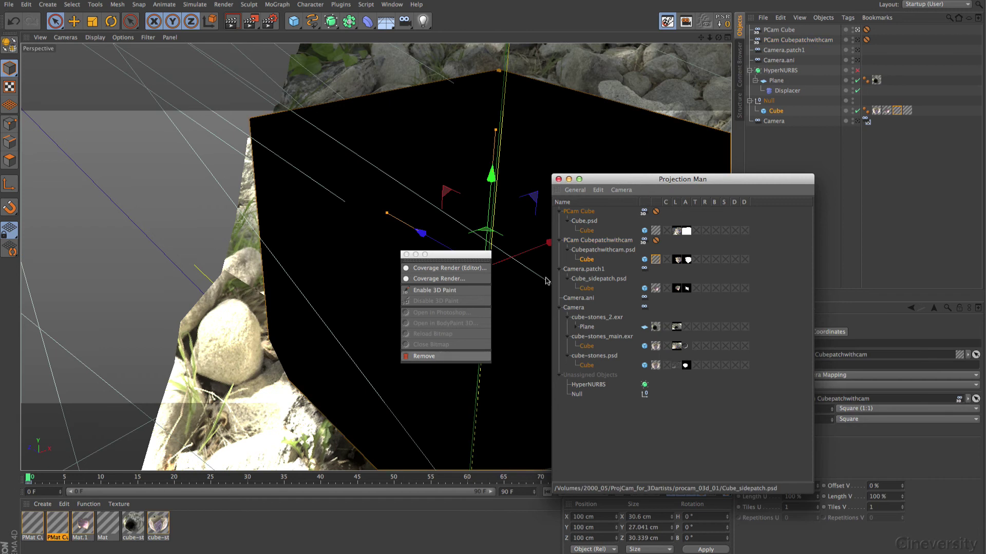
pyautogui.click(604, 250)
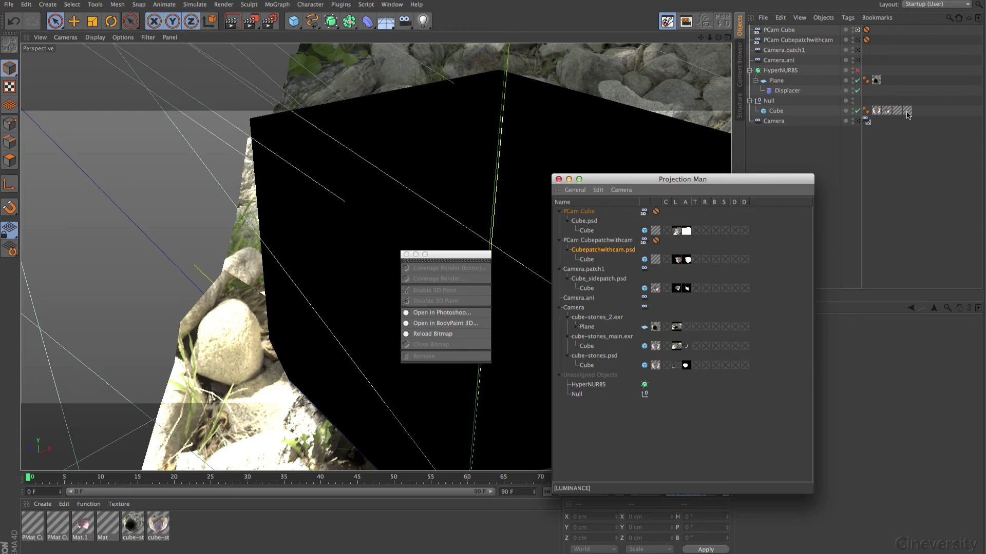
pyautogui.click(440, 334)
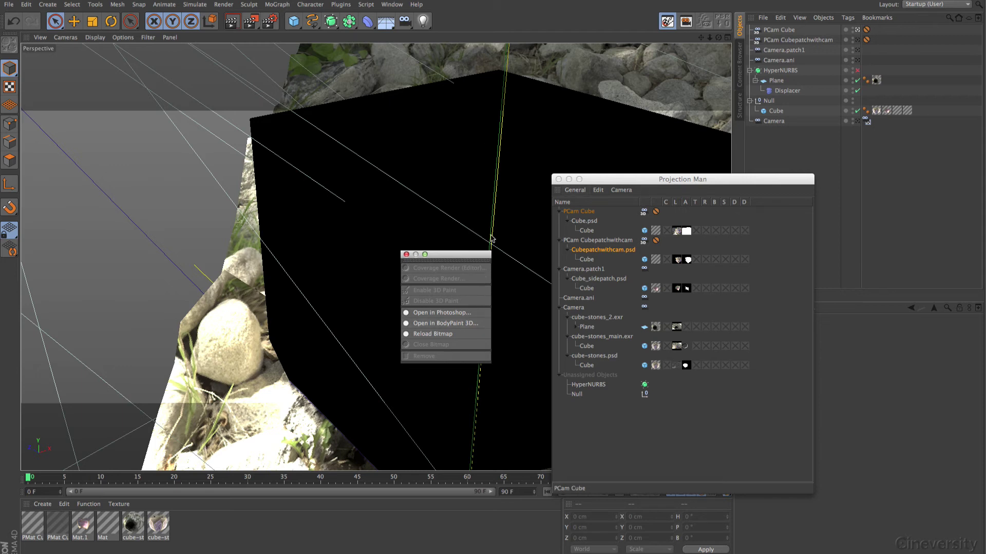
pyautogui.click(559, 179)
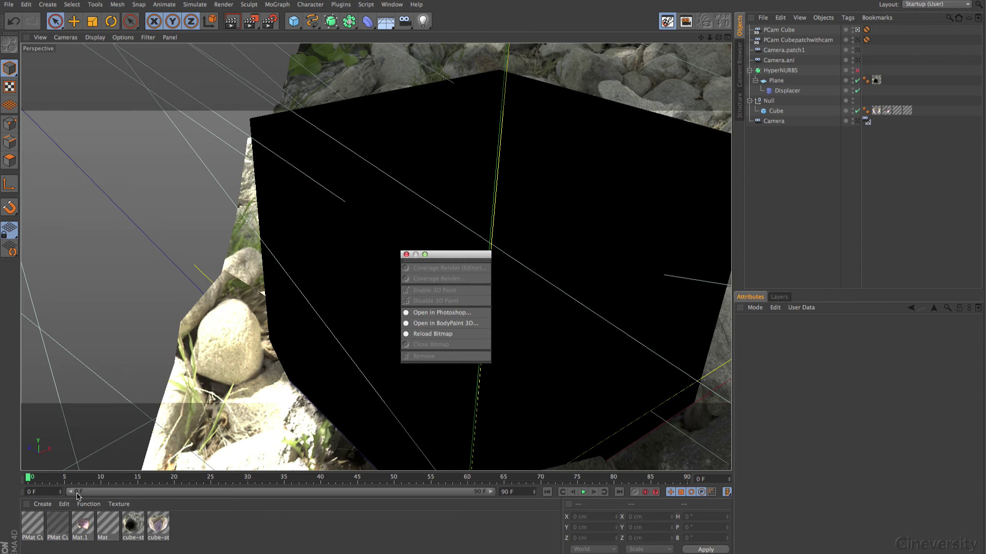
# Step: Inspect the PMat Cube material's luminance texture Cube.psd in an enlarged bitmap window, then close that window and the Material Editor
pyautogui.click(30, 525)
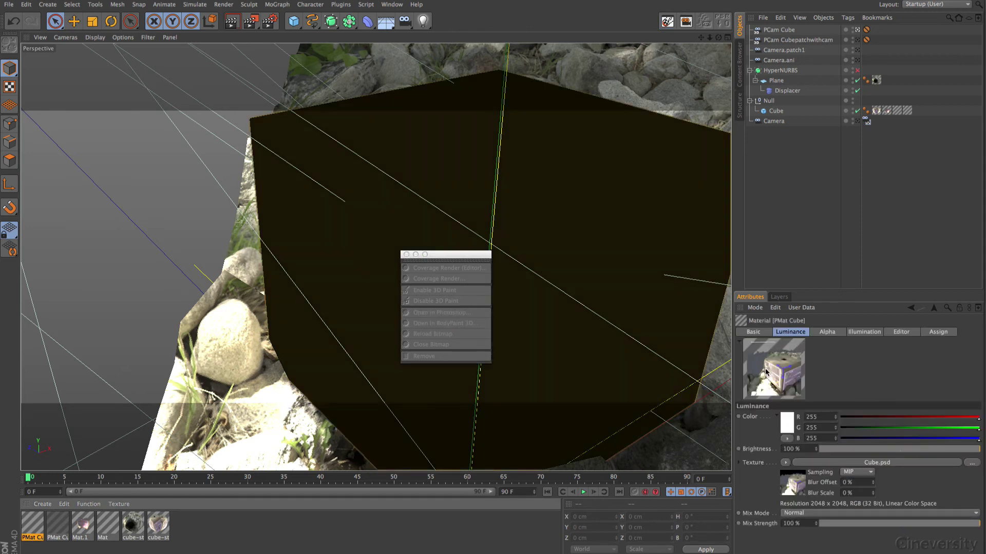
pyautogui.doubleClick(33, 527)
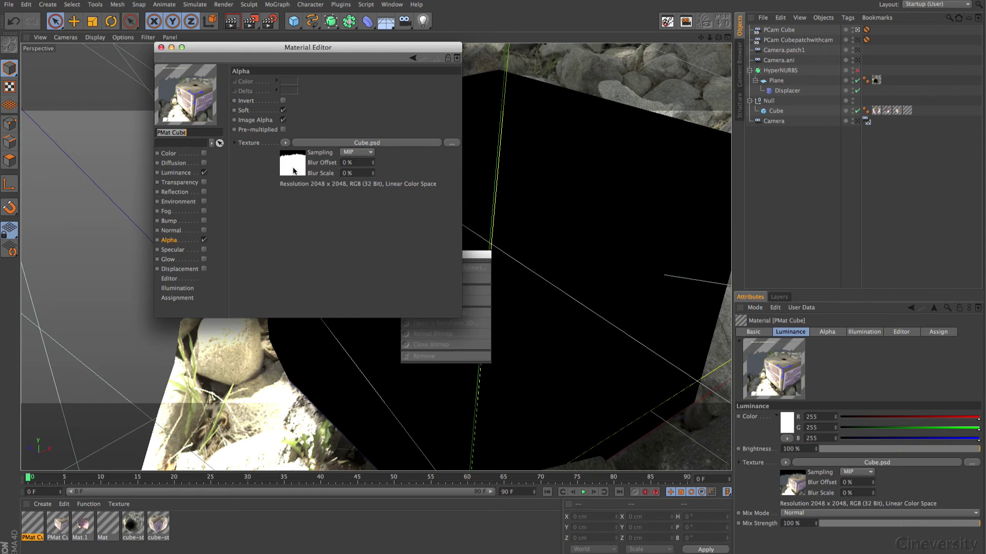
pyautogui.click(174, 173)
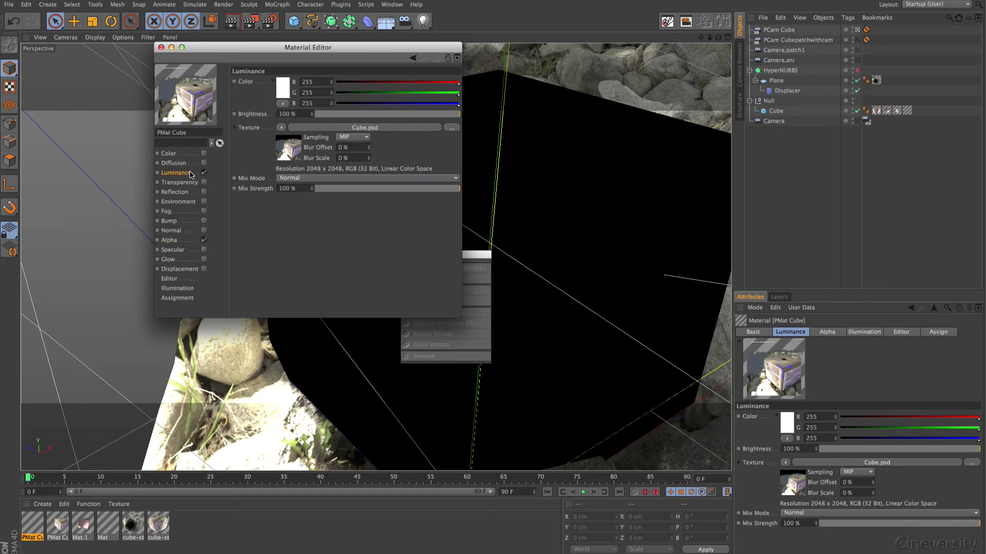
pyautogui.click(292, 152)
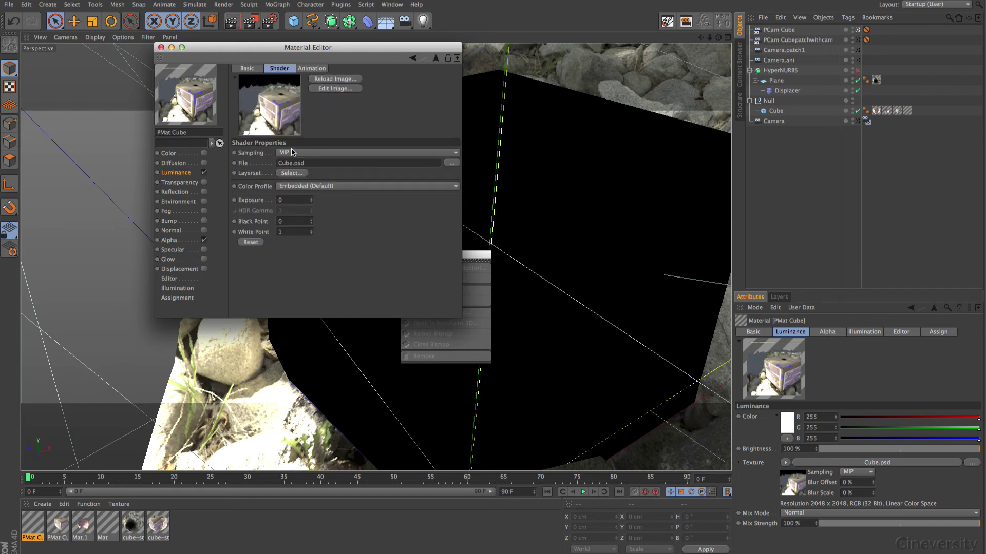
pyautogui.rightClick(279, 120)
pyautogui.click(299, 136)
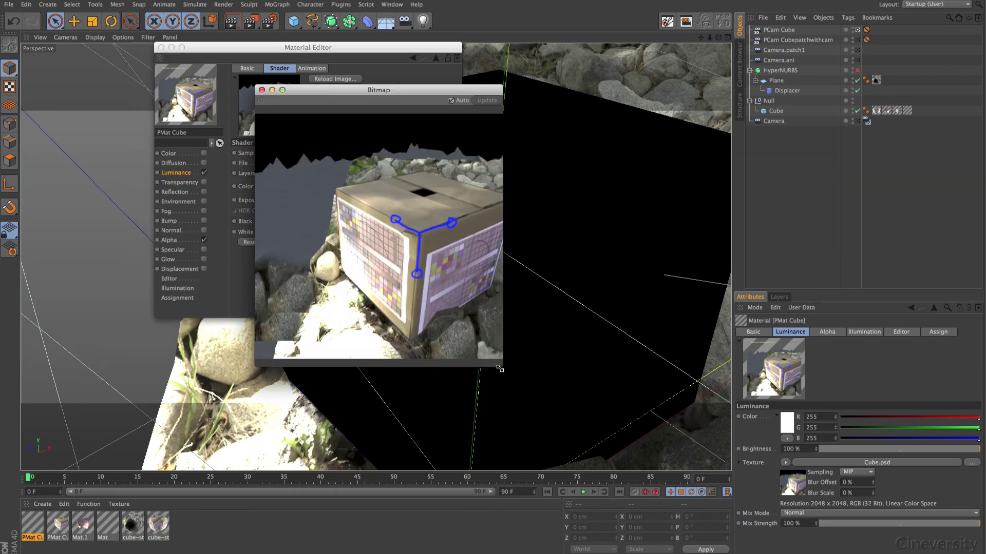
pyautogui.moveTo(500, 369); pyautogui.dragTo(746, 436)
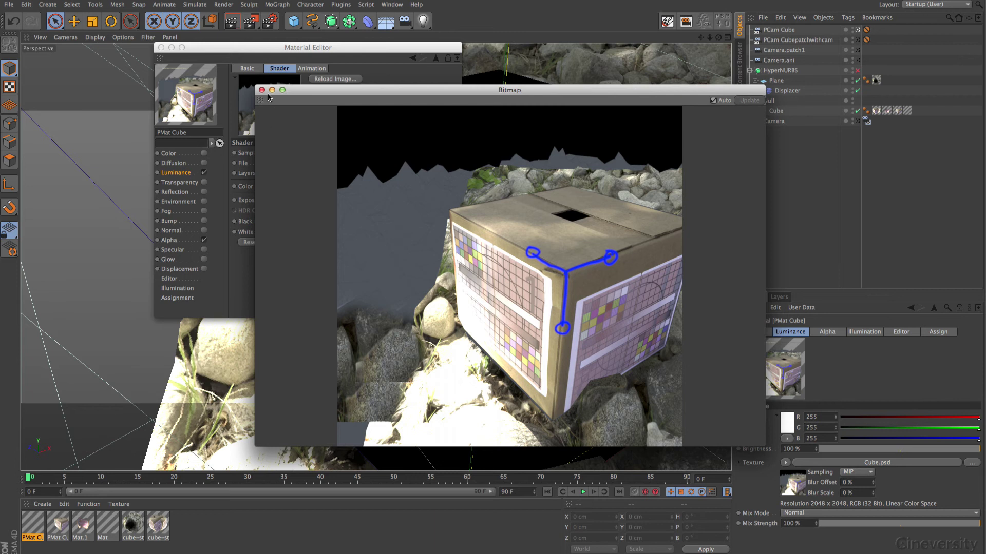
pyautogui.click(262, 90)
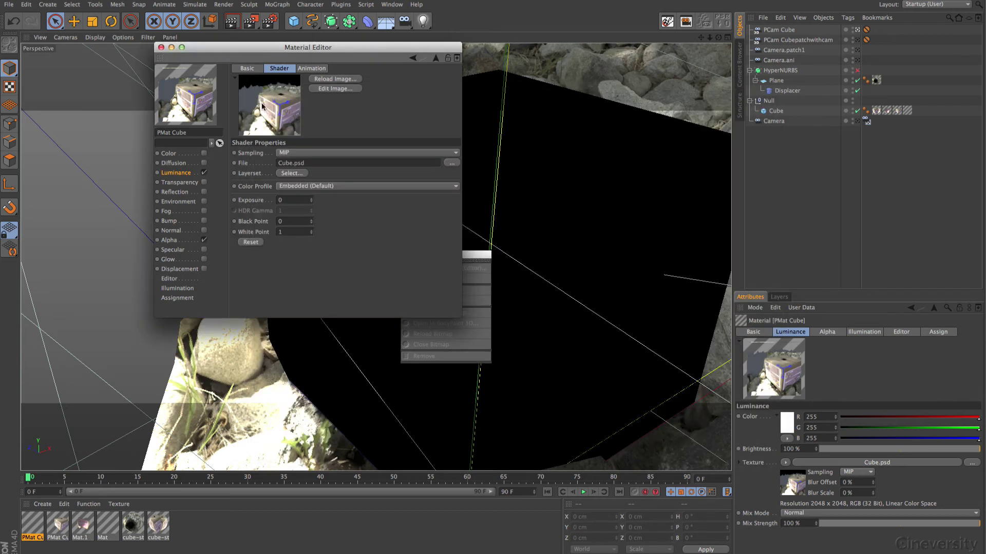
pyautogui.click(161, 47)
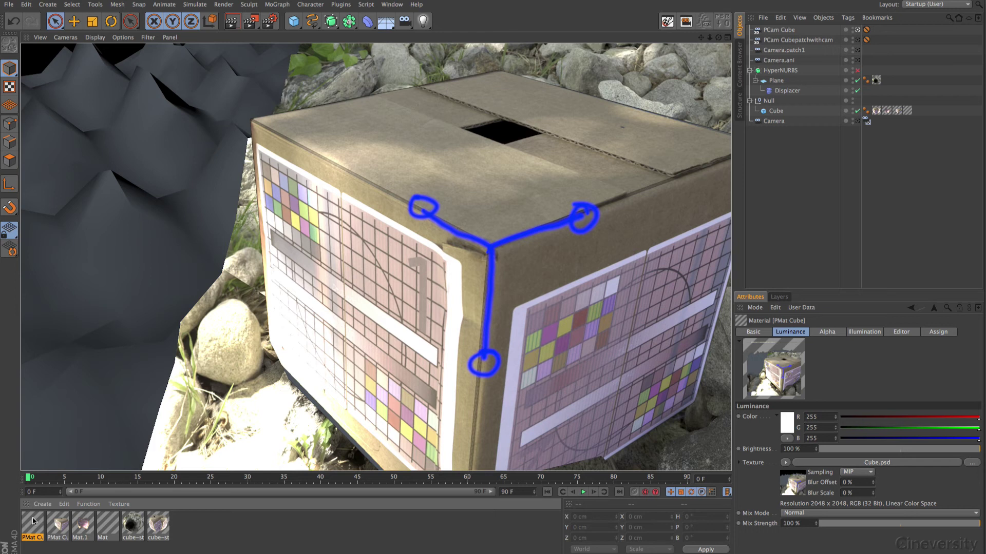
# Step: Apply the PMat Cube material to the Plane and set its texture tag to Camera Mapping on the Front side
pyautogui.moveTo(30, 524); pyautogui.dragTo(868, 121)
pyautogui.moveTo(868, 121); pyautogui.dragTo(781, 81)
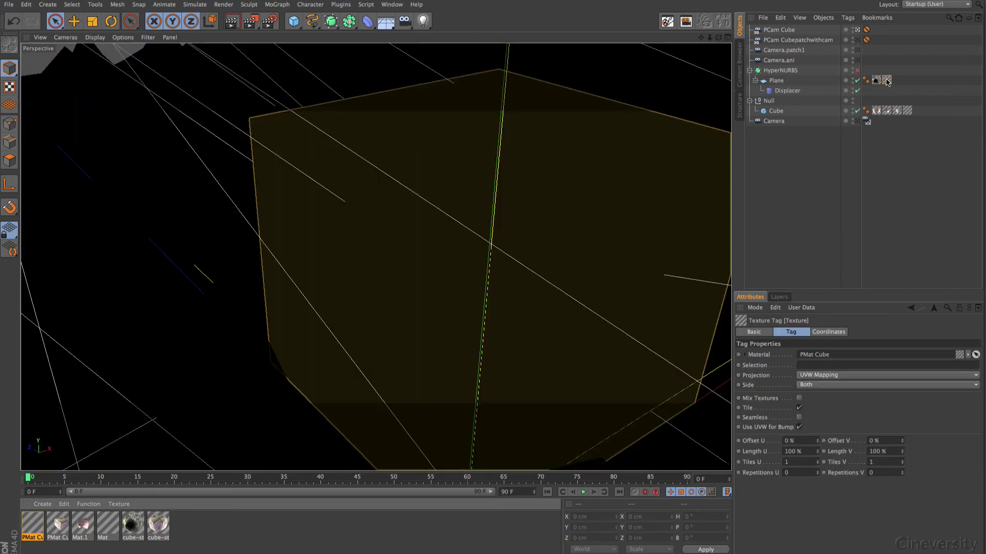
pyautogui.click(887, 81)
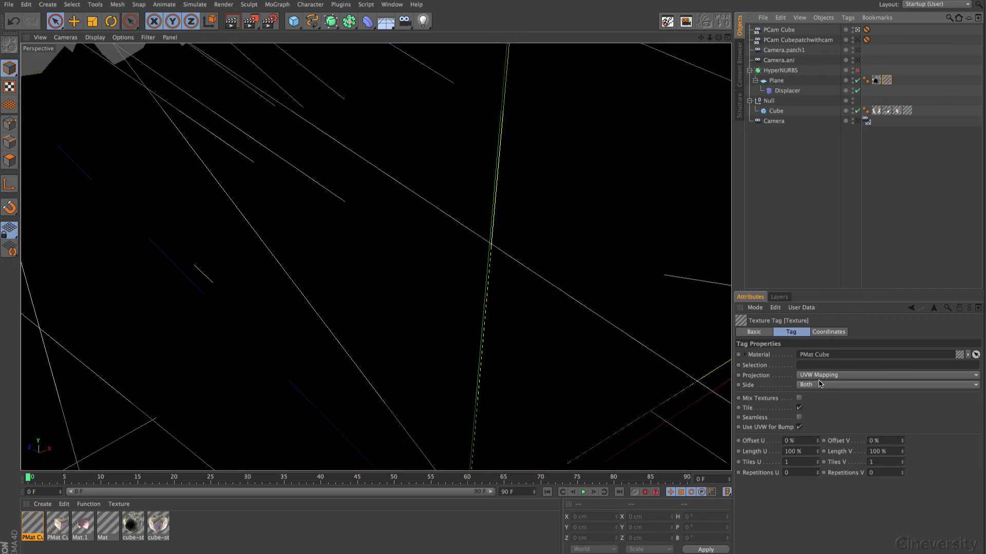
pyautogui.click(821, 376)
pyautogui.click(824, 471)
pyautogui.click(822, 386)
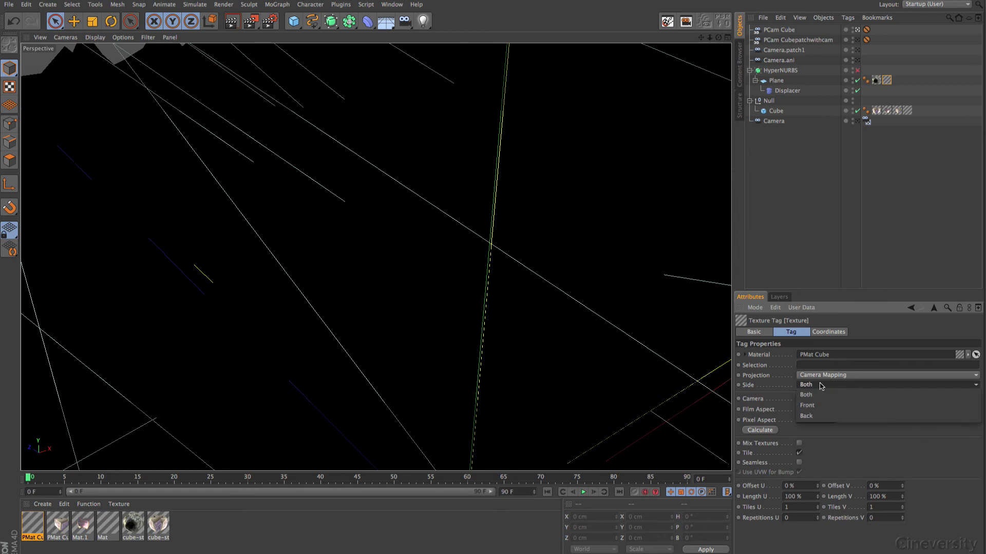
pyautogui.click(821, 410)
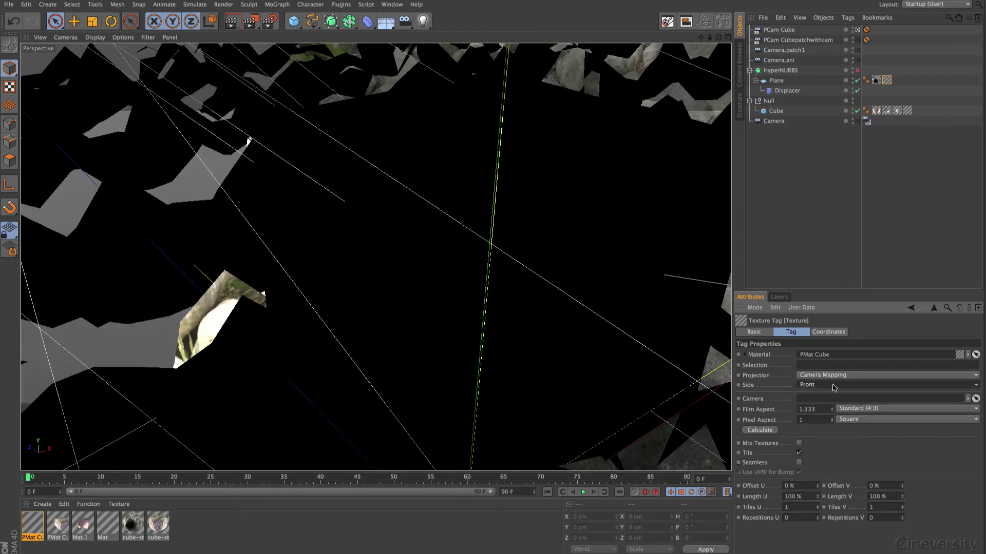
# Step: Assign PCam Cubepatchwithcam as the Plane texture tag's projection camera, calculate the film aspect and render the view
pyautogui.click(789, 41)
pyautogui.moveTo(789, 42); pyautogui.dragTo(812, 404)
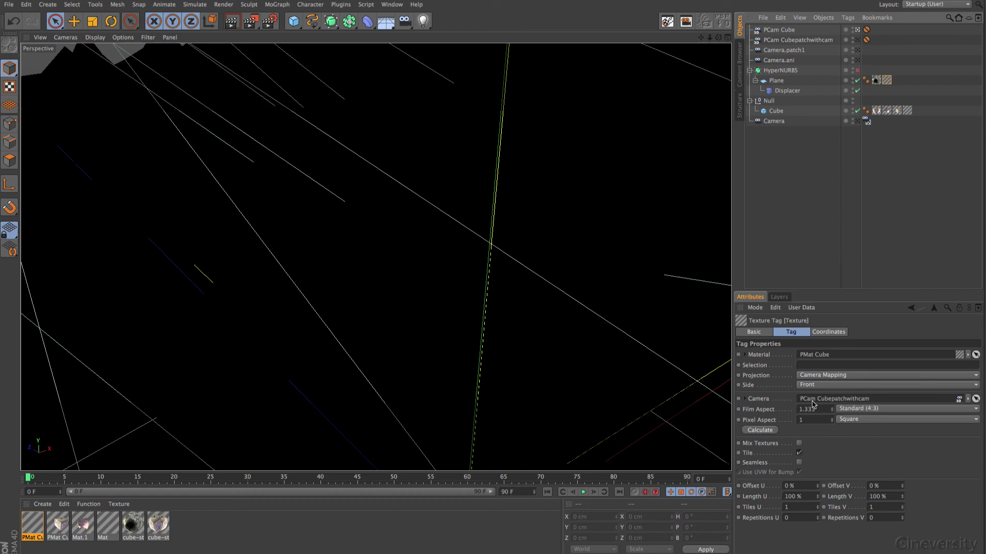
pyautogui.click(760, 432)
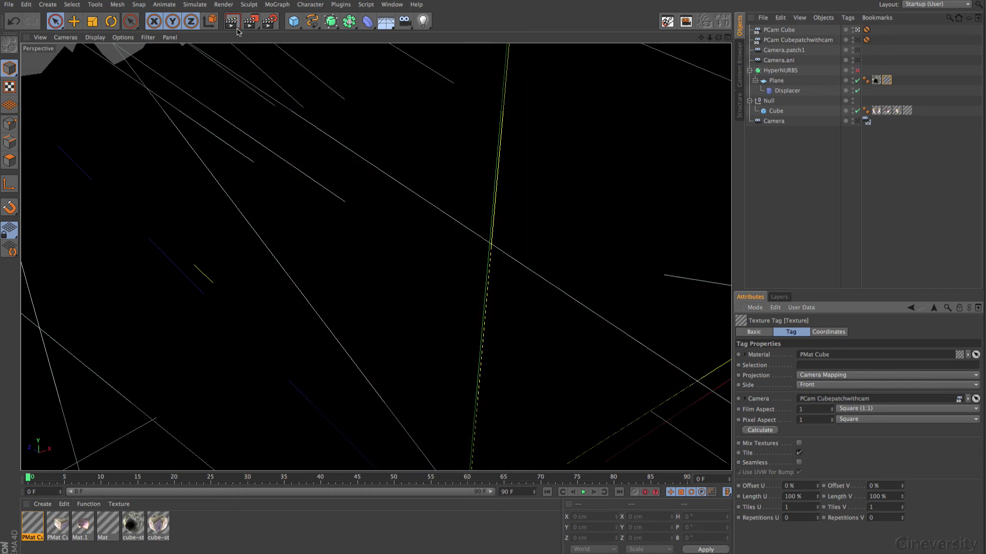
pyautogui.click(231, 21)
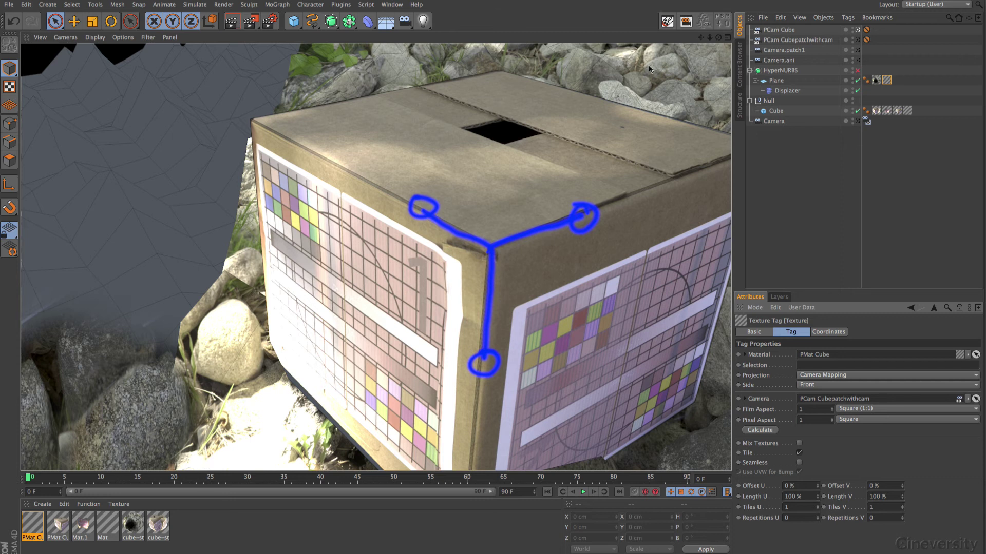
# Step: Look through the Camera.ani camera and render the view at frame 32
pyautogui.click(857, 64)
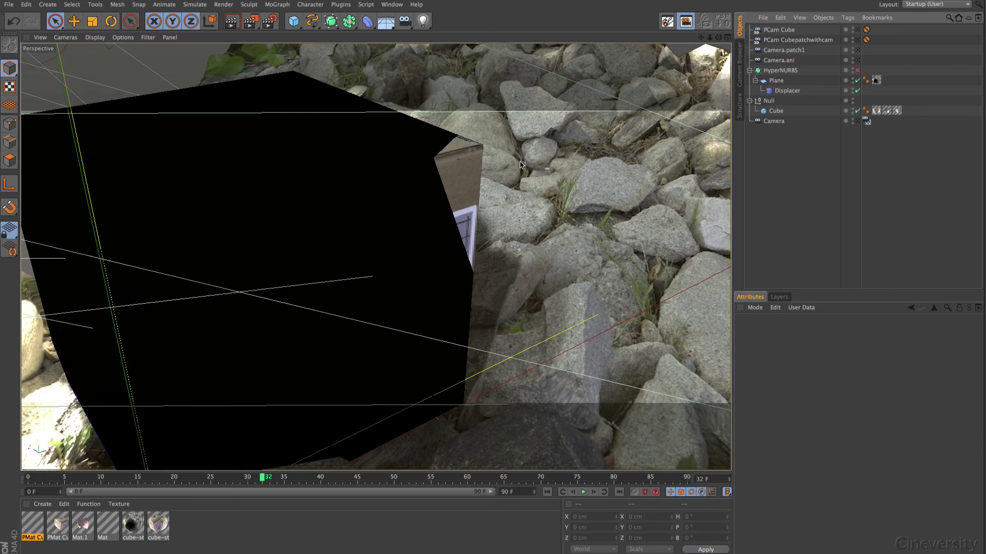
pyautogui.click(231, 21)
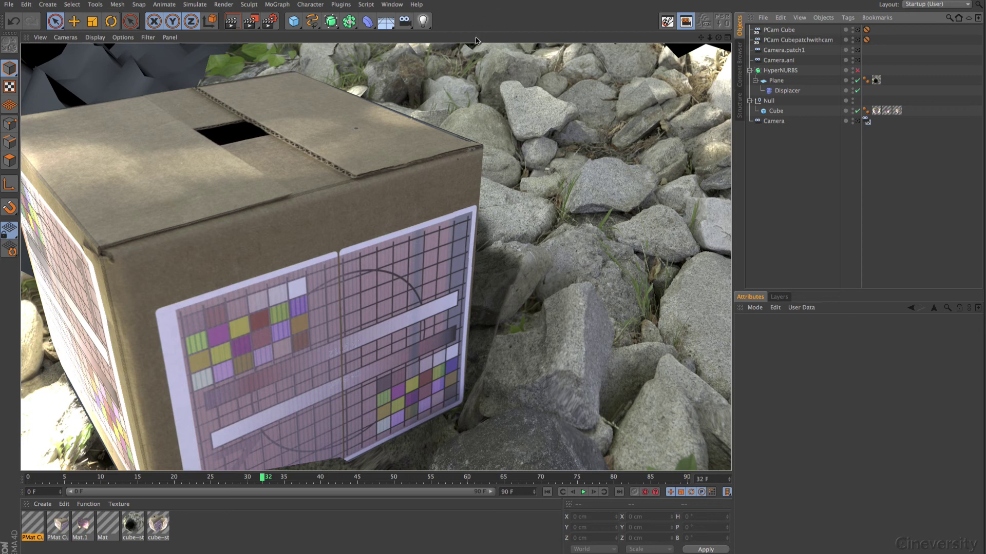
# Step: Create a new projection camera in Projection Man with a coverage render for both the Cube and the Plane, named two
pyautogui.click(391, 4)
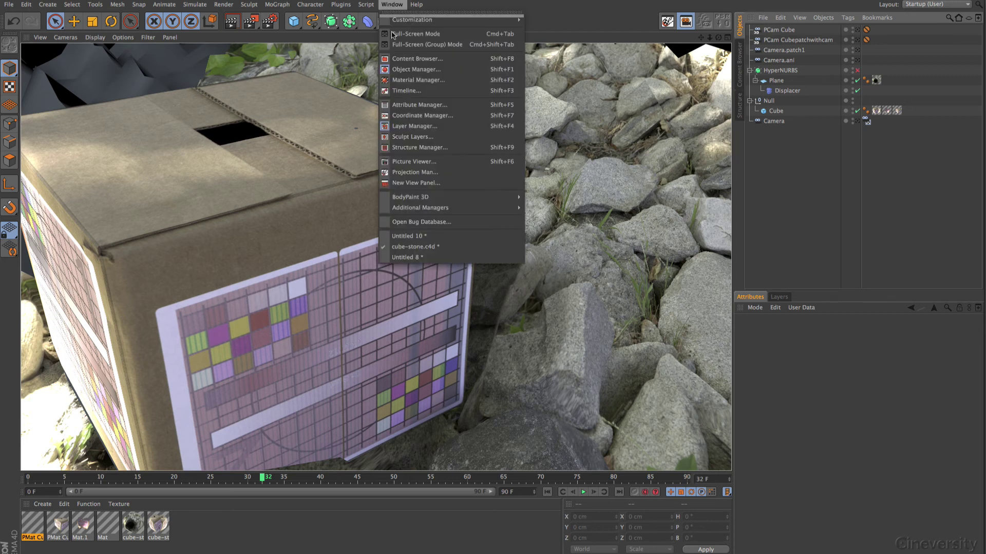
pyautogui.click(436, 174)
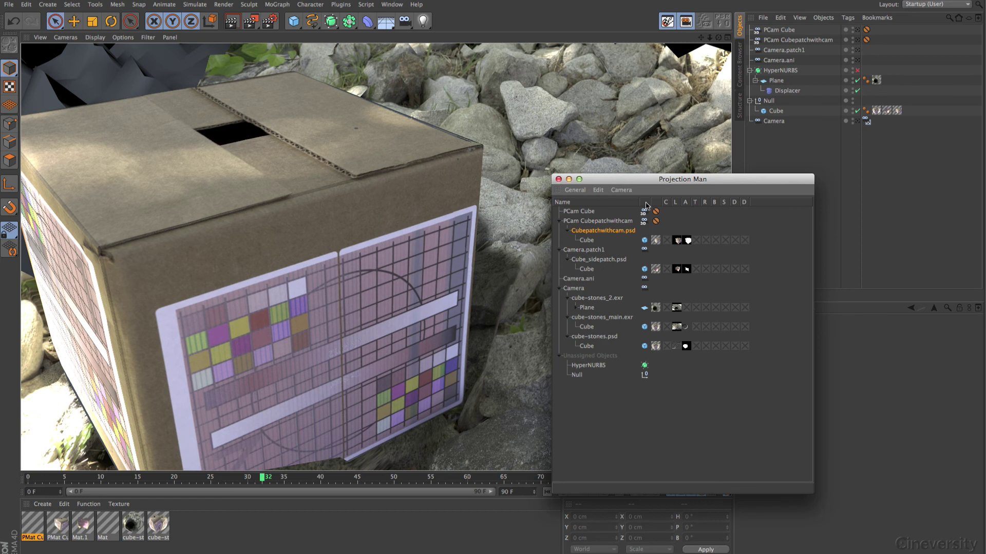
pyautogui.moveTo(649, 188); pyautogui.dragTo(487, 170)
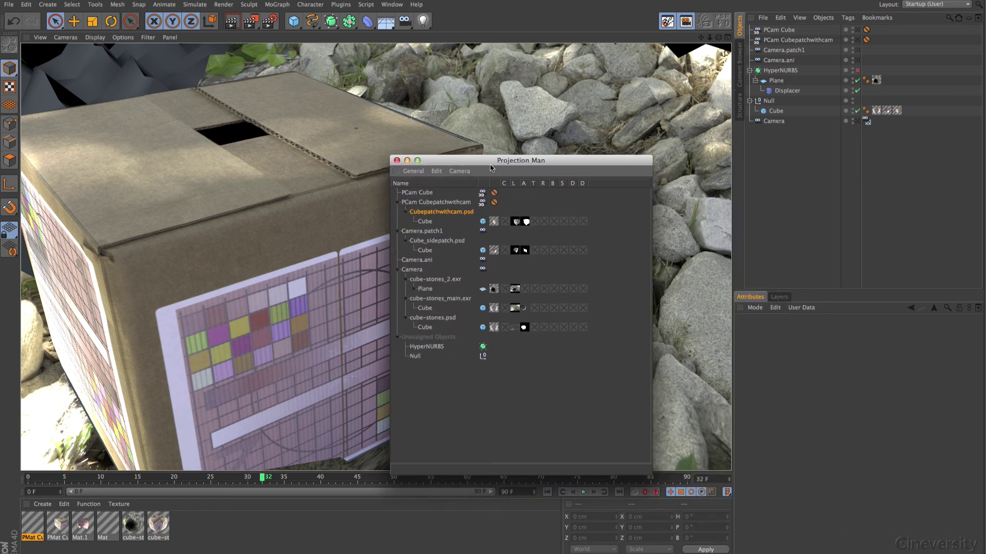
pyautogui.click(429, 223)
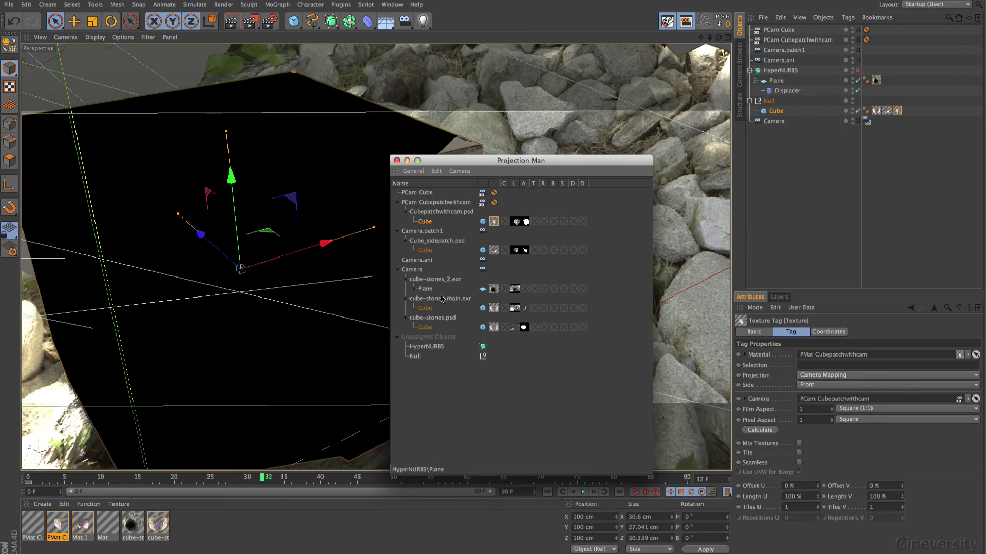
pyautogui.click(428, 289)
pyautogui.click(459, 171)
pyautogui.moveTo(460, 190)
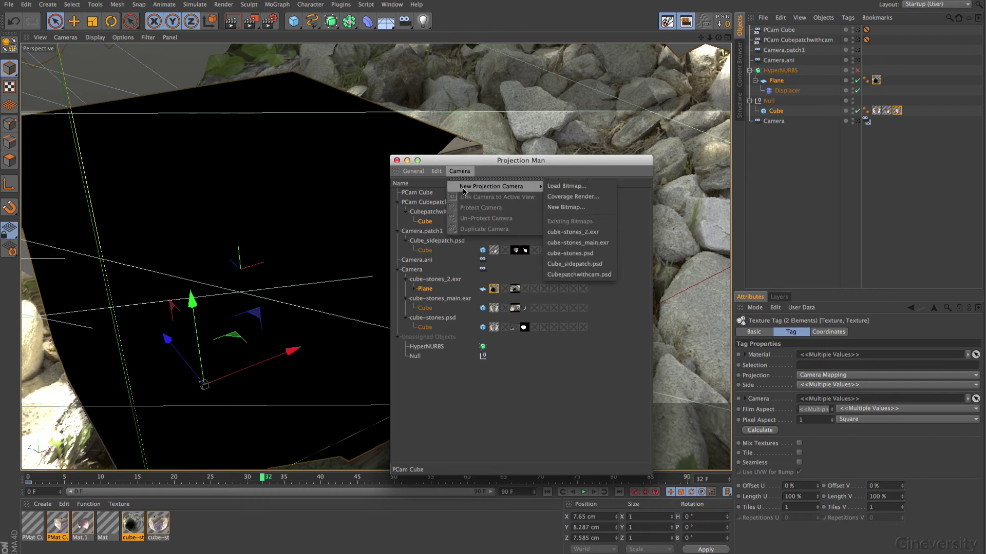
pyautogui.click(574, 197)
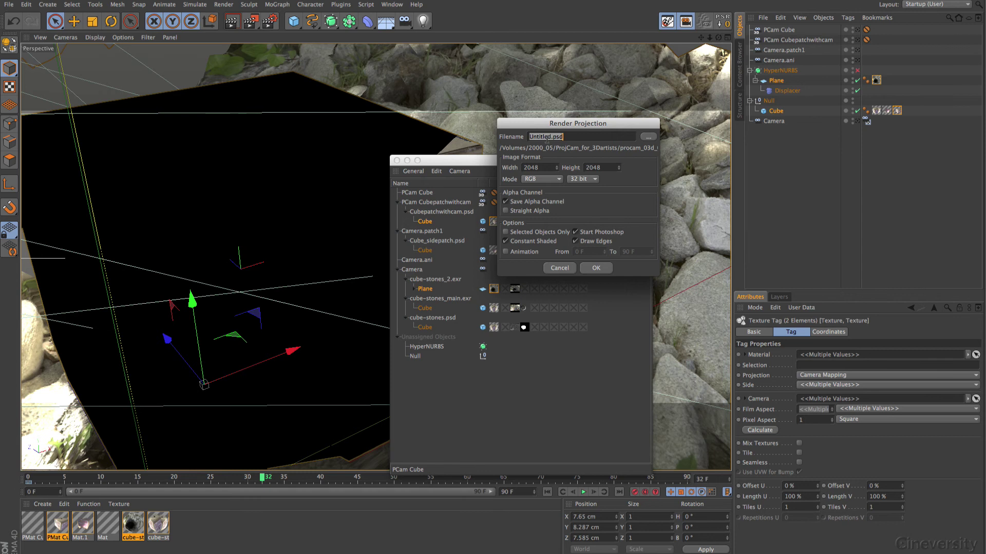
pyautogui.click(547, 137)
pyautogui.moveTo(552, 137); pyautogui.dragTo(484, 131)
pyautogui.write('two')
pyautogui.click(590, 268)
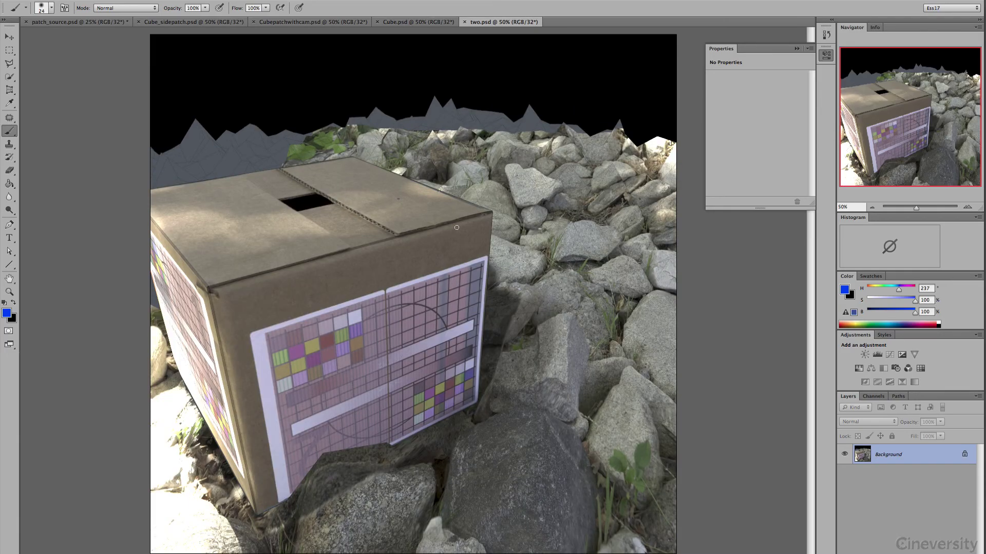
# Step: Return to Cinema 4D, assign the same material to both objects and move the Picture Viewer aside to expose the object list
pyautogui.press('super+Tab')
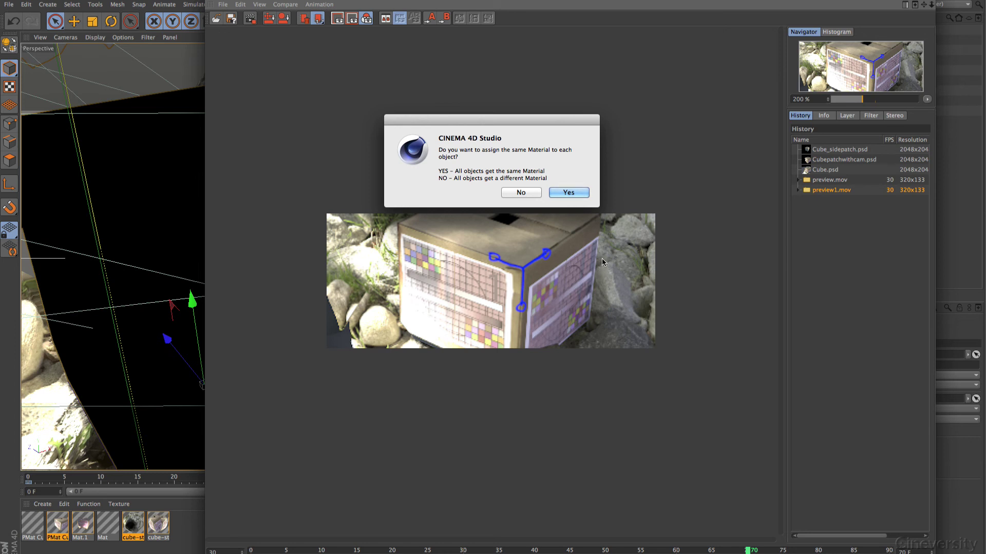
pyautogui.click(571, 194)
pyautogui.moveTo(812, 2); pyautogui.dragTo(589, 5)
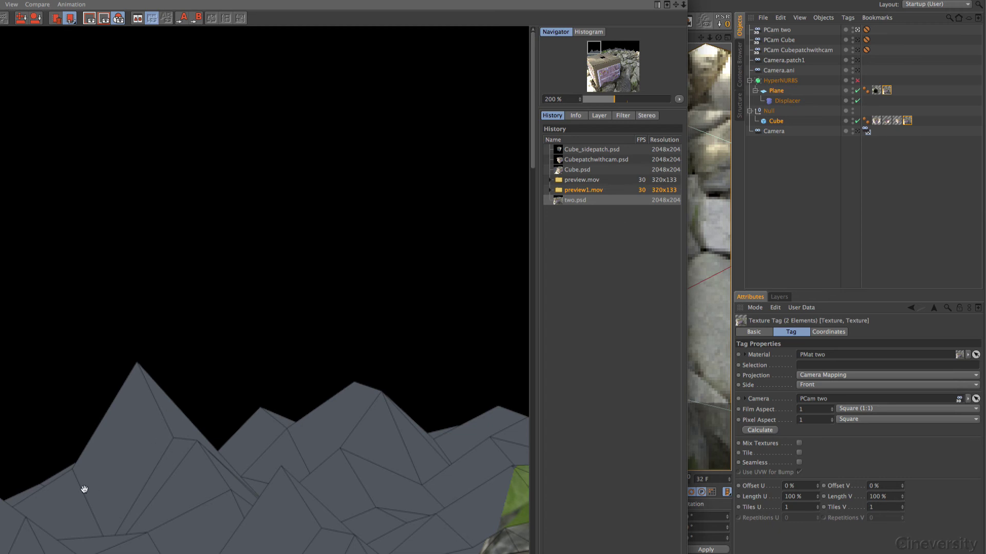
# Step: Switch to Photoshop and paint two crossing blue brush strokes over the box's top edge and the neighbouring rocks in two.psd
pyautogui.press('super+Tab')
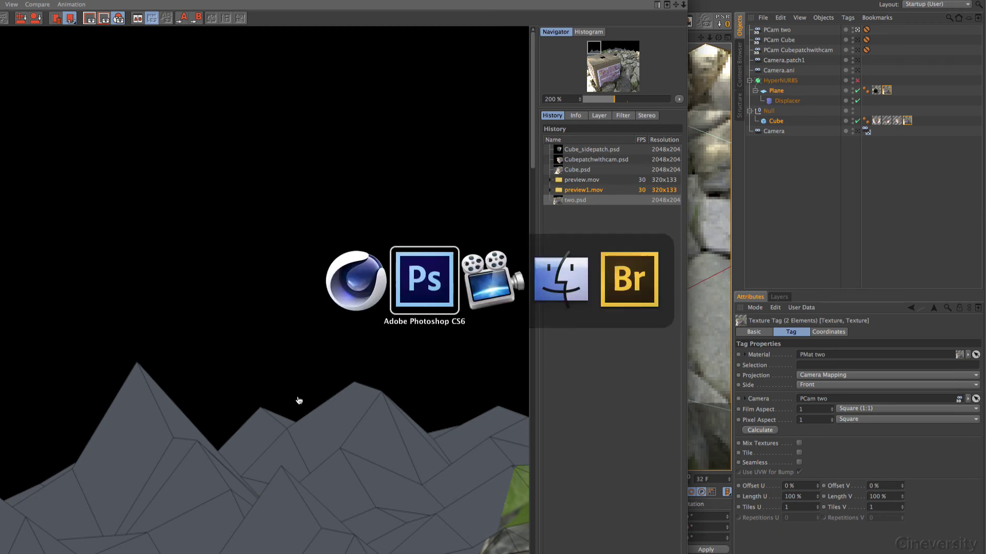
pyautogui.press('super+Tab')
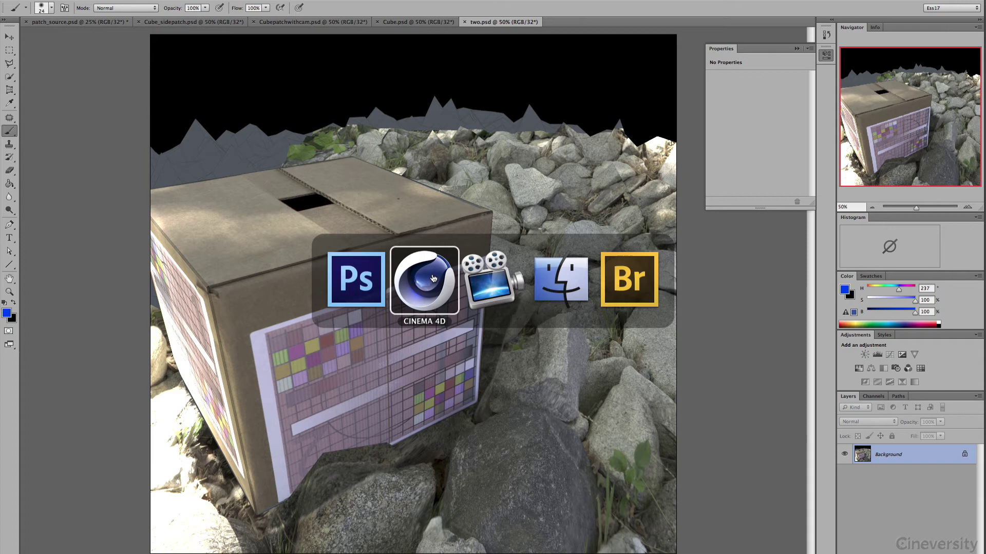
pyautogui.press('super+Tab')
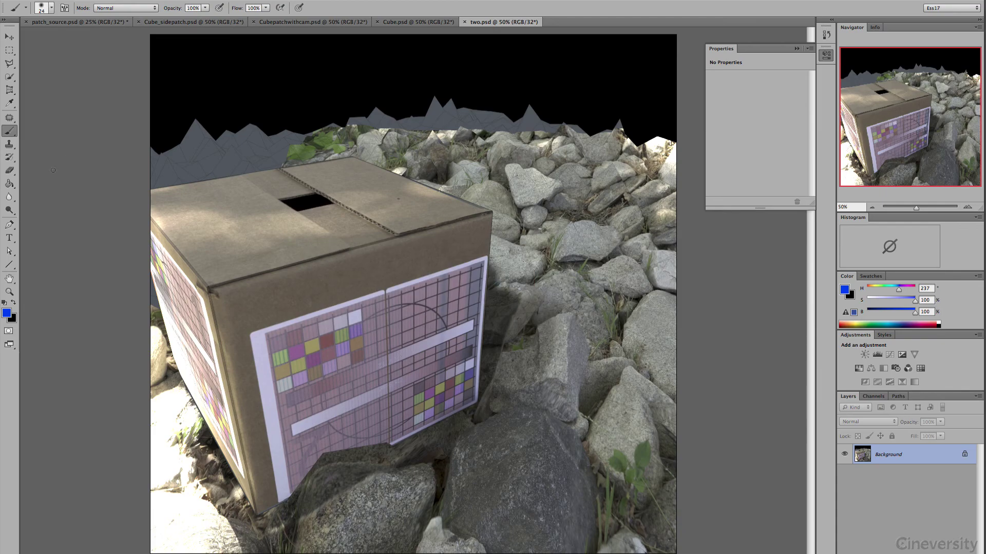
pyautogui.moveTo(351, 177)
pyautogui.mouseDown()
pyautogui.moveTo(516, 254)
pyautogui.moveTo(611, 315)
pyautogui.mouseUp()
pyautogui.moveTo(501, 196); pyautogui.dragTo(601, 188)
pyautogui.moveTo(451, 224); pyautogui.dragTo(340, 231)
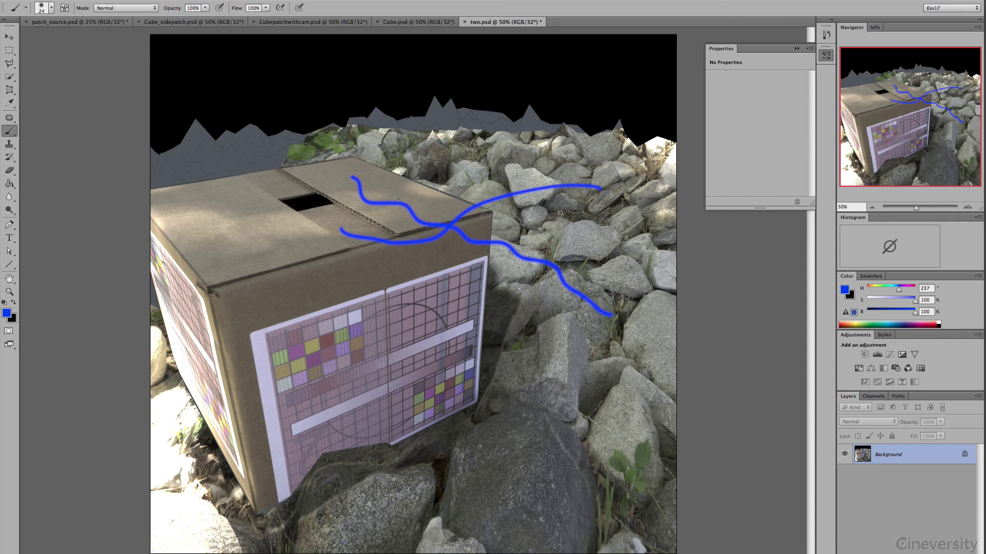
# Step: Return to Cinema 4D and reload the two.psd bitmap in Projection Man
pyautogui.press('super+Tab')
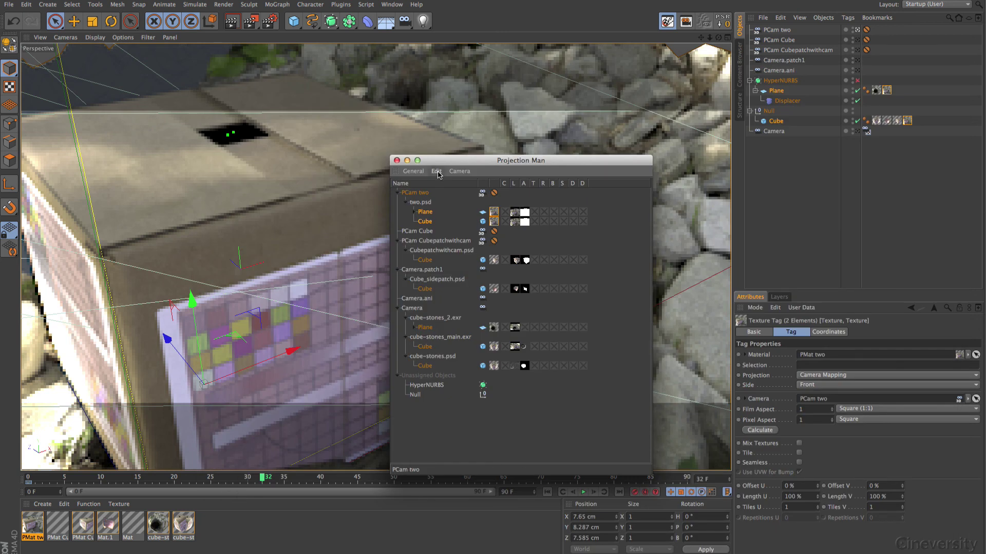
pyautogui.click(437, 171)
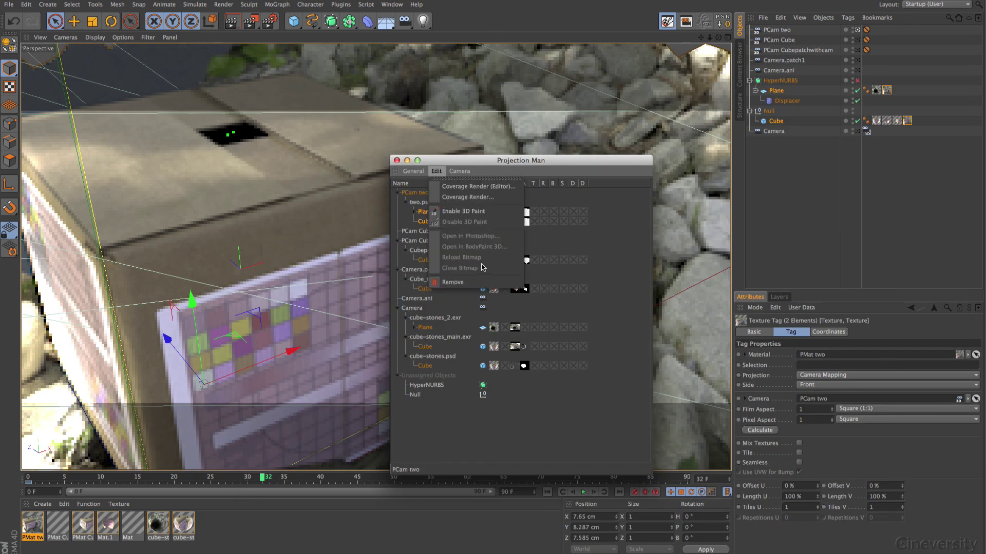
pyautogui.click(523, 172)
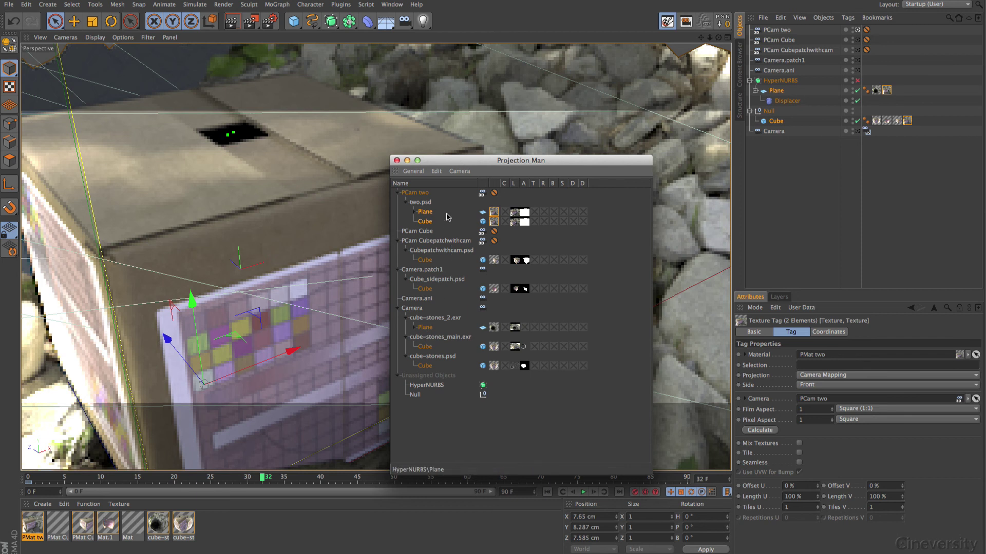
pyautogui.click(426, 203)
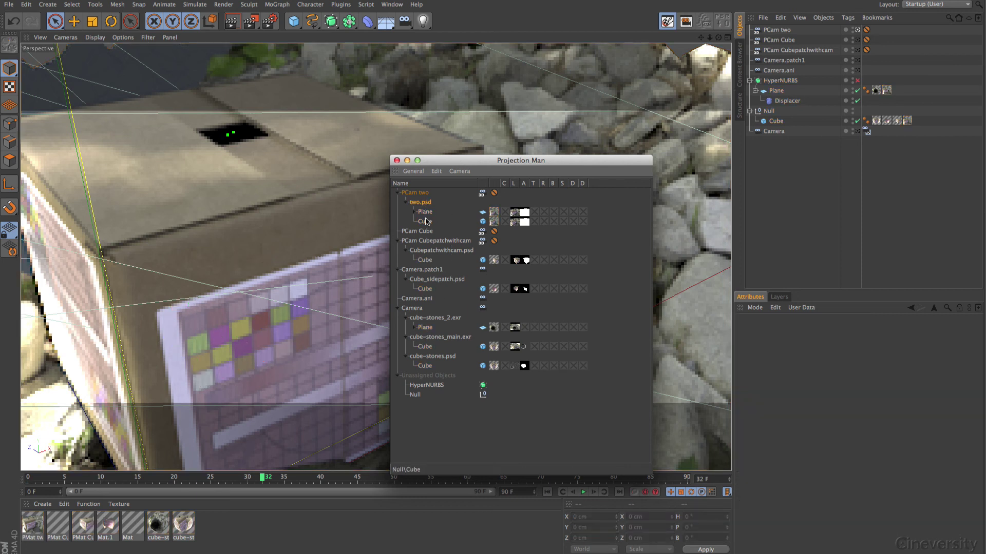
pyautogui.click(437, 171)
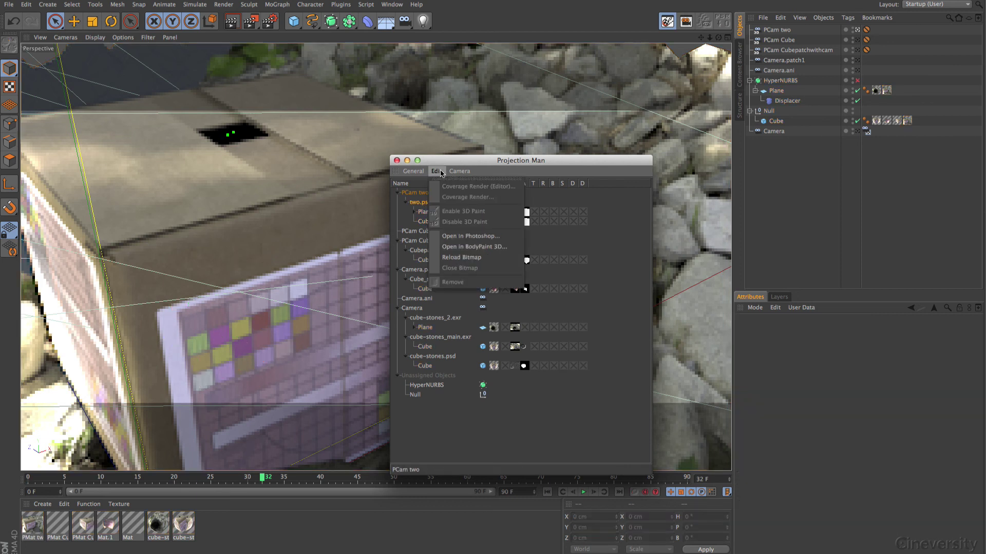
pyautogui.click(453, 257)
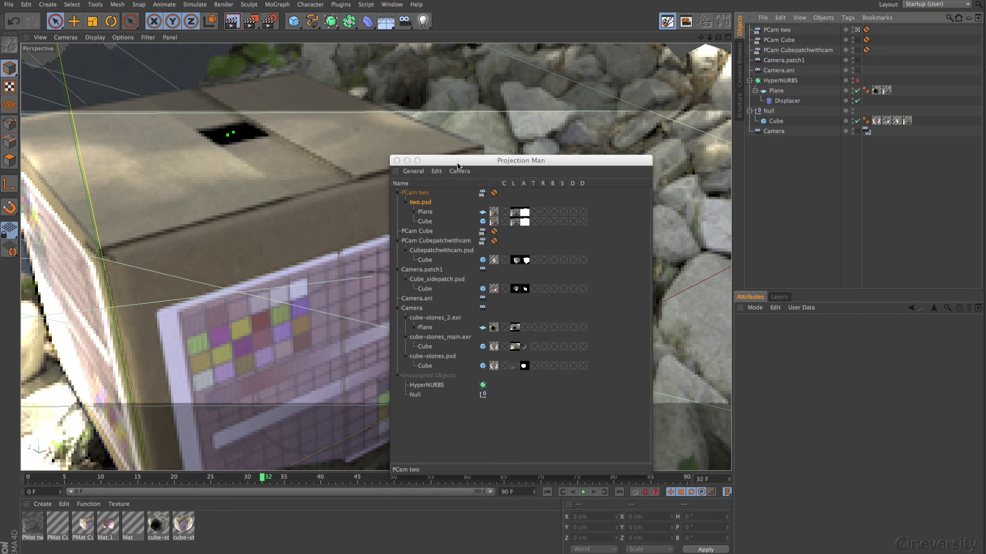
# Step: Move the Projection Man window aside, leave the PCam two view and examine the projected strokes from another angle
pyautogui.moveTo(461, 166); pyautogui.dragTo(733, 233)
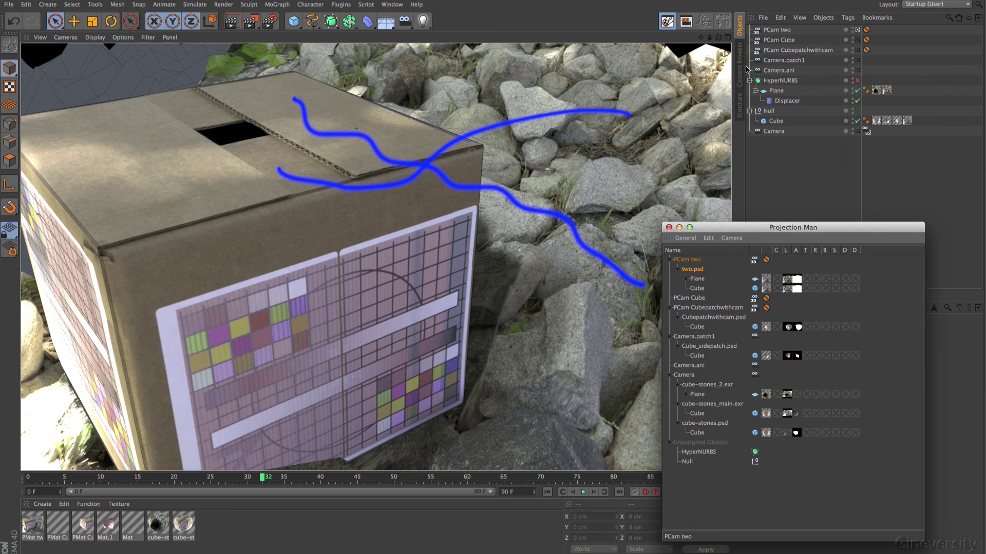
pyautogui.click(719, 38)
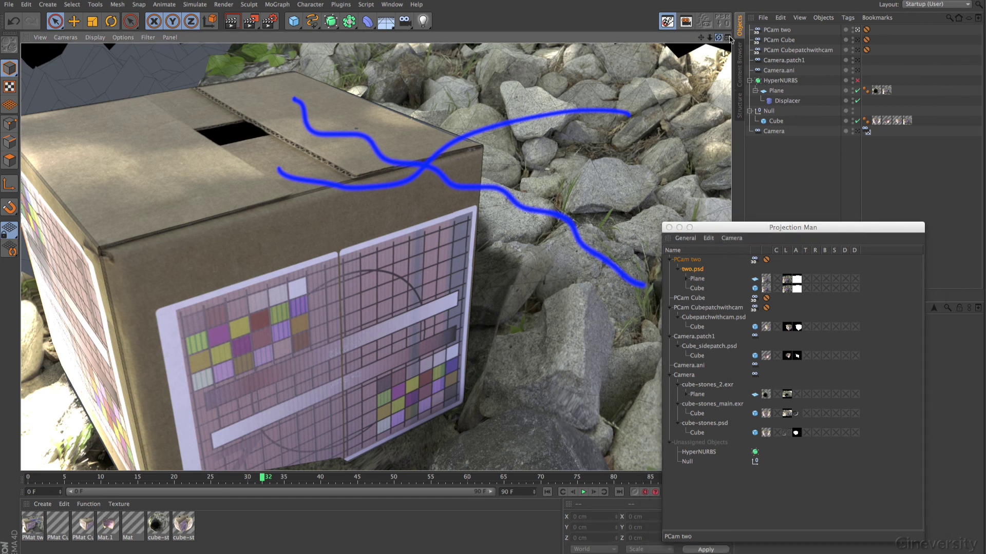
pyautogui.click(718, 38)
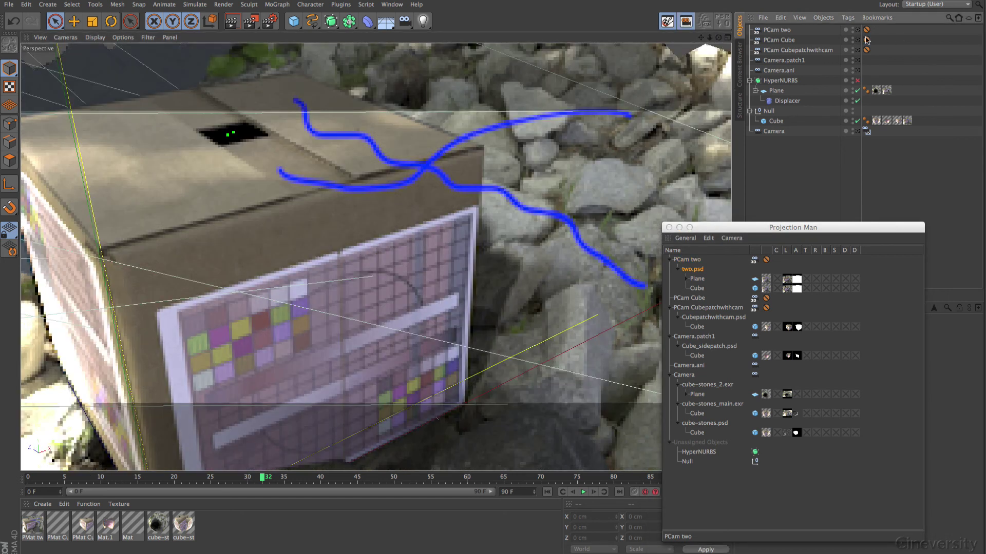
pyautogui.click(755, 40)
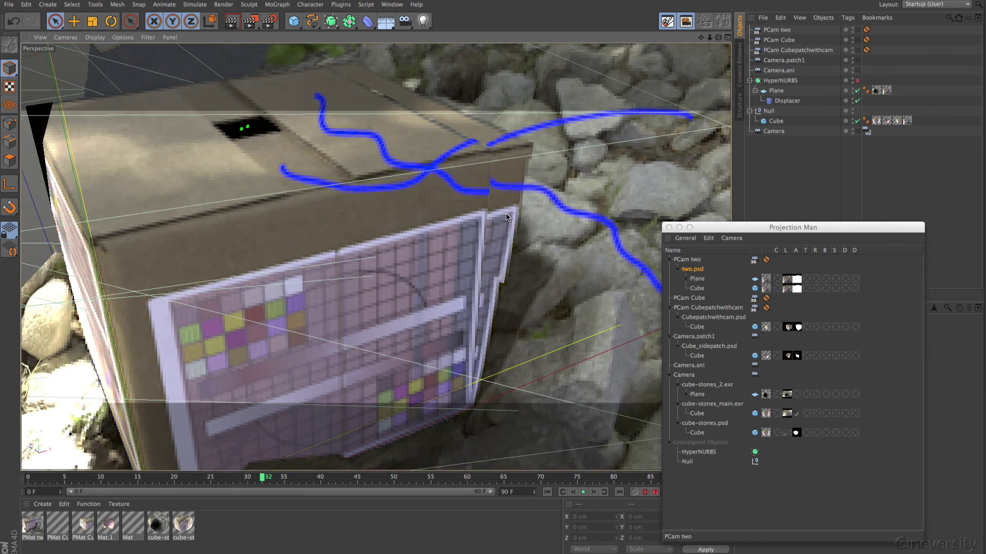
# Step: Switch to Photoshop and revert two.psd to its opened state, undoing the blue brush strokes
pyautogui.press('super+Tab')
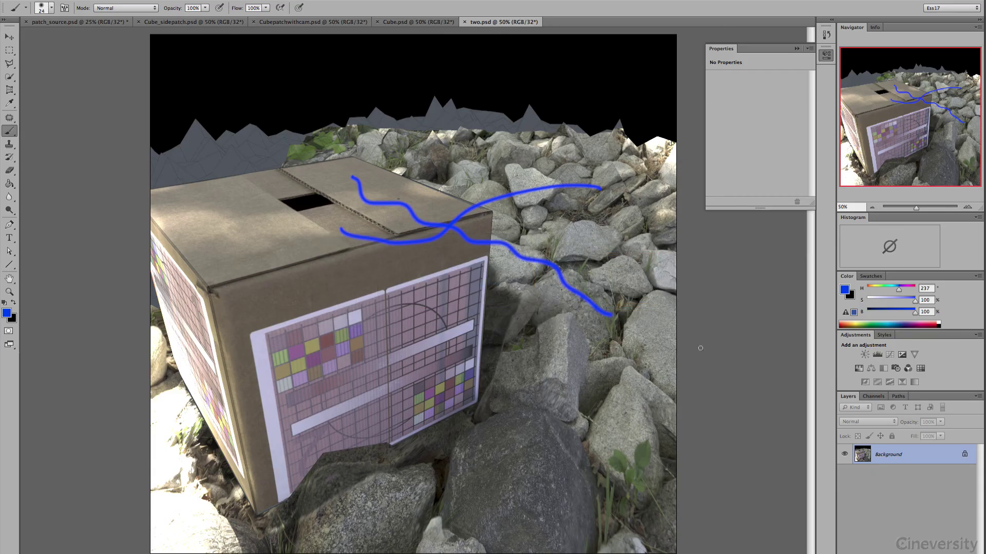
pyautogui.click(826, 34)
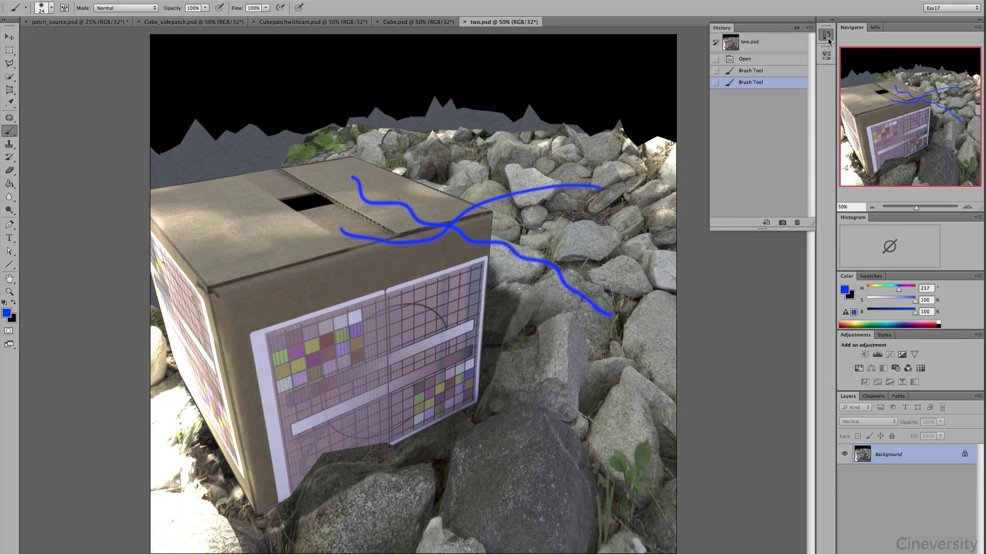
pyautogui.click(762, 60)
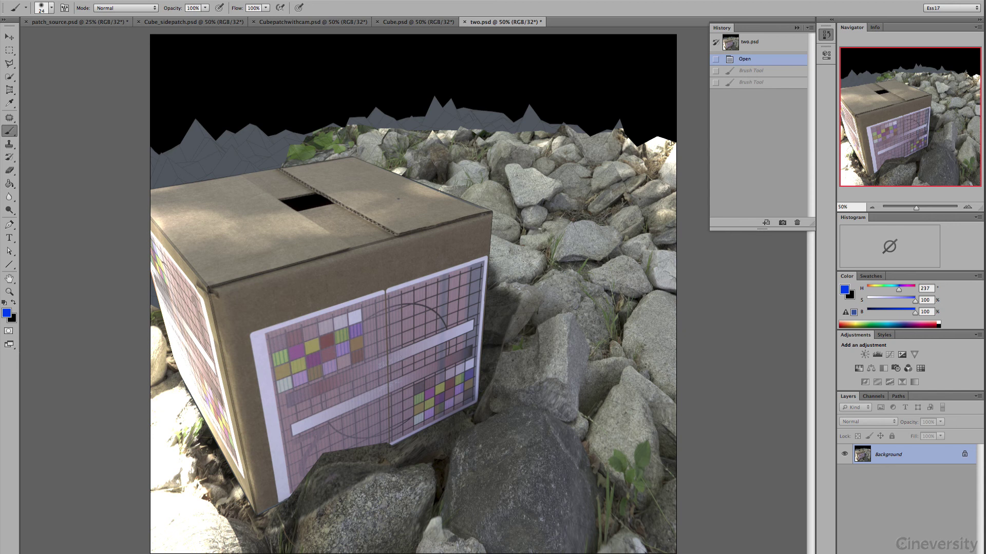
# Step: Add an empty layer to two.psd and hide the Background layer, checking the document's channels
pyautogui.press('super+alt+shift+n')
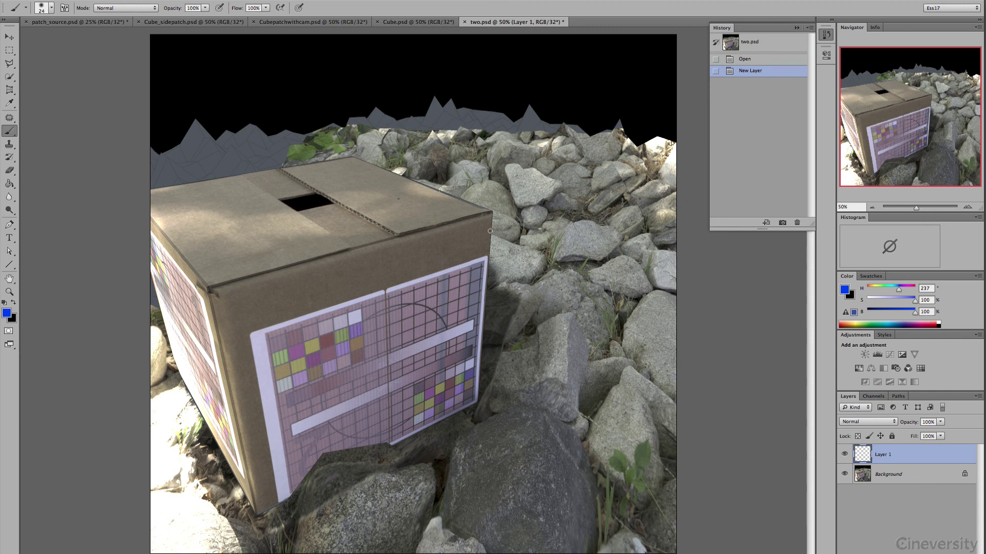
pyautogui.click(845, 475)
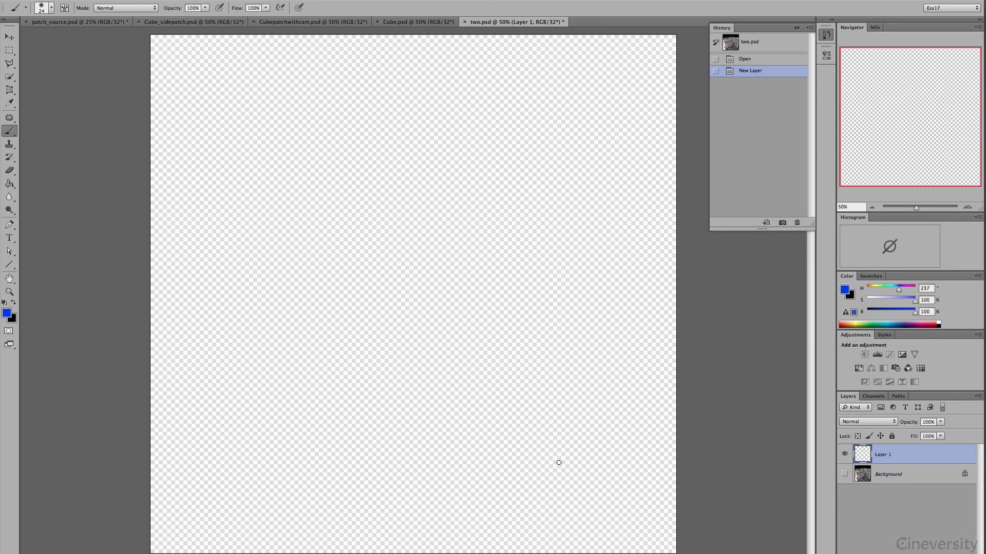
pyautogui.click(873, 396)
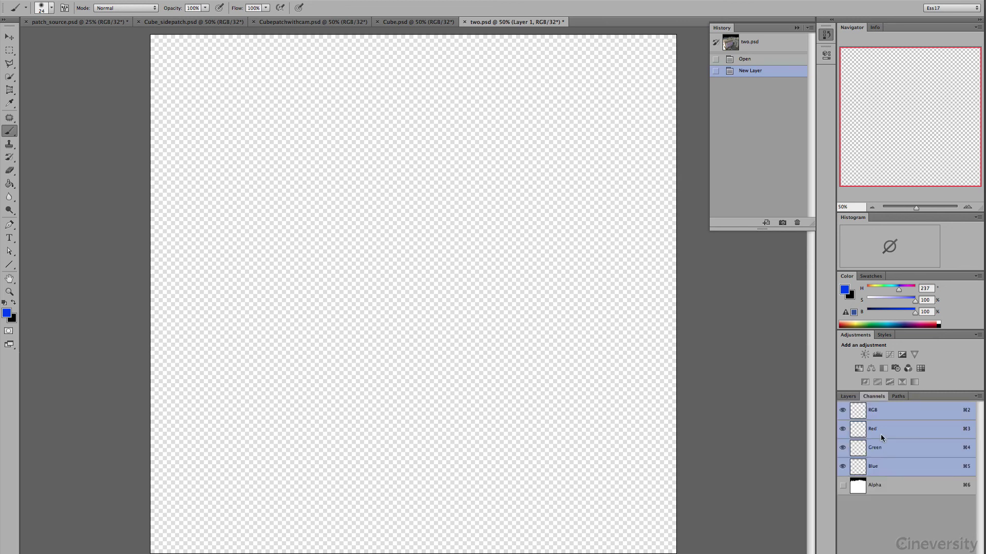
pyautogui.click(848, 396)
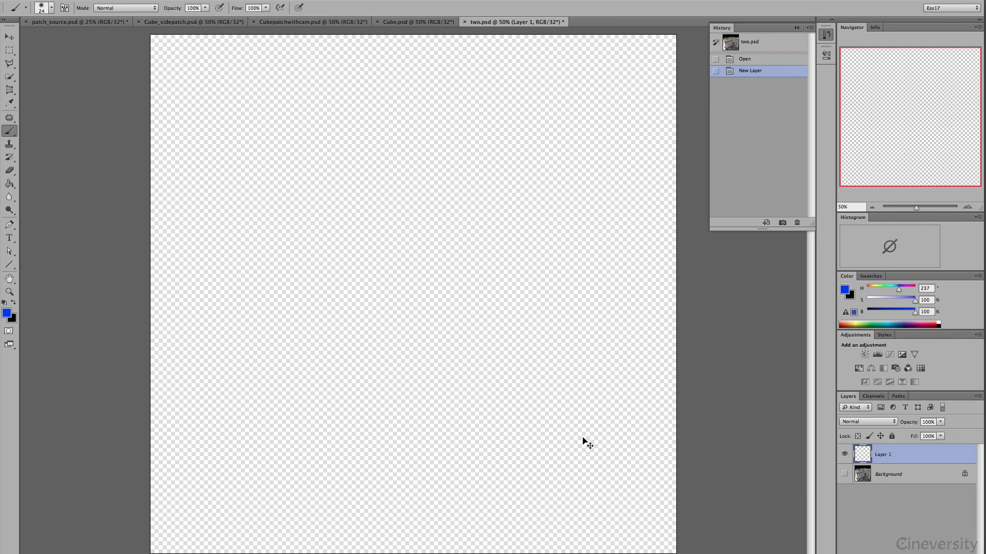
# Step: Return to Cinema 4D and view the layer set options for the Plane's two.psd luminance texture without changing them
pyautogui.press('super+Tab')
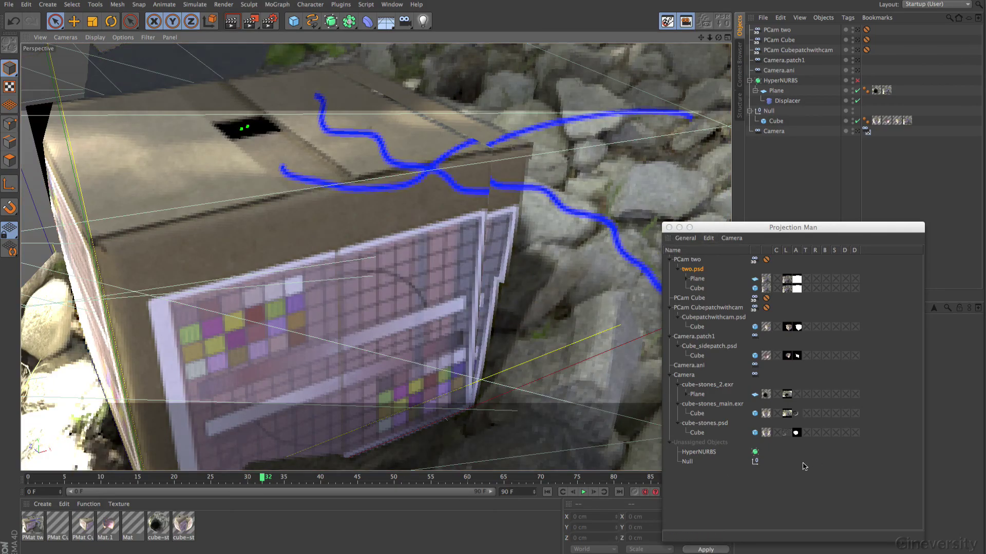
pyautogui.click(766, 280)
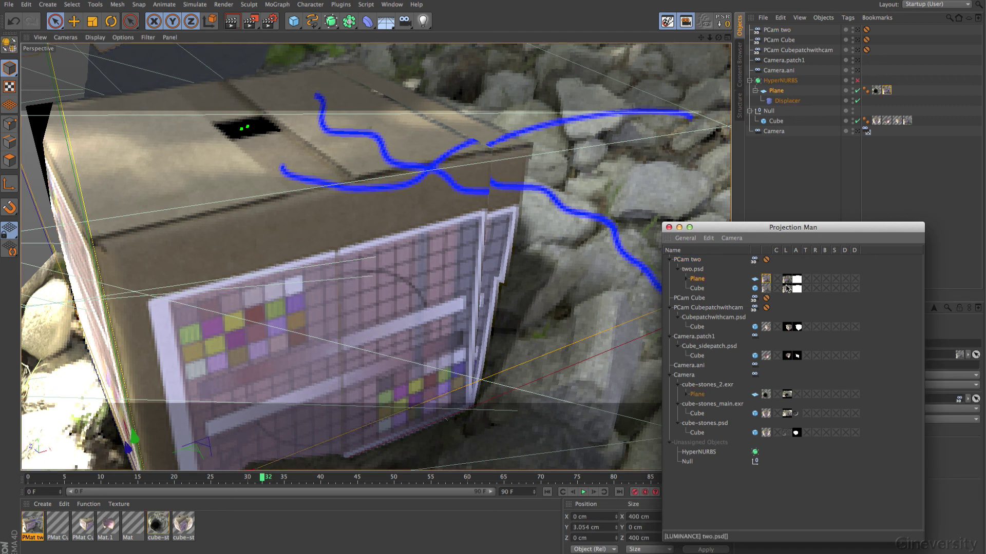
pyautogui.click(786, 282)
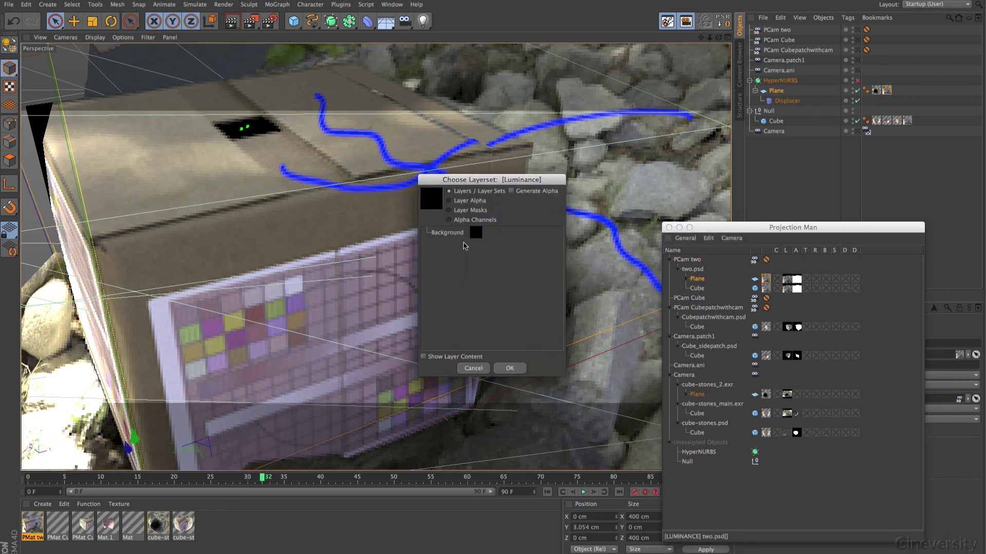
pyautogui.click(473, 368)
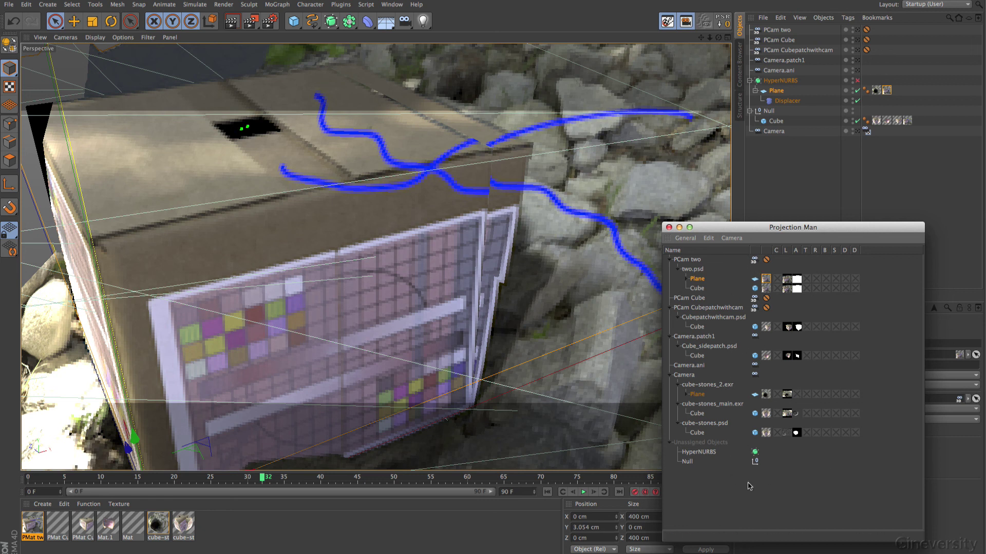
pyautogui.click(731, 238)
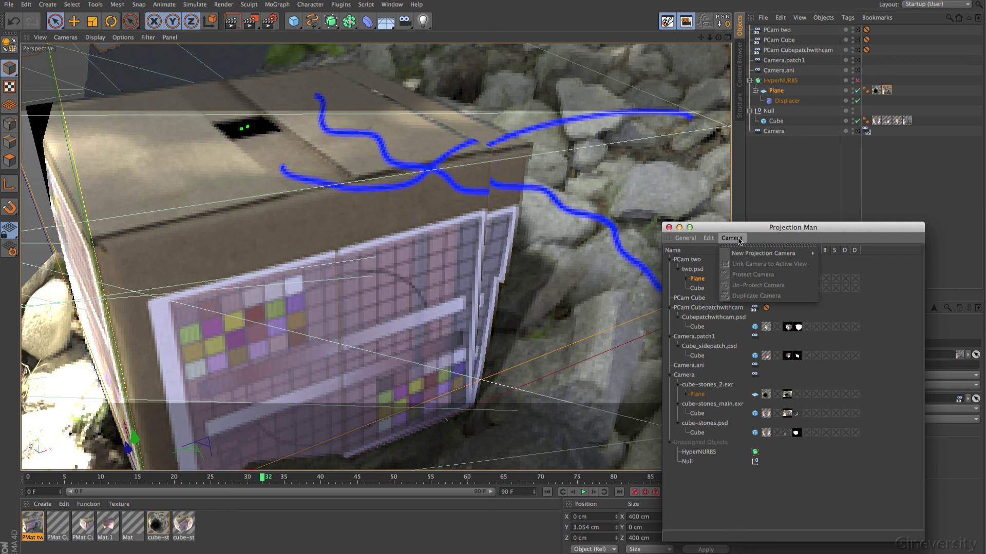
pyautogui.moveTo(746, 257)
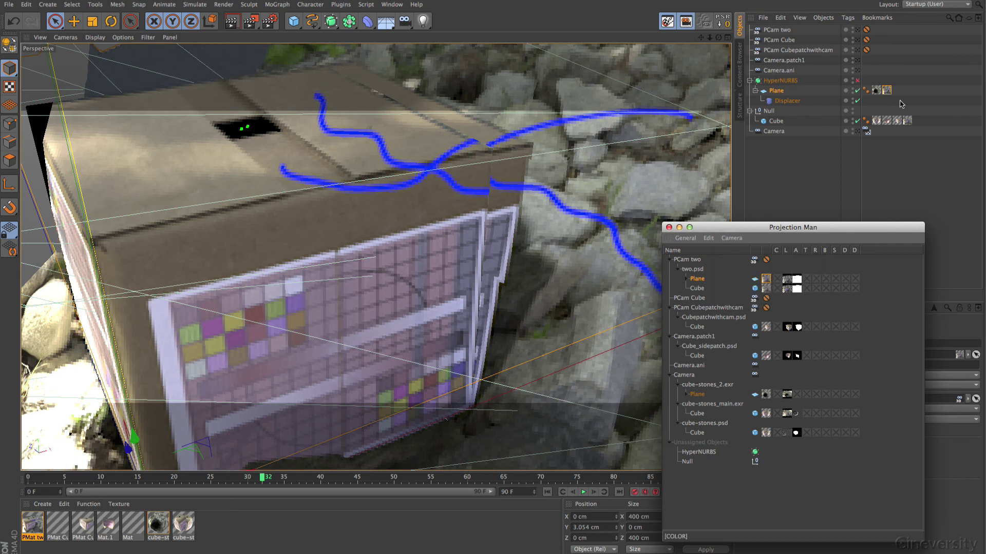
pyautogui.click(868, 31)
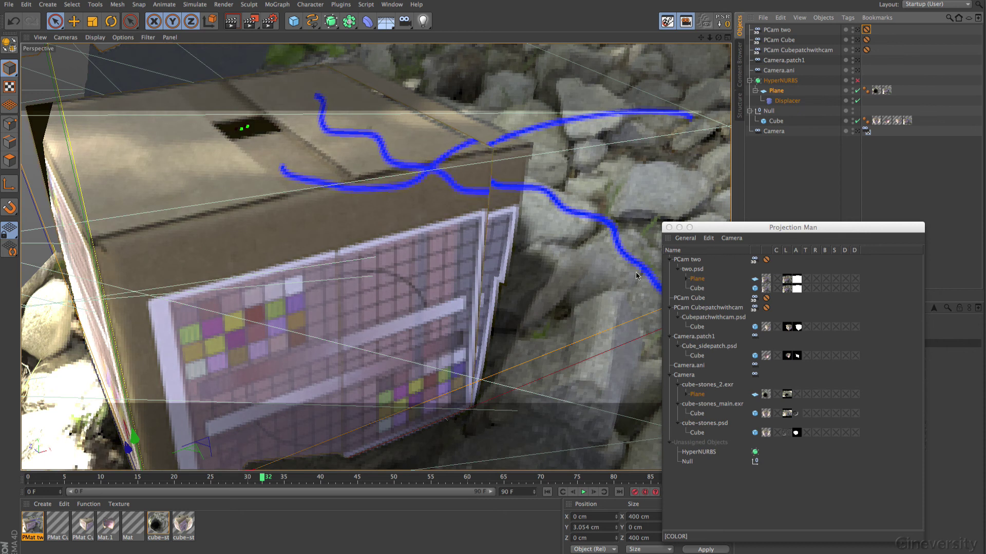
pyautogui.click(685, 238)
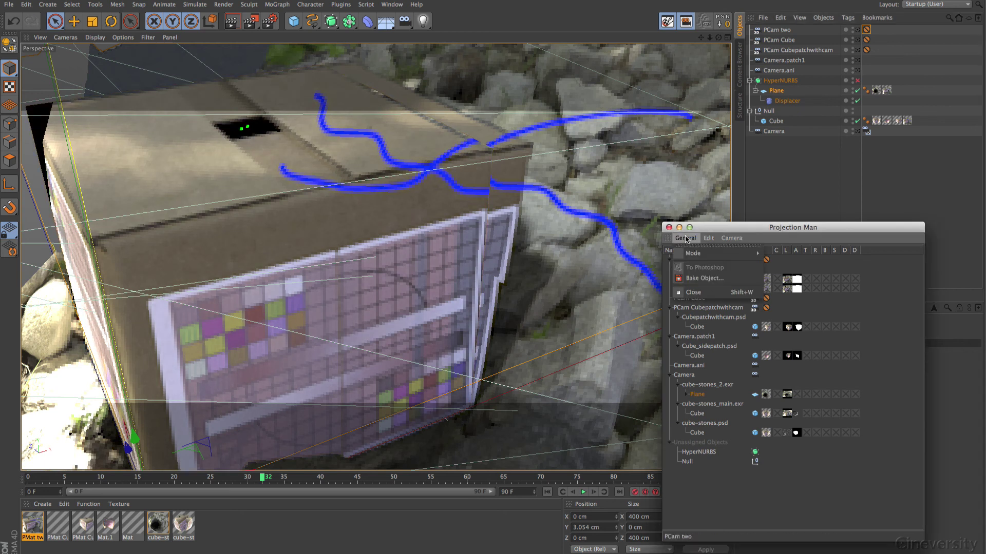
pyautogui.moveTo(731, 240)
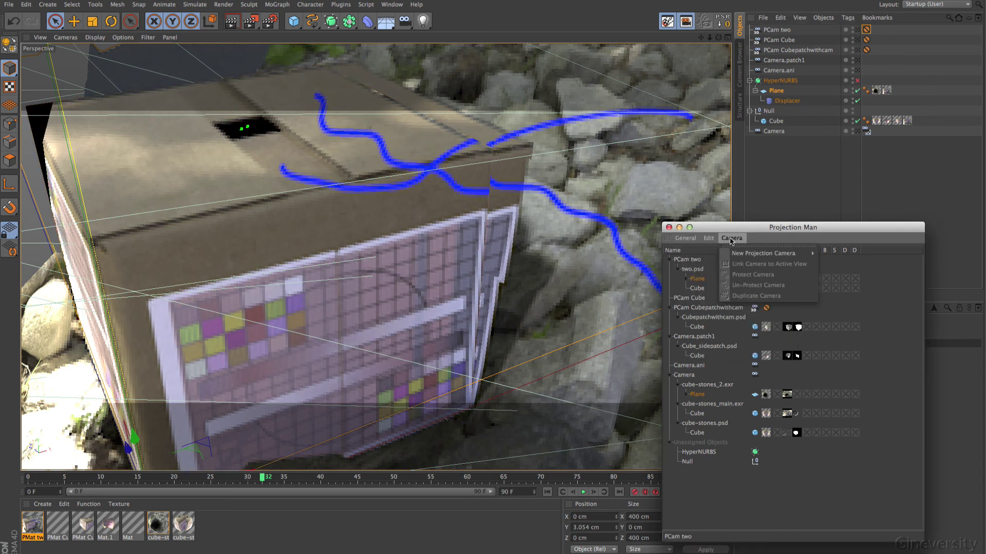
pyautogui.moveTo(685, 238)
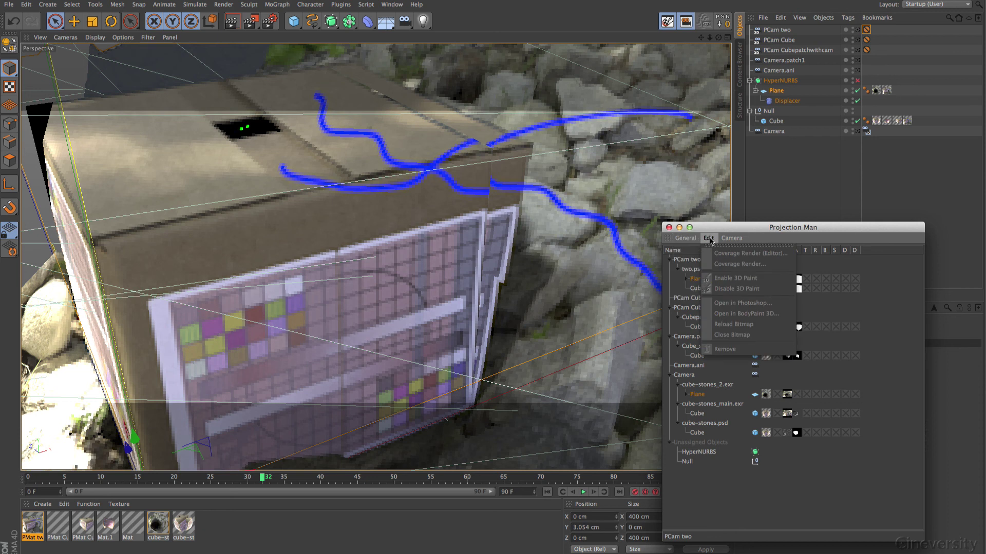
pyautogui.click(735, 278)
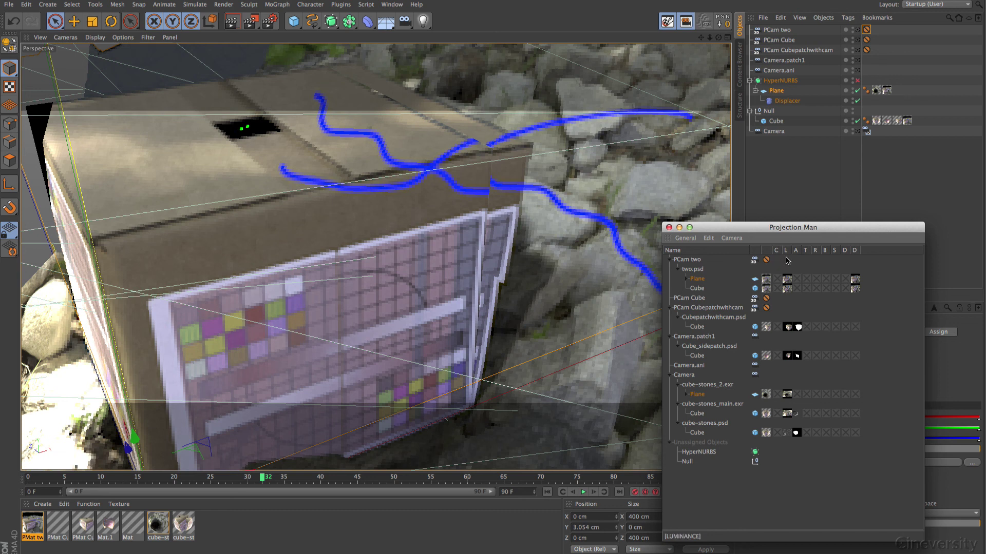
# Step: Open the PMat two material for editing beside Projection Man and disable its Diffusion channel
pyautogui.doubleClick(30, 526)
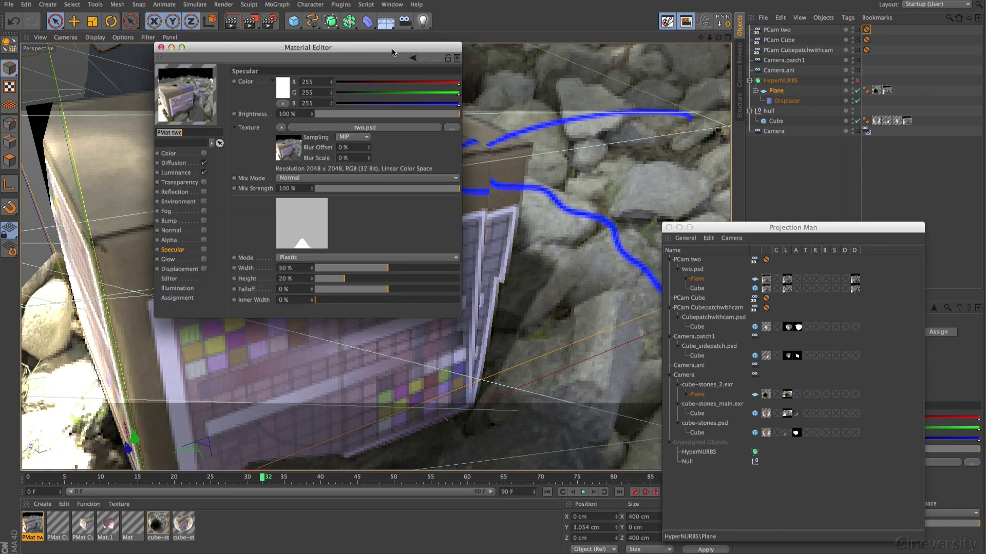
pyautogui.moveTo(393, 53); pyautogui.dragTo(591, 232)
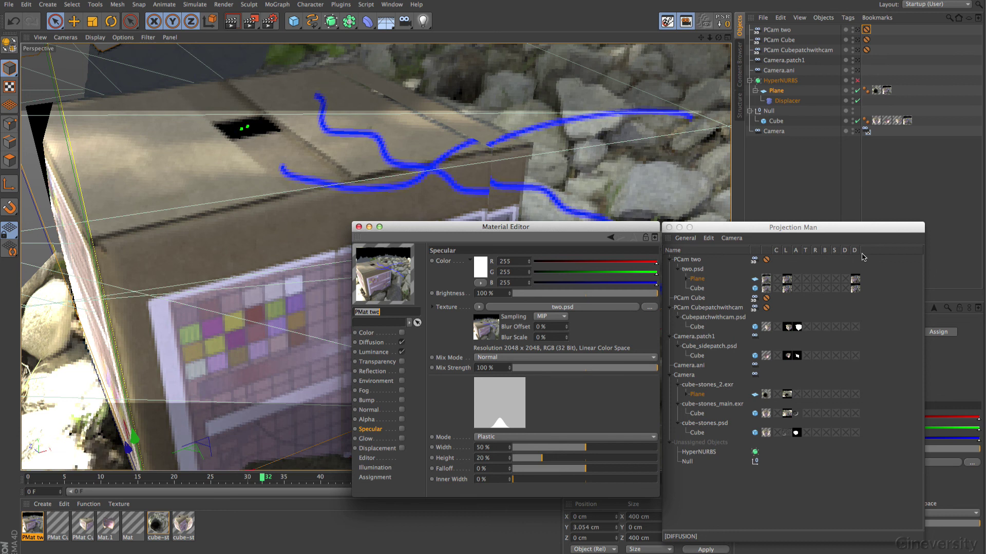
pyautogui.click(402, 343)
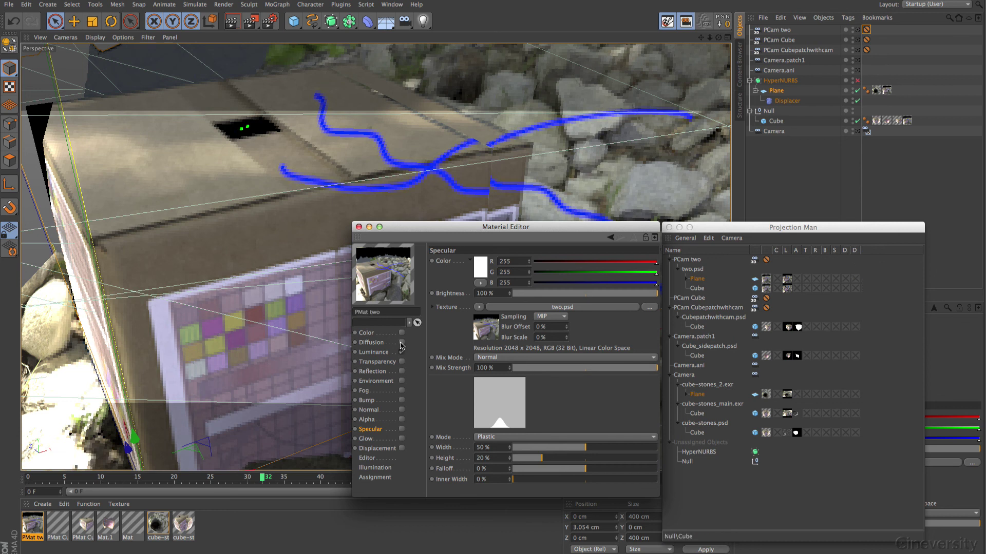
# Step: Toggle PMat two's Diffusion channel and its Displacement channel on and off again, checking their matching columns in Projection Man
pyautogui.click(401, 343)
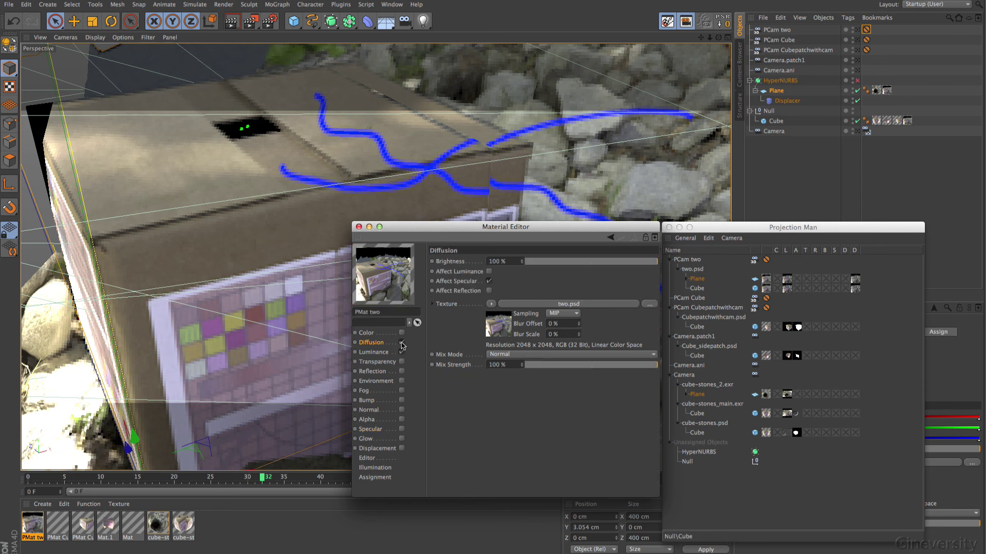
pyautogui.click(402, 343)
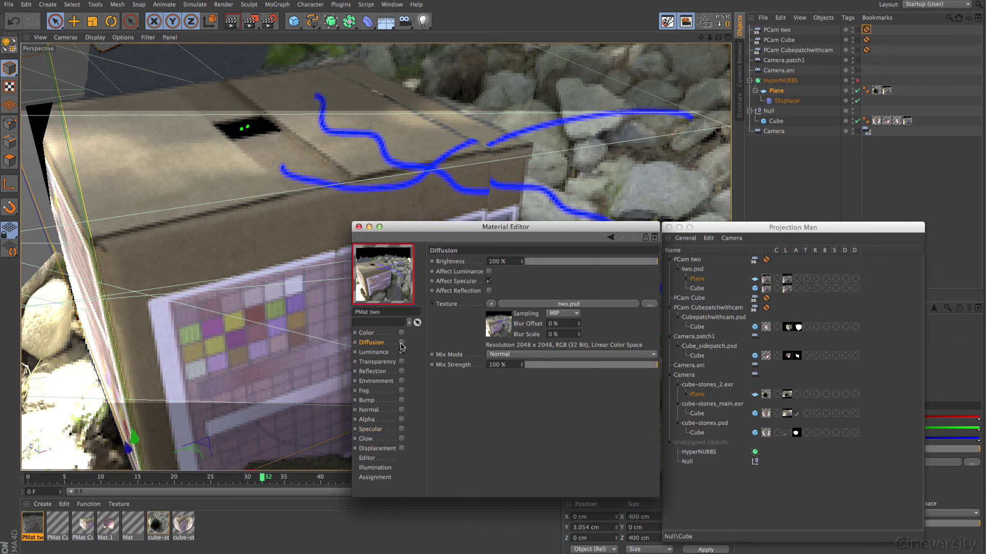
pyautogui.click(402, 448)
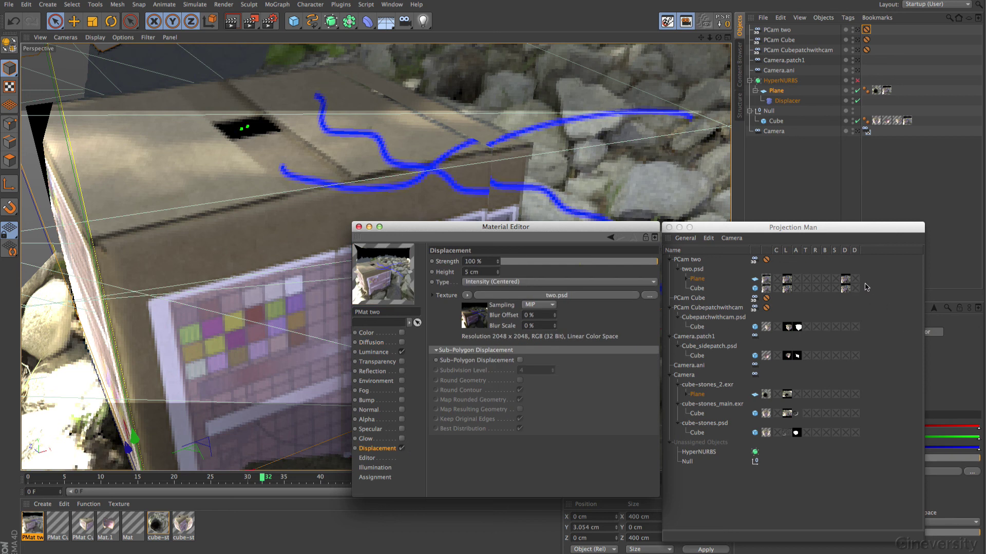
pyautogui.click(402, 448)
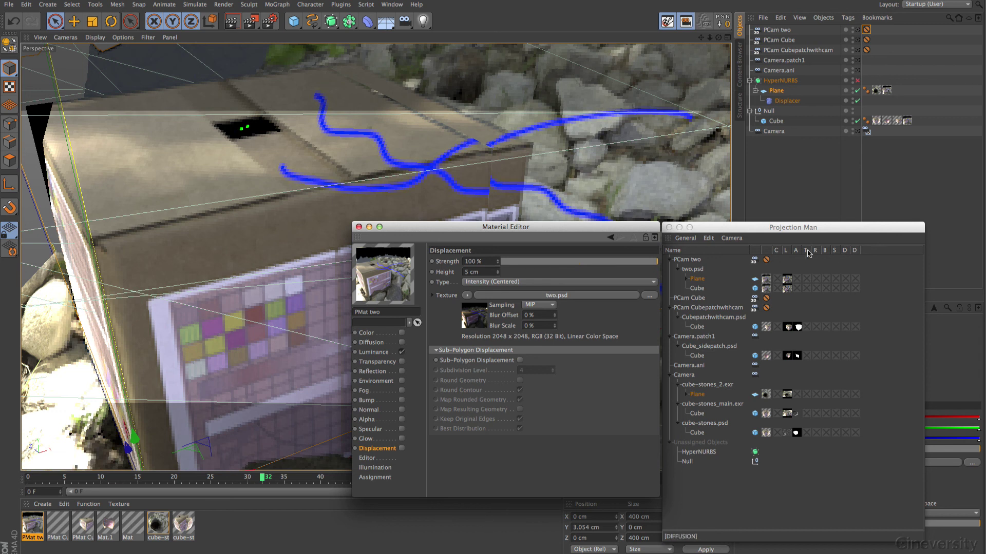
# Step: Close the Material Editor and minimize the Projection Man window to clear the perspective view
pyautogui.click(359, 227)
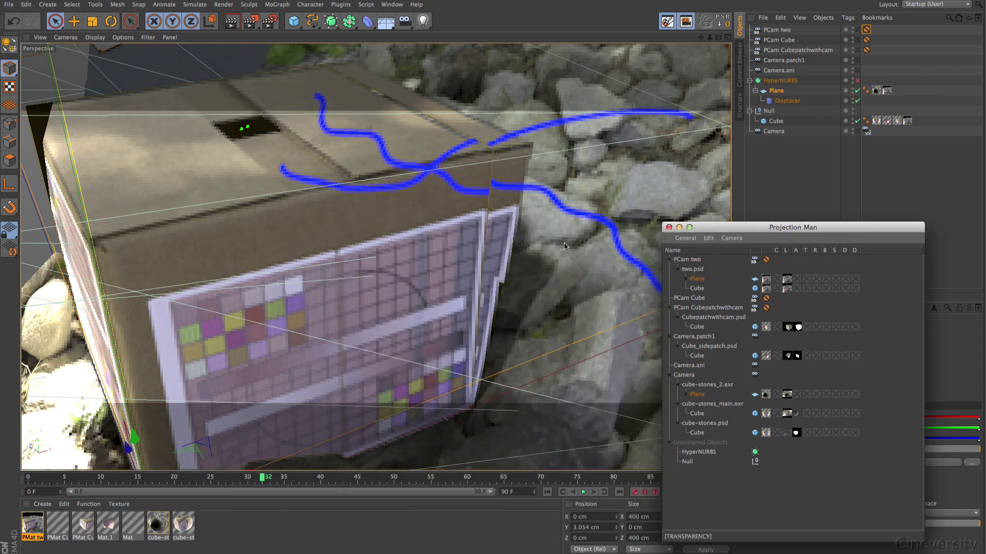
pyautogui.click(679, 228)
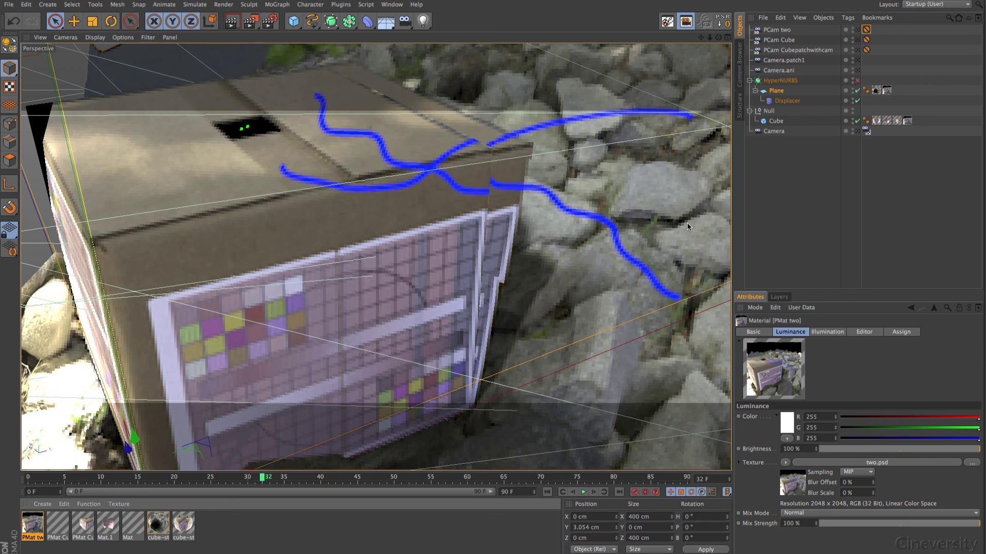